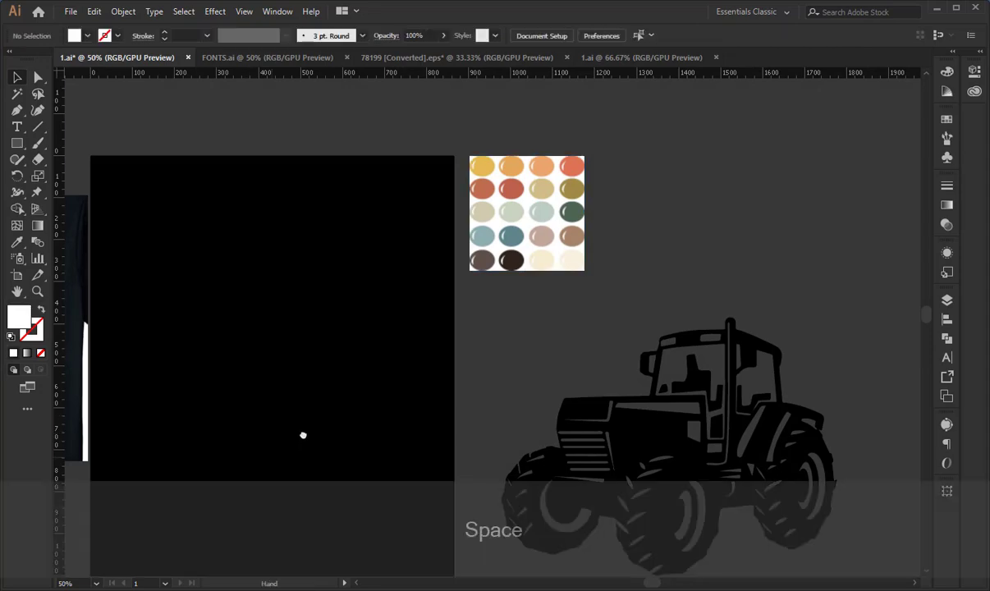
- Look over the reference T-shirt design and the white slogan lines prepared below it
{"action": "left_click_drag", "start_coordinate": [303, 432], "coordinate": [571, 405]}
{"action": "key", "text": "ctrl+KP_Add"}
{"action": "key", "text": "space"}
{"action": "left_click", "coordinate": [521, 275]}
{"action": "key", "text": "space"}
{"action": "left_click_drag", "start_coordinate": [541, 248], "coordinate": [541, 286]}
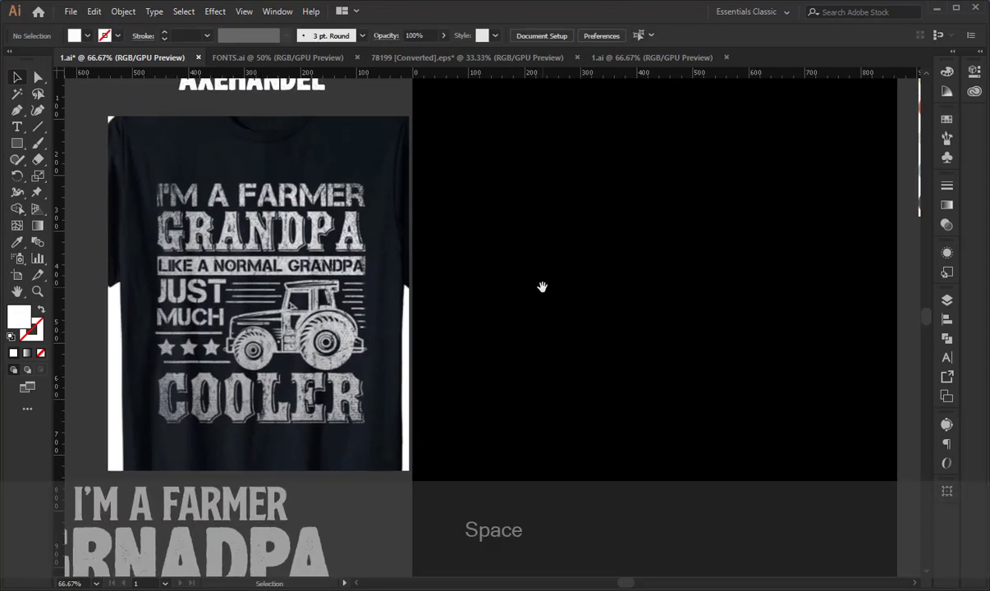
{"action": "scroll", "coordinate": [544, 290], "scroll_direction": "down", "scroll_amount": 5}
{"action": "key", "text": "ctrl+KP_Subtract"}
{"action": "key", "text": "space"}
{"action": "scroll", "coordinate": [366, 221], "scroll_direction": "down", "scroll_amount": 3}
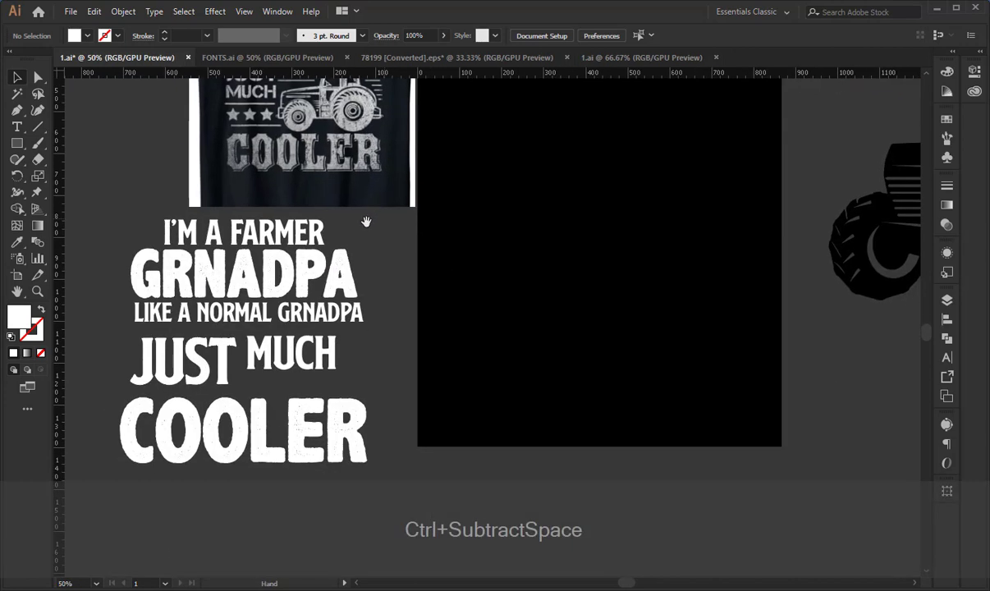
- Select all the white slogan lines and place a copy of them on the black artboard
{"action": "left_click_drag", "start_coordinate": [119, 224], "coordinate": [375, 410]}
{"action": "left_click_drag", "start_coordinate": [321, 235], "coordinate": [329, 233]}
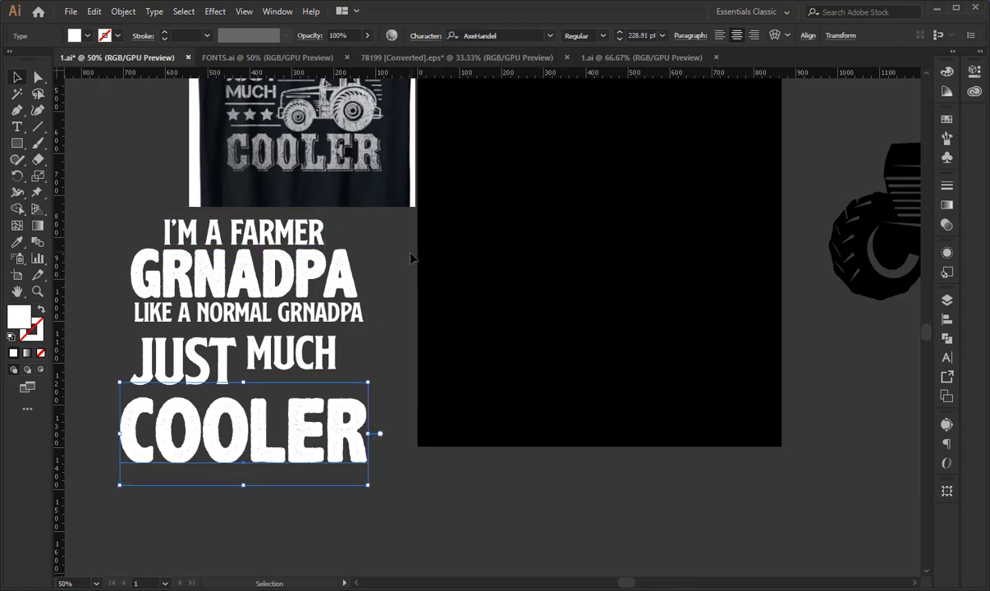
{"action": "left_click_drag", "start_coordinate": [411, 259], "coordinate": [412, 333]}
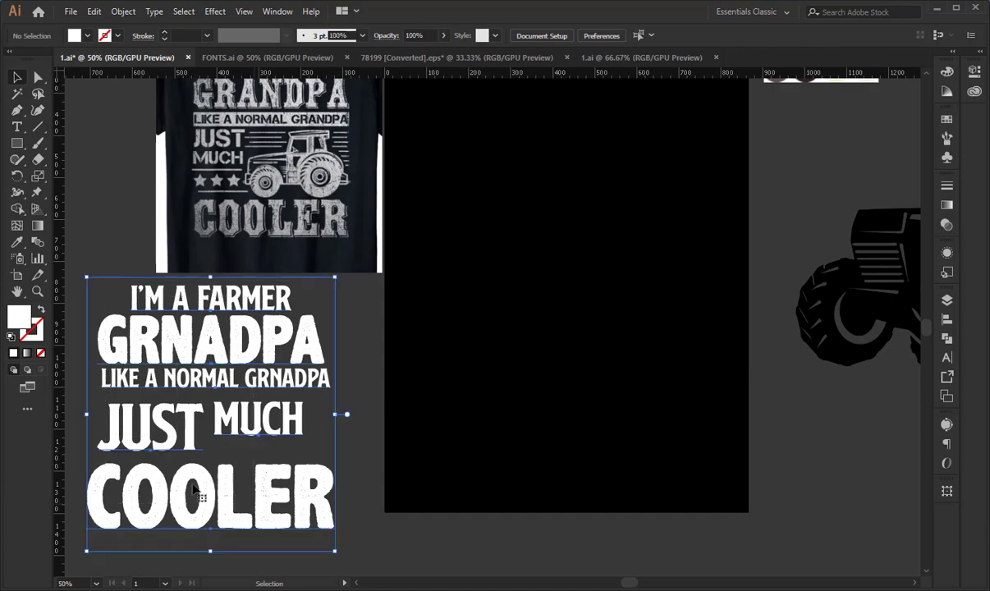
{"action": "left_click_drag", "start_coordinate": [194, 490], "coordinate": [438, 338]}
{"action": "left_click_drag", "start_coordinate": [352, 138], "coordinate": [475, 358]}
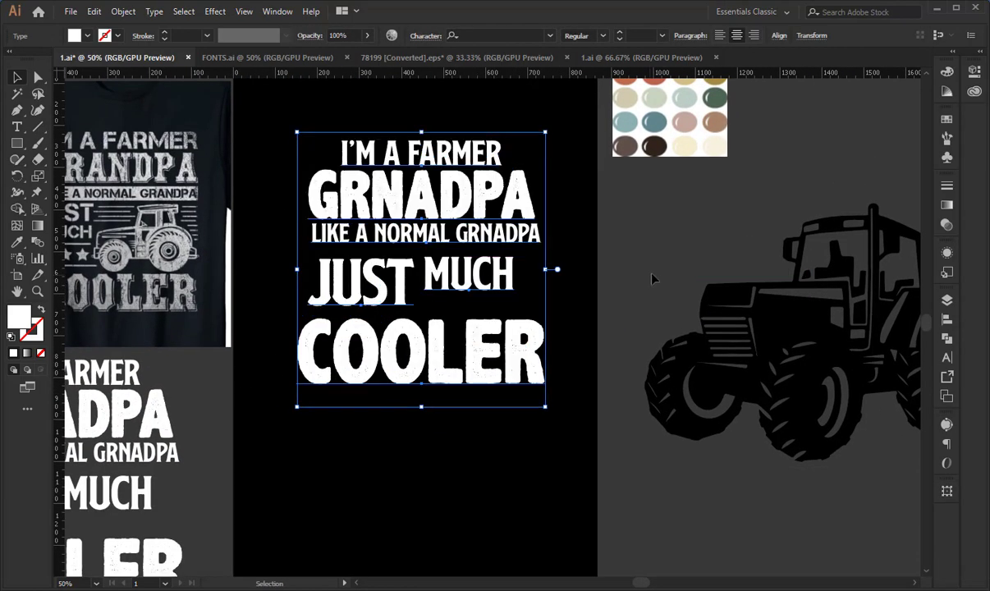
- Duplicate the black tractor artwork into the empty canvas area beyond the original
{"action": "left_click", "coordinate": [652, 275]}
{"action": "left_click_drag", "start_coordinate": [661, 249], "coordinate": [495, 229]}
{"action": "left_click", "coordinate": [645, 302]}
{"action": "left_click_drag", "start_coordinate": [744, 327], "coordinate": [492, 371]}
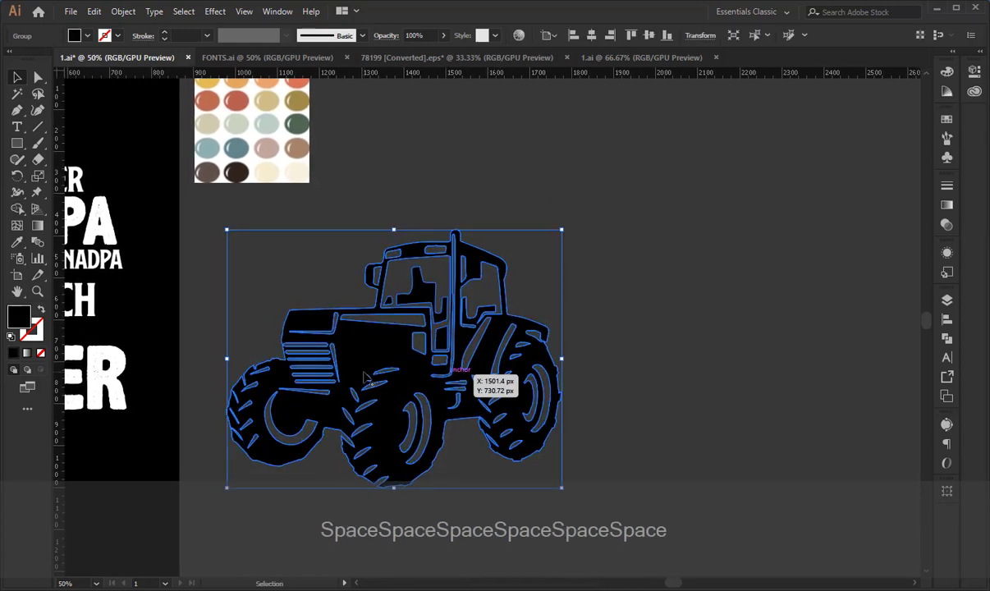
{"action": "left_click_drag", "start_coordinate": [366, 376], "coordinate": [713, 271]}
{"action": "left_click_drag", "start_coordinate": [712, 271], "coordinate": [466, 354]}
{"action": "left_click_drag", "start_coordinate": [482, 343], "coordinate": [501, 318]}
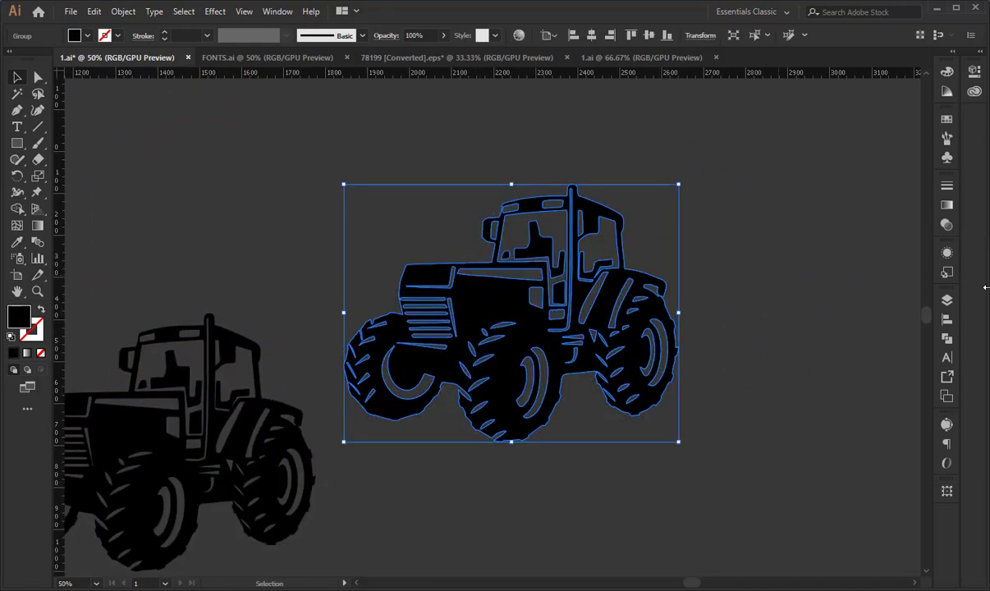
- Offset the copied tractor's paths by 5 px with miter joins and a miter limit of 4
{"action": "left_click", "coordinate": [121, 11]}
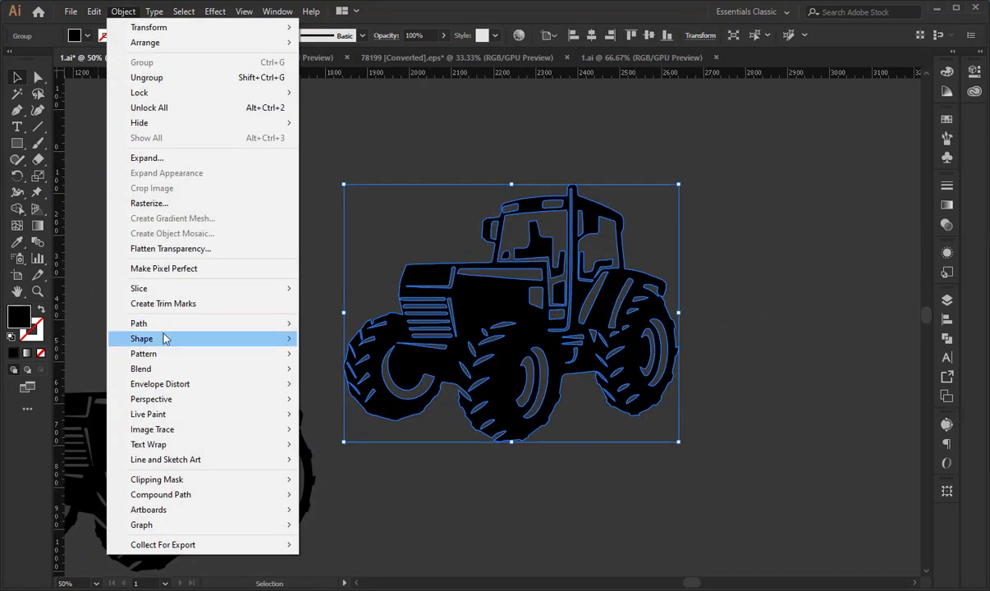
{"action": "mouse_move", "coordinate": [164, 323]}
{"action": "left_click", "coordinate": [332, 379]}
{"action": "type", "text": "5"}
{"action": "left_click", "coordinate": [570, 267]}
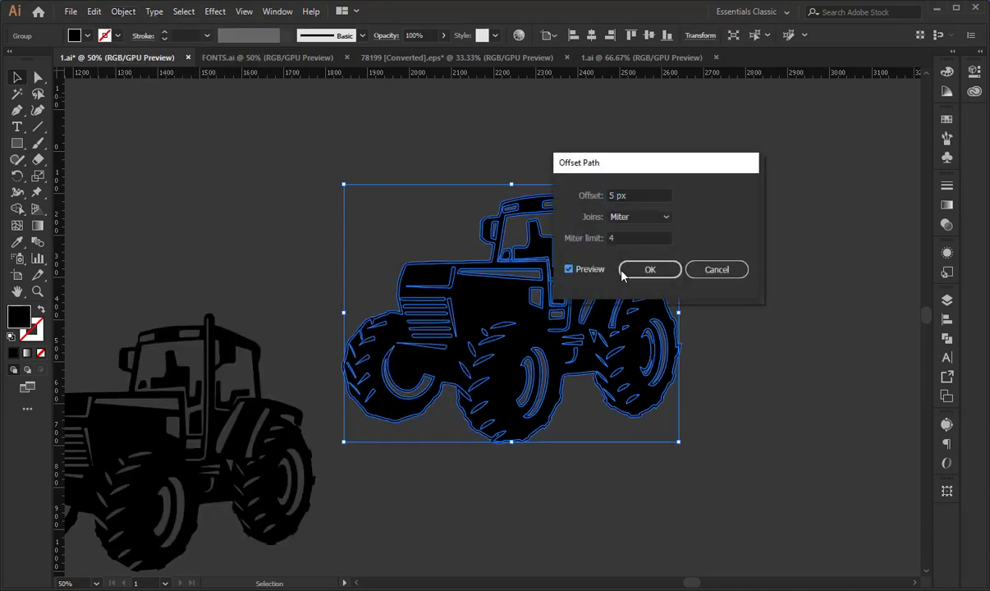
{"action": "left_click", "coordinate": [631, 267]}
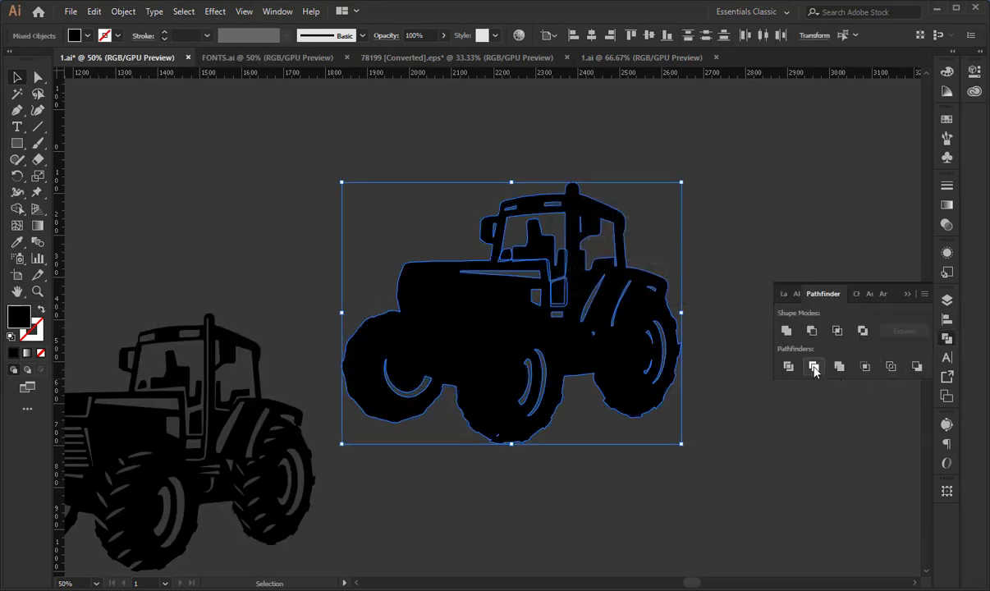
- Unite the offset paths into a single shape and paste it behind the tractor as a solid silhouette
{"action": "left_click", "coordinate": [786, 331]}
{"action": "key", "text": "ctrl+x"}
{"action": "key", "text": "ctrl+b"}
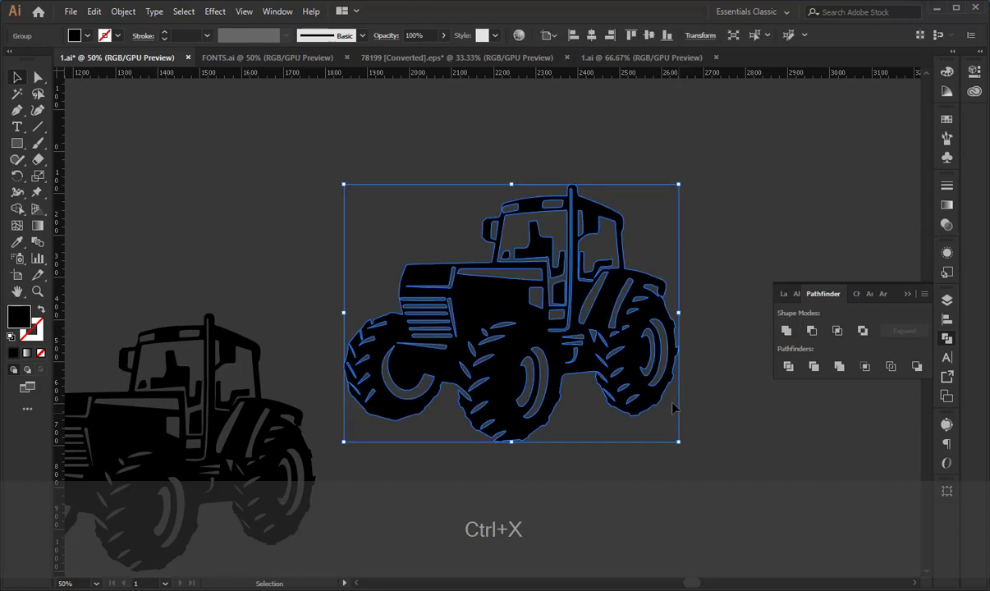
{"action": "key", "text": "v"}
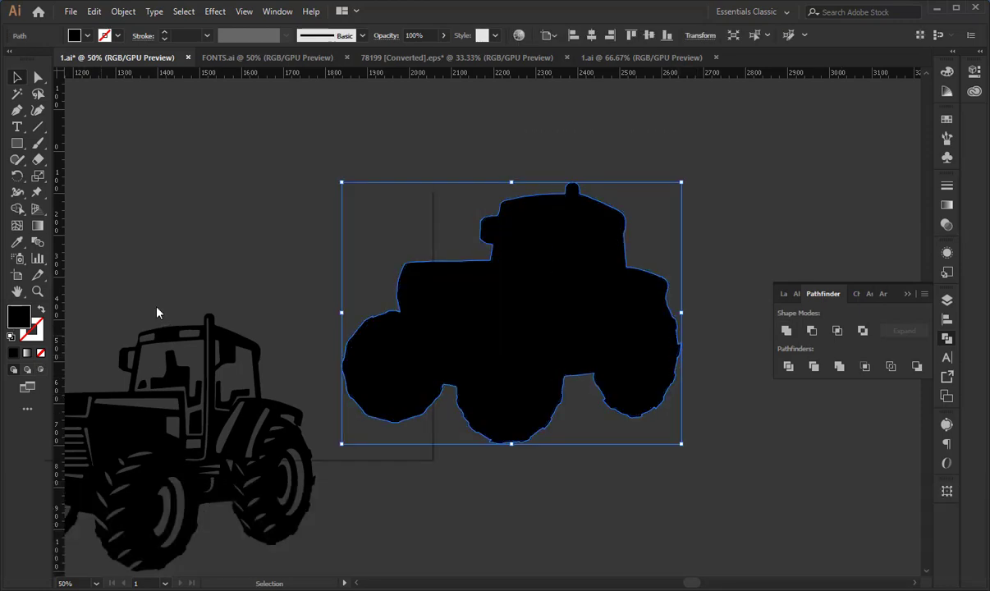
- Fill the tractor silhouette with white
{"action": "double_click", "coordinate": [19, 316]}
{"action": "left_click", "coordinate": [384, 245]}
{"action": "left_click", "coordinate": [460, 215]}
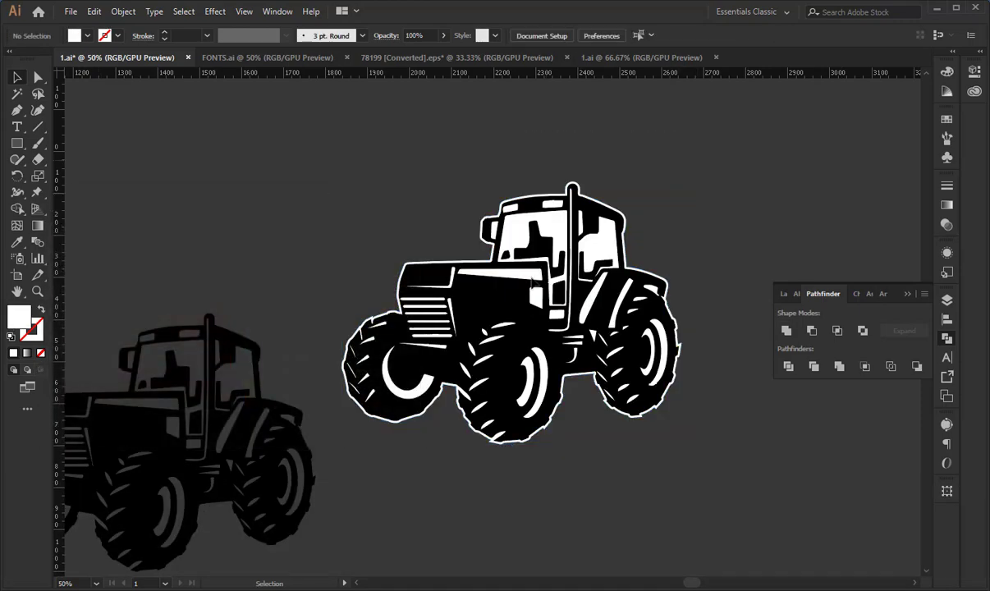
- Cut the black tractor and paste it into an opacity mask on the white silhouette, with Clip turned off
{"action": "left_click", "coordinate": [513, 287]}
{"action": "key", "text": "ctrl+x"}
{"action": "left_click", "coordinate": [509, 261]}
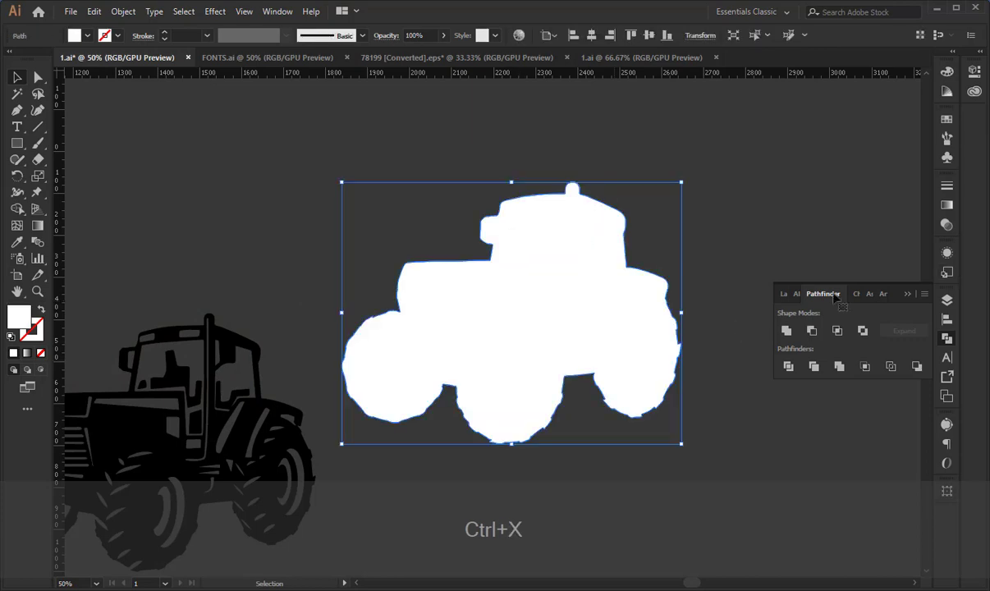
{"action": "left_click", "coordinate": [946, 224]}
{"action": "double_click", "coordinate": [852, 237]}
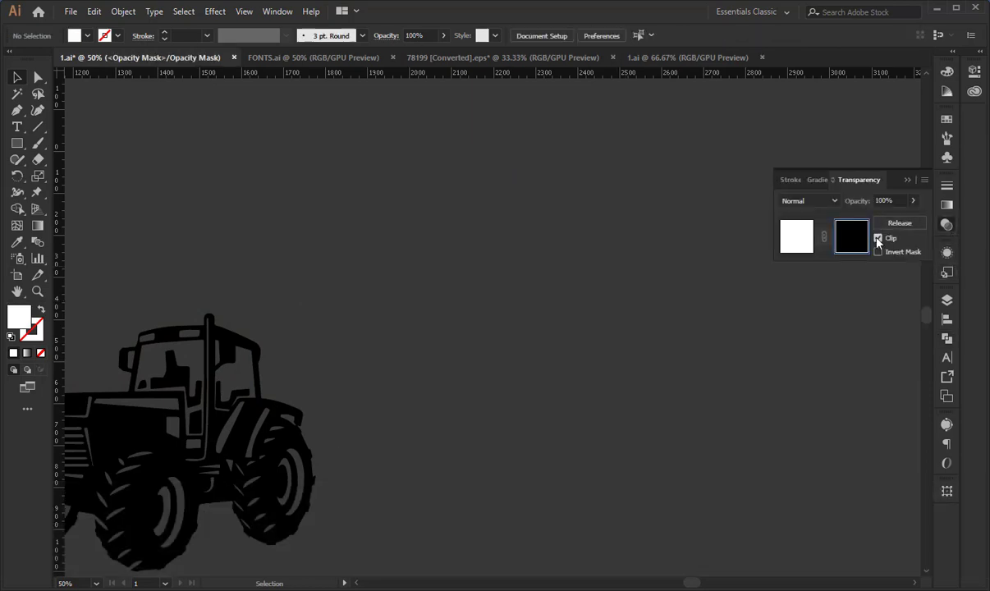
{"action": "key", "text": "ctrl+f"}
{"action": "left_click", "coordinate": [796, 235]}
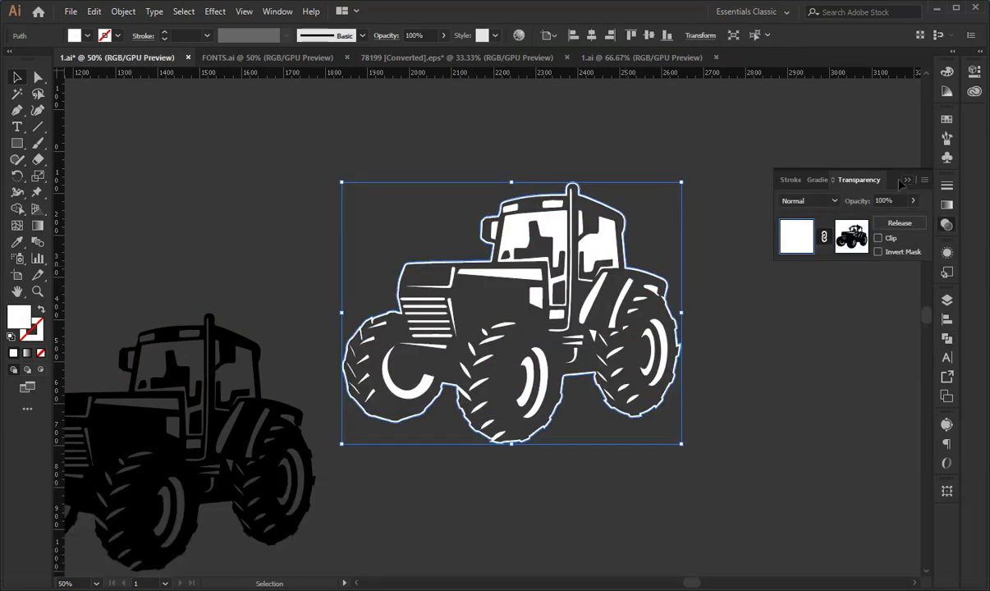
{"action": "left_click", "coordinate": [907, 180]}
- Move COOLER lower on the artboard and place the masked tractor above it, scaled down to fit
{"action": "left_click", "coordinate": [648, 207]}
{"action": "left_click_drag", "start_coordinate": [638, 210], "coordinate": [877, 173]}
{"action": "left_click_drag", "start_coordinate": [775, 225], "coordinate": [295, 273]}
{"action": "left_click_drag", "start_coordinate": [295, 273], "coordinate": [642, 156]}
{"action": "left_click_drag", "start_coordinate": [398, 312], "coordinate": [393, 446]}
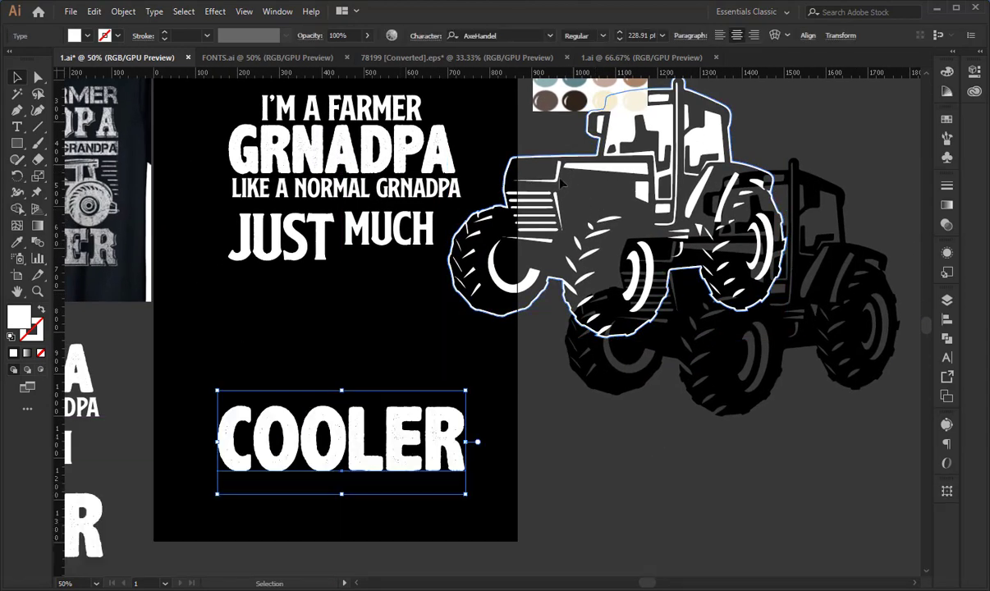
{"action": "left_click_drag", "start_coordinate": [568, 190], "coordinate": [354, 265]}
{"action": "left_click_drag", "start_coordinate": [572, 282], "coordinate": [419, 313]}
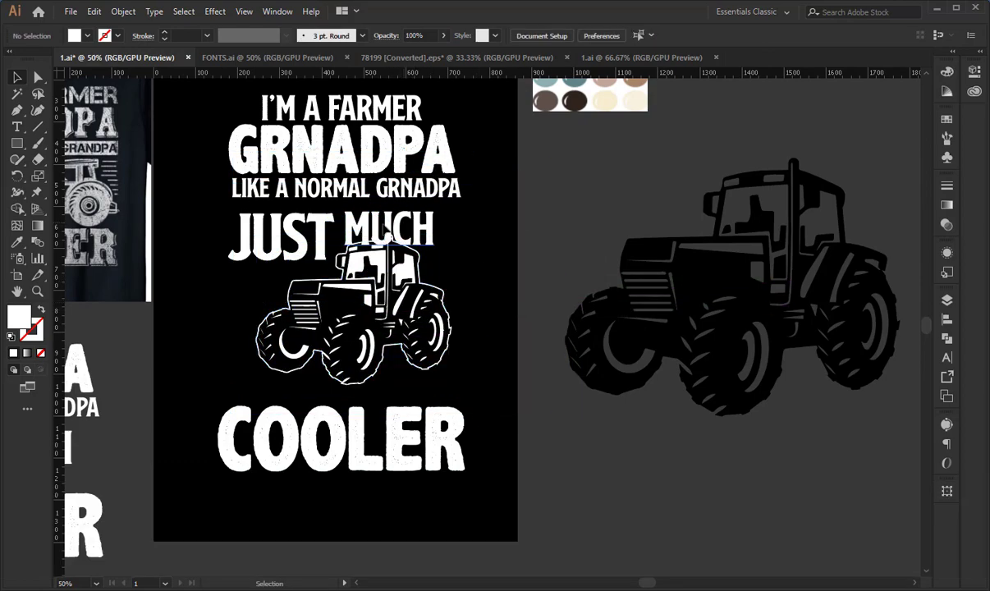
- Move MUCH and JUST aside and raise the tractor to just below the LIKE A NORMAL line
{"action": "left_click_drag", "start_coordinate": [384, 234], "coordinate": [167, 324]}
{"action": "left_click_drag", "start_coordinate": [279, 238], "coordinate": [119, 257]}
{"action": "left_click_drag", "start_coordinate": [383, 288], "coordinate": [406, 255]}
- Move COOLER straight up so it sits just beneath the tractor's wheels
{"action": "left_click", "coordinate": [508, 201]}
{"action": "key", "text": "space"}
{"action": "left_click_drag", "start_coordinate": [478, 165], "coordinate": [539, 252]}
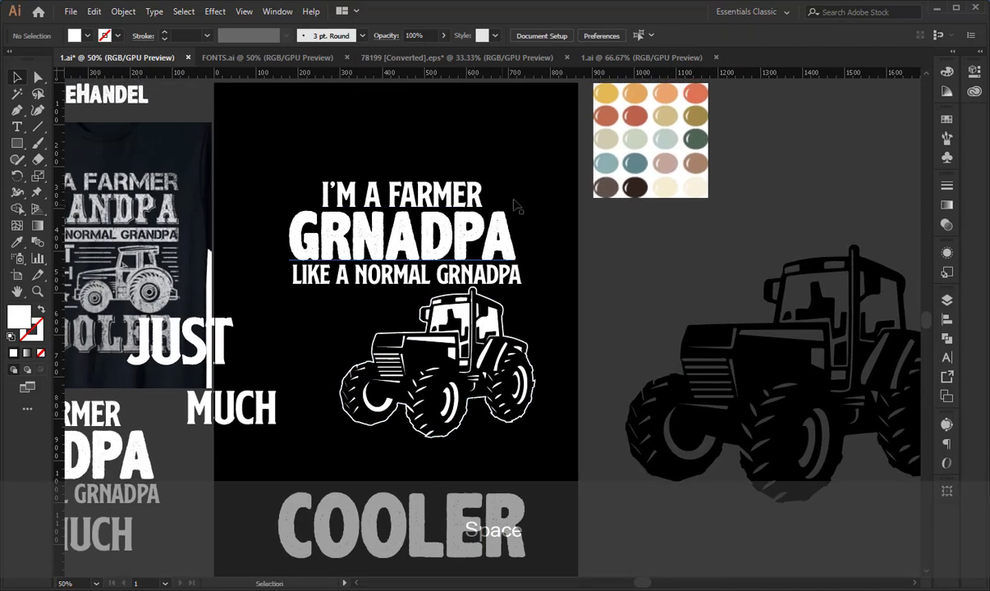
{"action": "left_click_drag", "start_coordinate": [483, 541], "coordinate": [531, 473]}
{"action": "left_click_drag", "start_coordinate": [584, 383], "coordinate": [612, 332]}
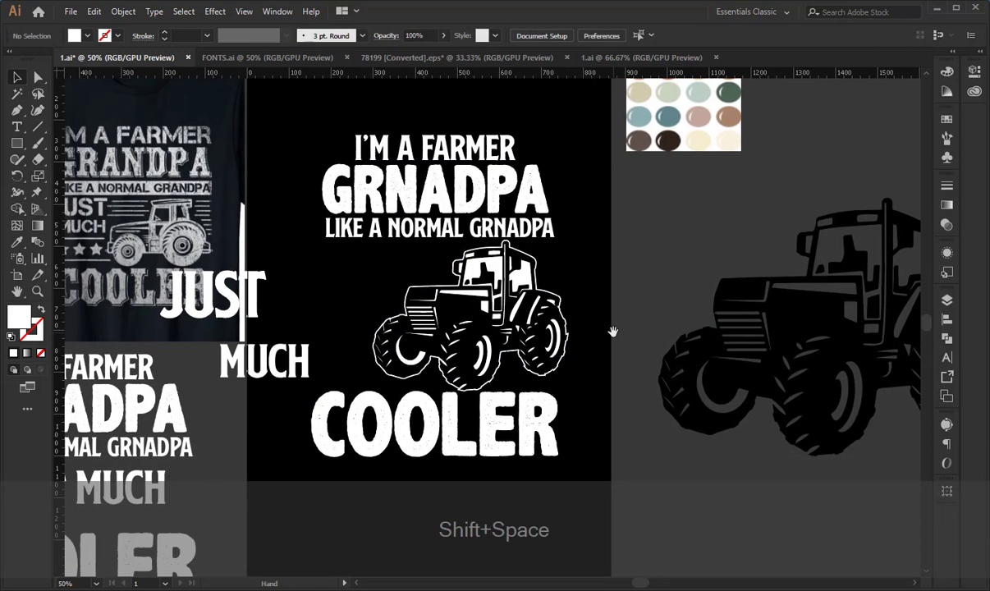
- Place JUST beside the tractor's cab and shift MUCH onto the artboard beside the front wheel
{"action": "left_click_drag", "start_coordinate": [217, 298], "coordinate": [371, 285]}
{"action": "left_click", "coordinate": [368, 285]}
{"action": "left_click", "coordinate": [258, 361]}
{"action": "left_click_drag", "start_coordinate": [258, 361], "coordinate": [288, 342]}
- Convert all the slogan text on the artboard to outlines
{"action": "left_click", "coordinate": [334, 424]}
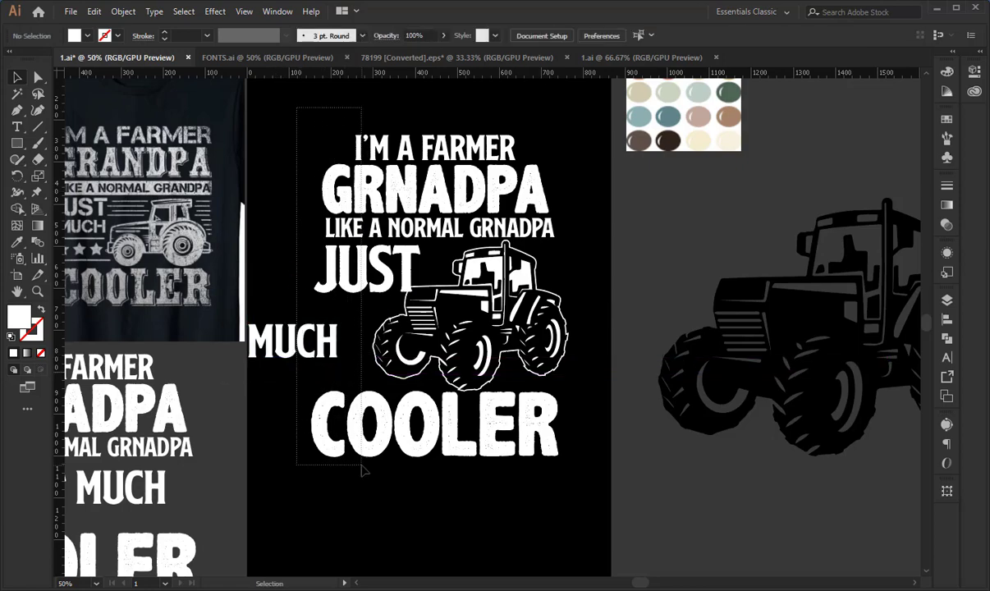
{"action": "left_click_drag", "start_coordinate": [364, 470], "coordinate": [365, 472]}
{"action": "right_click", "coordinate": [418, 215]}
{"action": "left_click", "coordinate": [435, 307]}
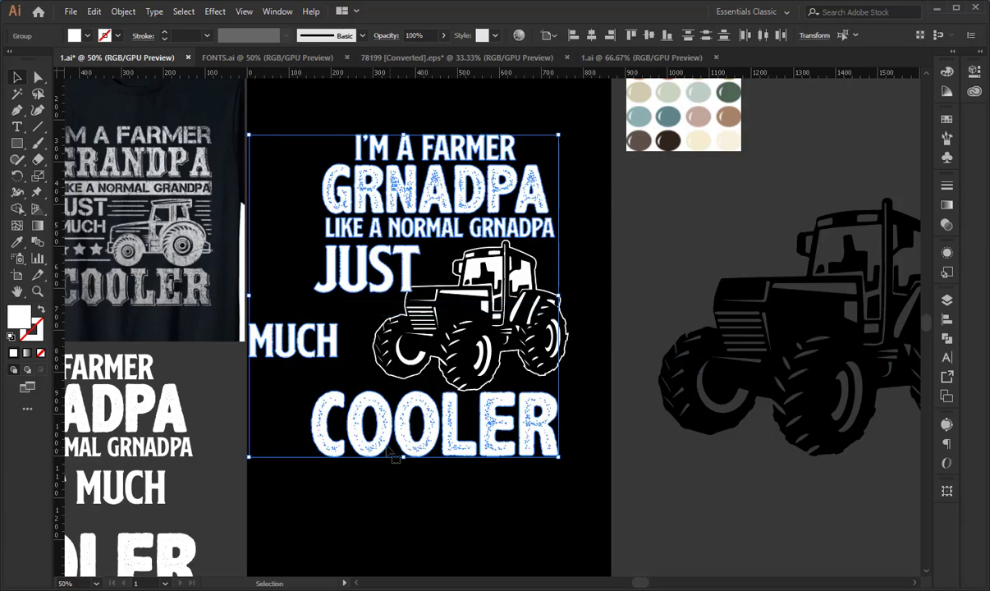
- Enlarge COOLER slightly from its center and left-align the large GRNADPA line with it
{"action": "left_click", "coordinate": [471, 443]}
{"action": "left_click_drag", "start_coordinate": [559, 422], "coordinate": [569, 428]}
{"action": "left_click", "coordinate": [342, 202], "text": "shift"}
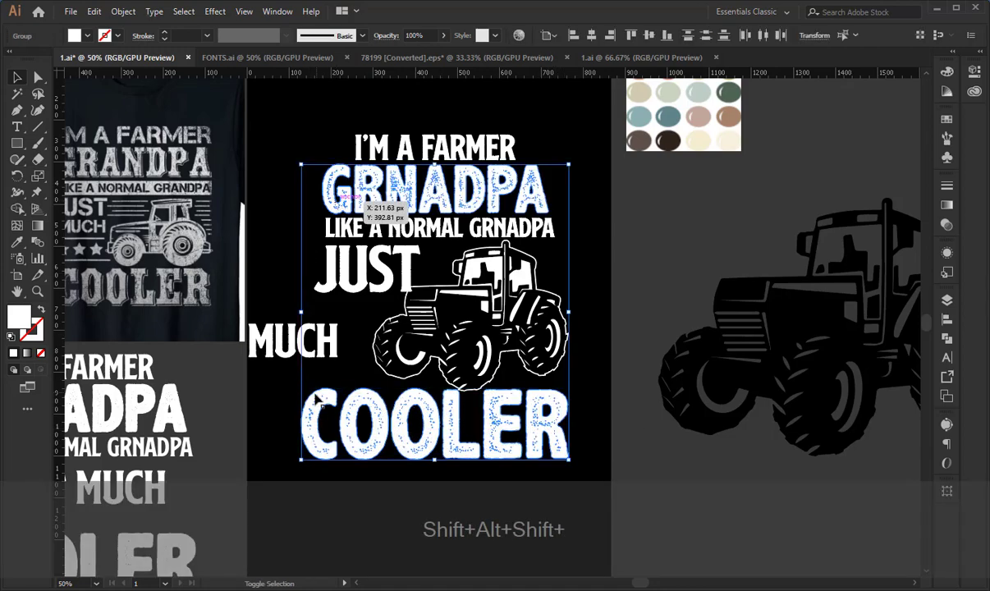
{"action": "left_click", "coordinate": [574, 35]}
{"action": "left_click", "coordinate": [526, 109]}
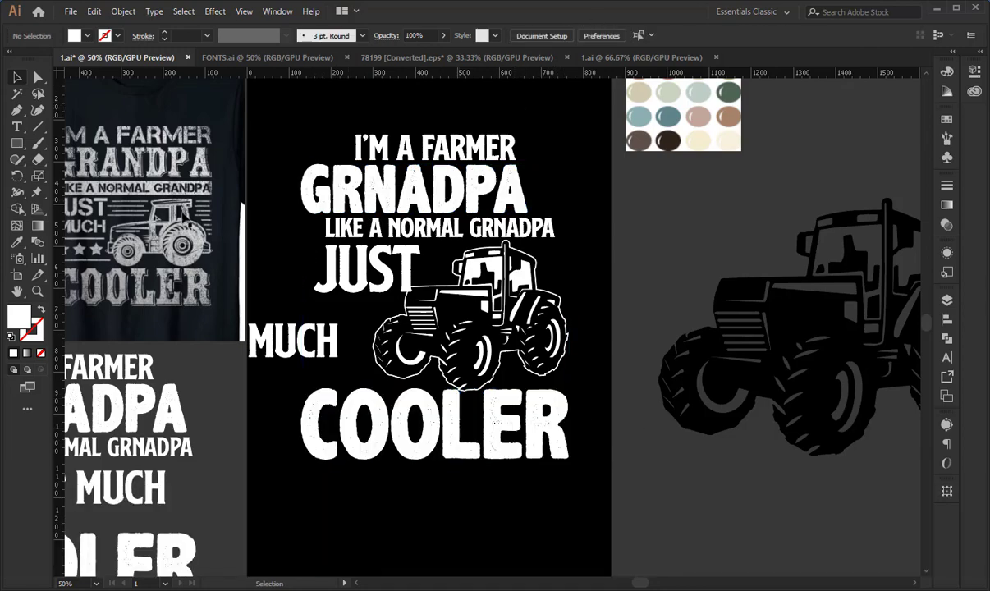
- Add a vertical ruler guide and align it to COOLER's left edge
{"action": "left_click_drag", "start_coordinate": [316, 419], "coordinate": [320, 414]}
{"action": "left_click", "coordinate": [315, 411], "text": "shift"}
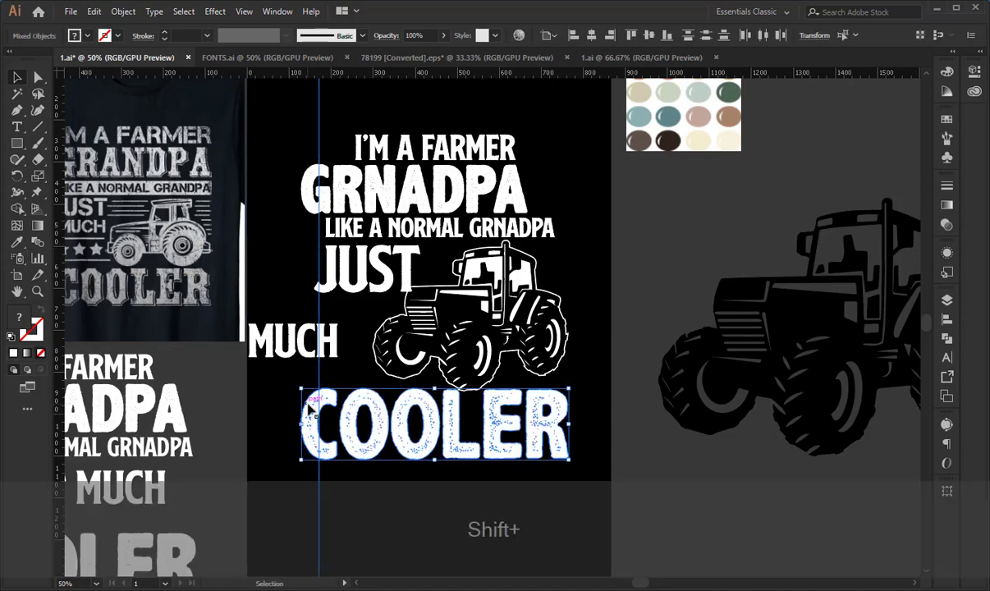
{"action": "double_click", "coordinate": [315, 412]}
{"action": "double_click", "coordinate": [276, 380]}
{"action": "left_click_drag", "start_coordinate": [277, 380], "coordinate": [372, 441]}
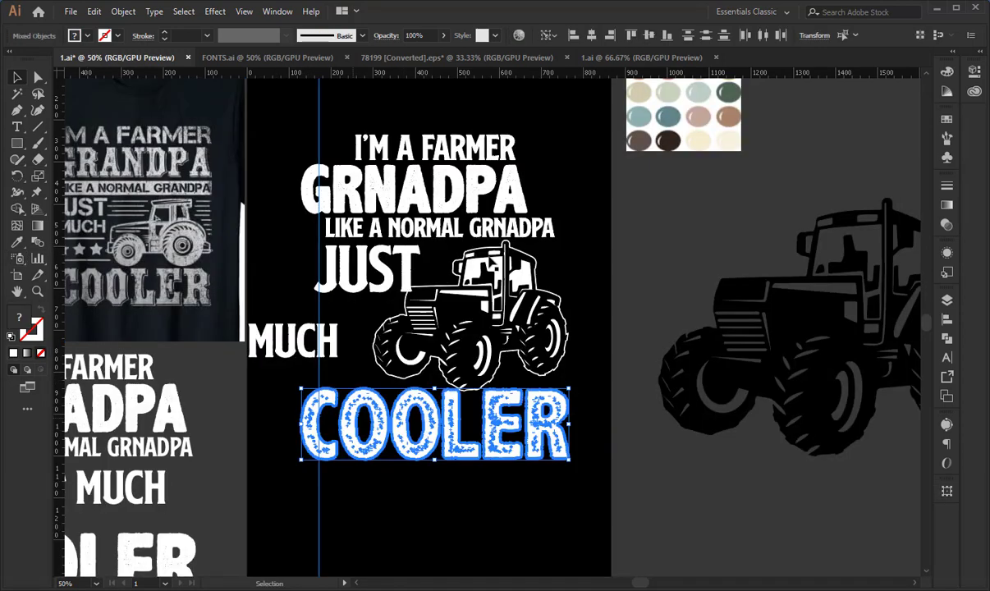
{"action": "left_click", "coordinate": [587, 136]}
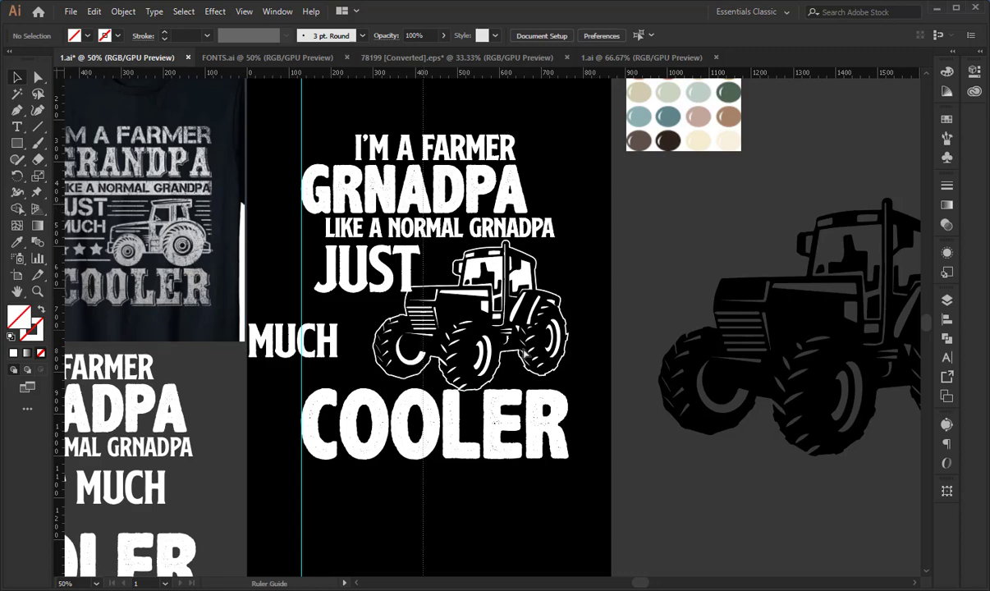
- Add a second vertical guide and align it to COOLER's right edge
{"action": "left_click_drag", "start_coordinate": [525, 353], "coordinate": [527, 355]}
{"action": "left_click", "coordinate": [451, 400], "text": "shift"}
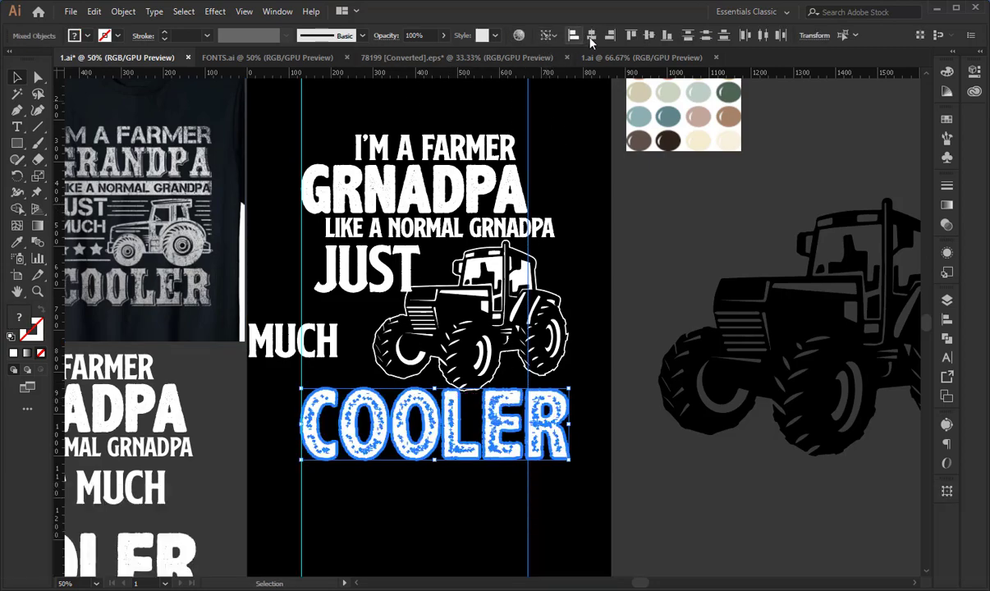
{"action": "left_click", "coordinate": [609, 35]}
- Enlarge the GRNADPA headline so it spans the full width between the two guides
{"action": "left_click", "coordinate": [494, 93]}
{"action": "left_click_drag", "start_coordinate": [493, 92], "coordinate": [499, 151]}
{"action": "key", "text": "ctrl+plus"}
{"action": "key", "text": "ctrl+plus"}
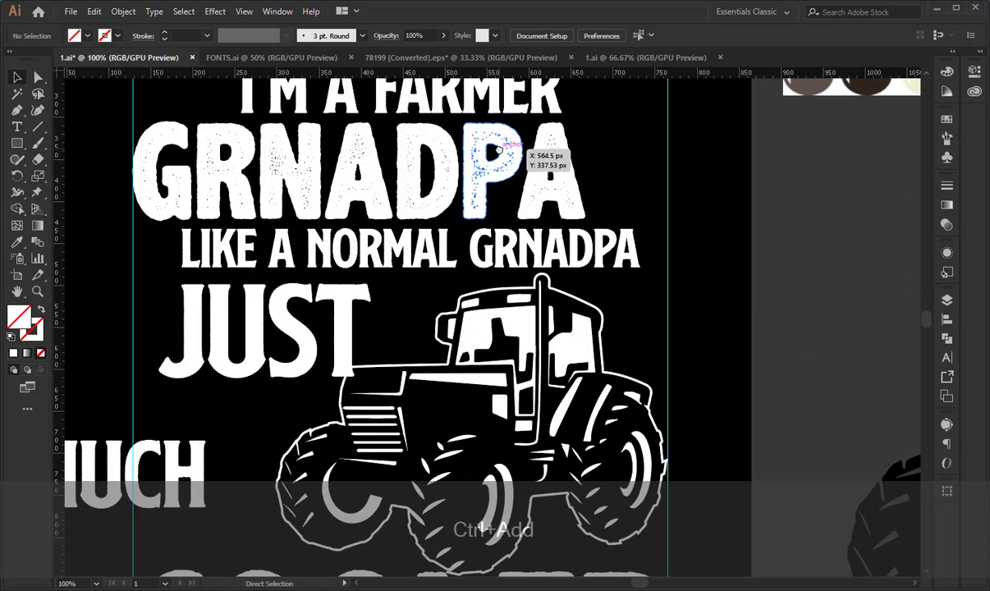
{"action": "left_click_drag", "start_coordinate": [495, 187], "coordinate": [441, 293]}
{"action": "left_click", "coordinate": [523, 274]}
{"action": "left_click_drag", "start_coordinate": [527, 272], "coordinate": [620, 266]}
- Reposition I'M A FARMER just above the enlarged GRNADPA headline and nudge it down to tighten the gap
{"action": "left_click", "coordinate": [542, 194]}
{"action": "mouse_move", "coordinate": [488, 217]}
{"action": "left_mouse_down"}
{"action": "mouse_move", "coordinate": [516, 248]}
{"action": "mouse_move", "coordinate": [490, 219]}
{"action": "left_mouse_up"}
{"action": "left_click_drag", "start_coordinate": [589, 155], "coordinate": [507, 283]}
{"action": "left_click_drag", "start_coordinate": [508, 282], "coordinate": [529, 264]}
{"action": "left_click", "coordinate": [517, 200]}
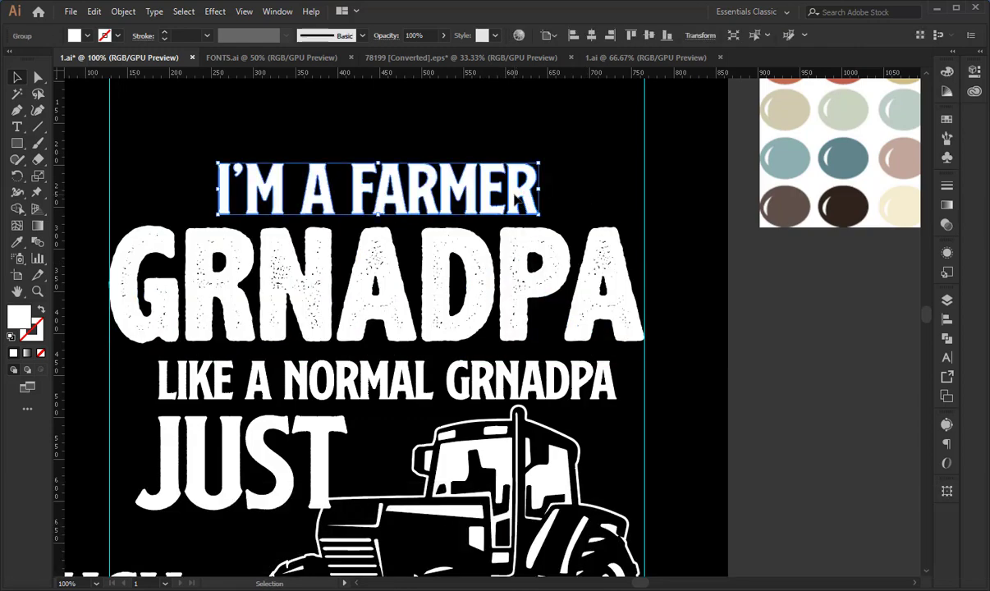
{"action": "key", "text": "Down"}
{"action": "key", "text": "Down"}
{"action": "left_click", "coordinate": [565, 184]}
- Move JUST slightly lower to widen the gap beneath the LIKE A NORMAL line
{"action": "left_click_drag", "start_coordinate": [332, 378], "coordinate": [300, 288]}
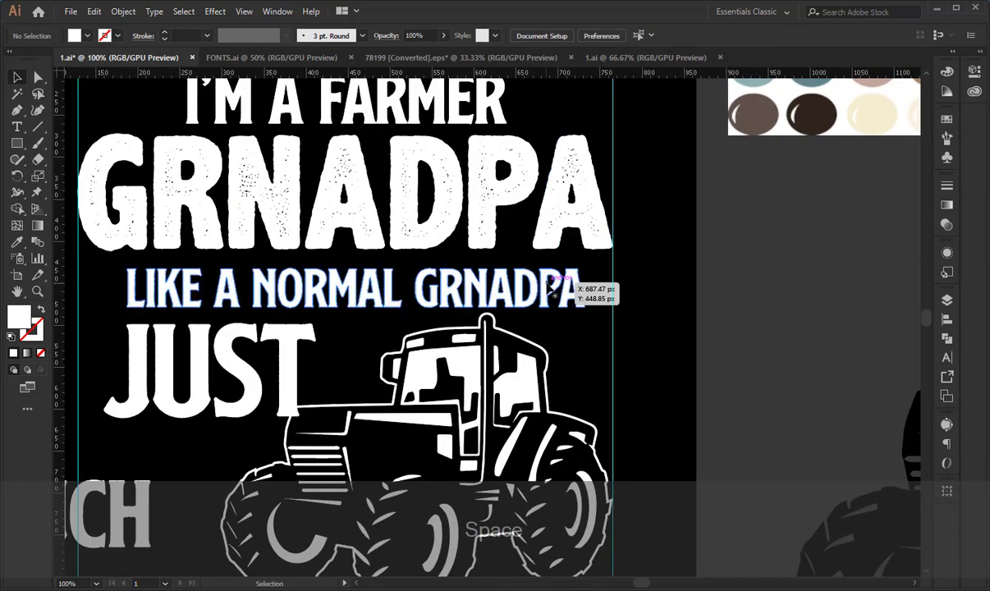
{"action": "left_click", "coordinate": [556, 282]}
{"action": "left_click_drag", "start_coordinate": [210, 338], "coordinate": [250, 308]}
{"action": "left_click", "coordinate": [249, 305]}
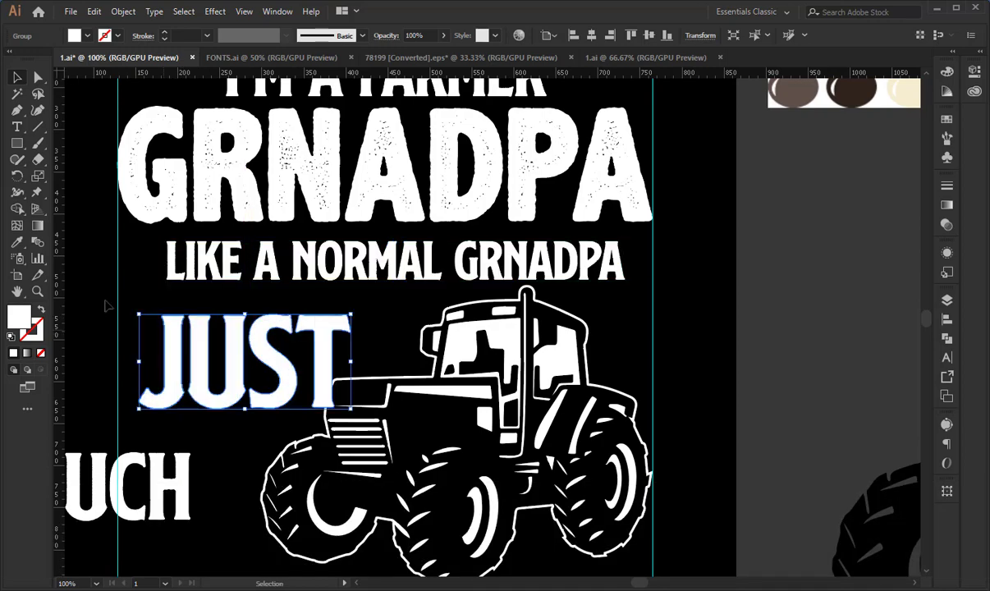
- Center the LIKE A NORMAL line horizontally with the GRNADPA headline and nudge it up closer to it
{"action": "left_click", "coordinate": [170, 261]}
{"action": "left_click", "coordinate": [218, 164], "text": "shift"}
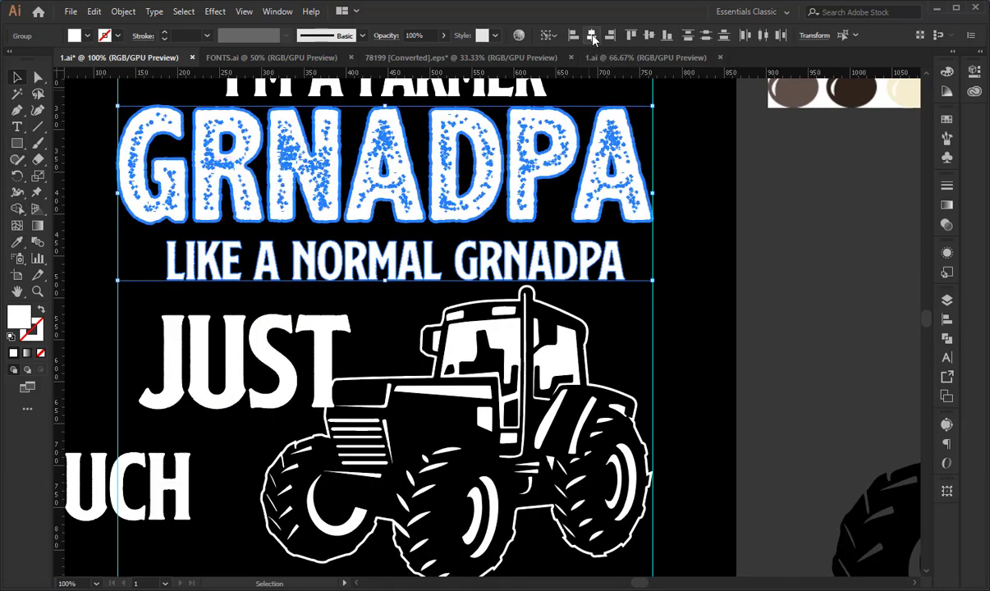
{"action": "left_click", "coordinate": [592, 39]}
{"action": "left_click", "coordinate": [705, 221]}
{"action": "left_click", "coordinate": [614, 275]}
{"action": "key", "text": "shift+Up"}
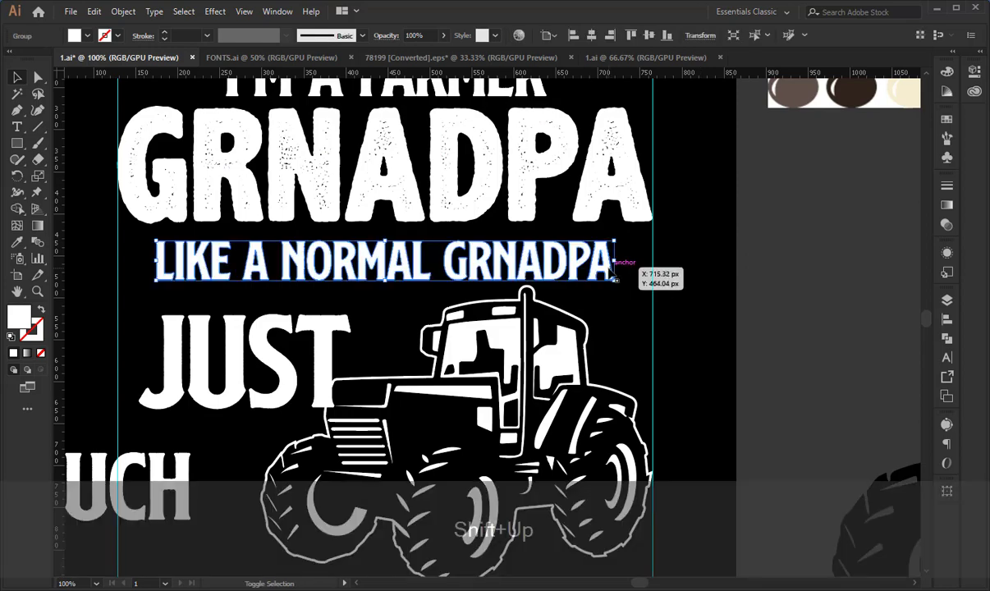
{"action": "left_click", "coordinate": [675, 326]}
{"action": "key", "text": "space"}
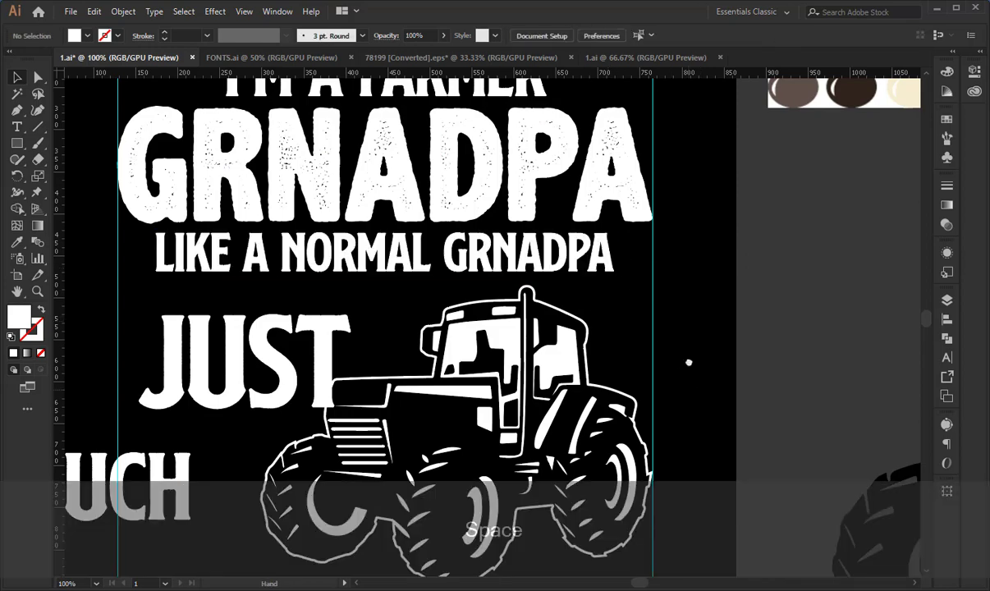
- Nudge the white tractor illustration up closer to the LIKE A NORMAL GRNADPA line
{"action": "left_click_drag", "start_coordinate": [687, 360], "coordinate": [676, 285]}
{"action": "left_click", "coordinate": [629, 337]}
{"action": "left_click", "coordinate": [672, 320]}
{"action": "key", "text": "ctrl+minus"}
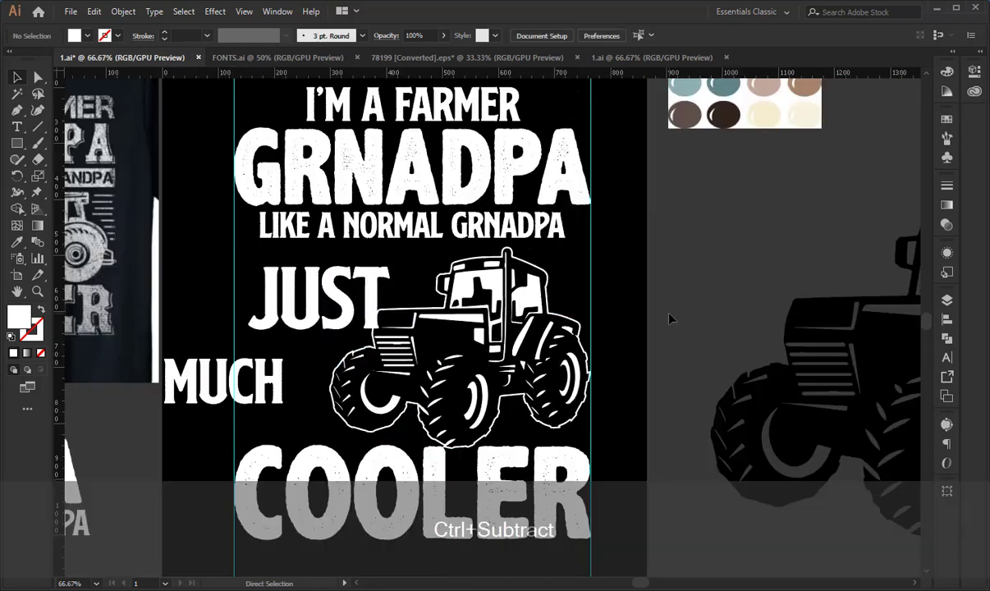
{"action": "key", "text": "space"}
{"action": "left_click_drag", "start_coordinate": [634, 346], "coordinate": [632, 323]}
{"action": "left_click", "coordinate": [496, 271]}
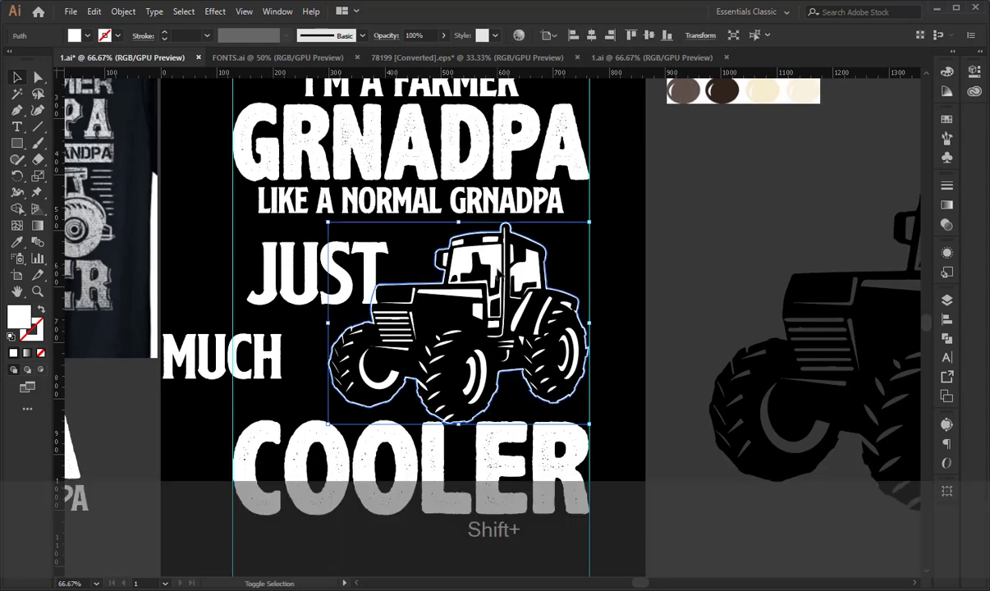
{"action": "key", "text": "shift+Up"}
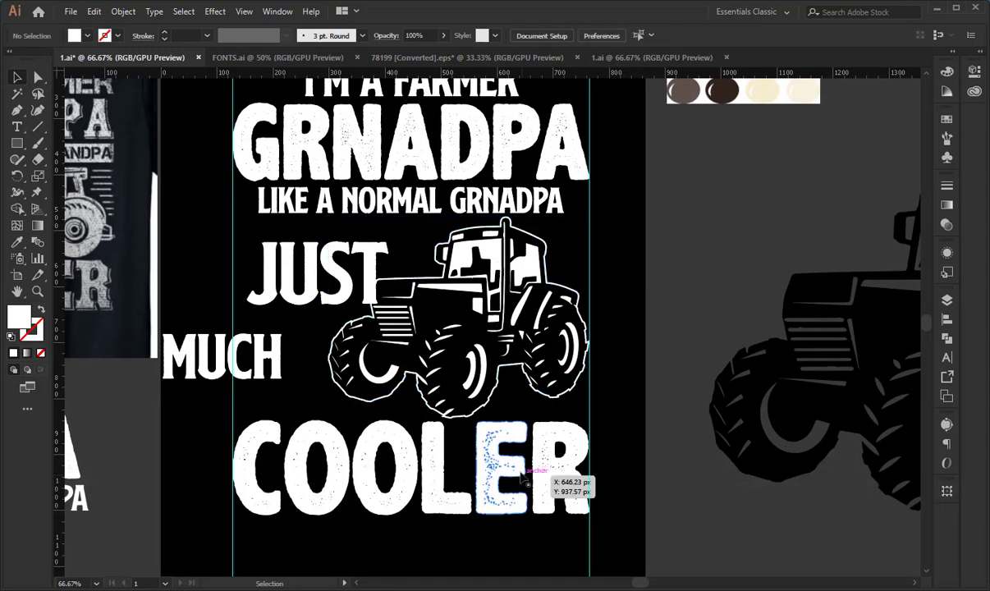
- Nudge the COOLER headline up so it sits just beneath the tractor's wheels
{"action": "left_click", "coordinate": [509, 466]}
{"action": "key", "text": "shift+Up"}
{"action": "key", "text": "Down"}
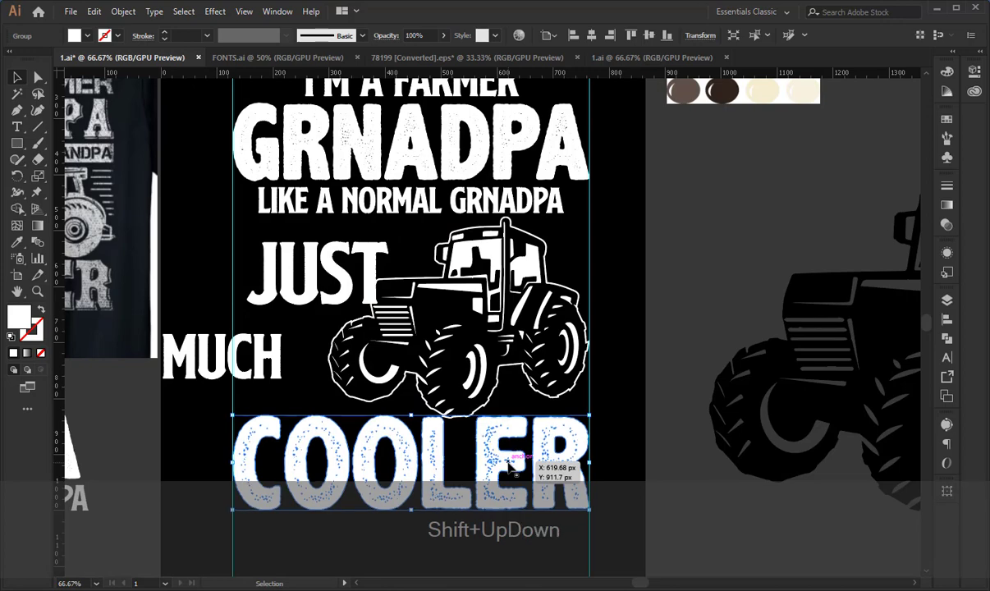
{"action": "left_click", "coordinate": [714, 351]}
- Align the left edge of JUST with the GRNADPA headline, using GRNADPA as the key object
{"action": "left_click", "coordinate": [369, 256]}
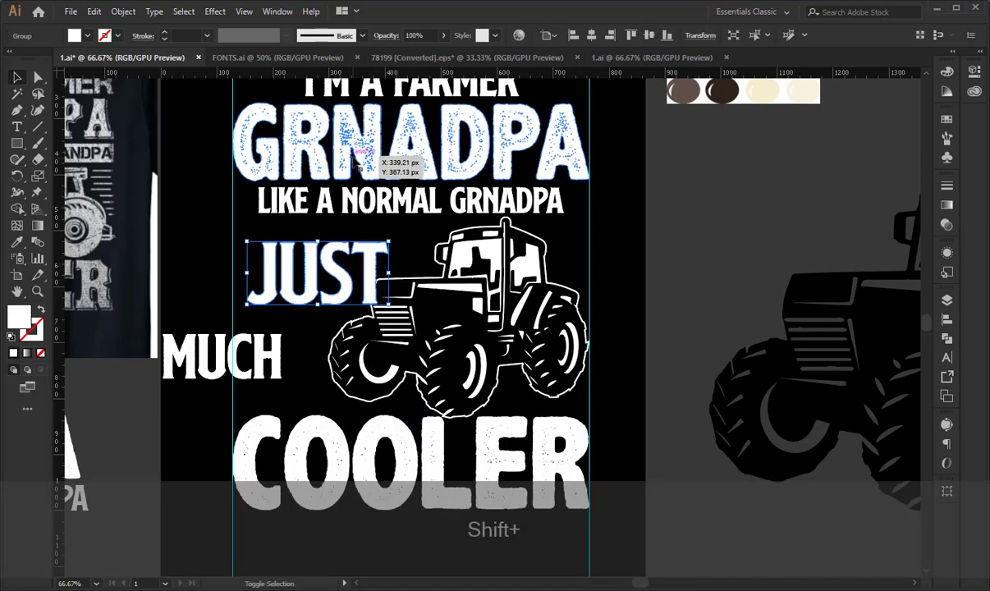
{"action": "left_click", "coordinate": [353, 145], "text": "shift"}
{"action": "left_click", "coordinate": [349, 138]}
{"action": "left_click", "coordinate": [574, 35]}
{"action": "left_click", "coordinate": [692, 178]}
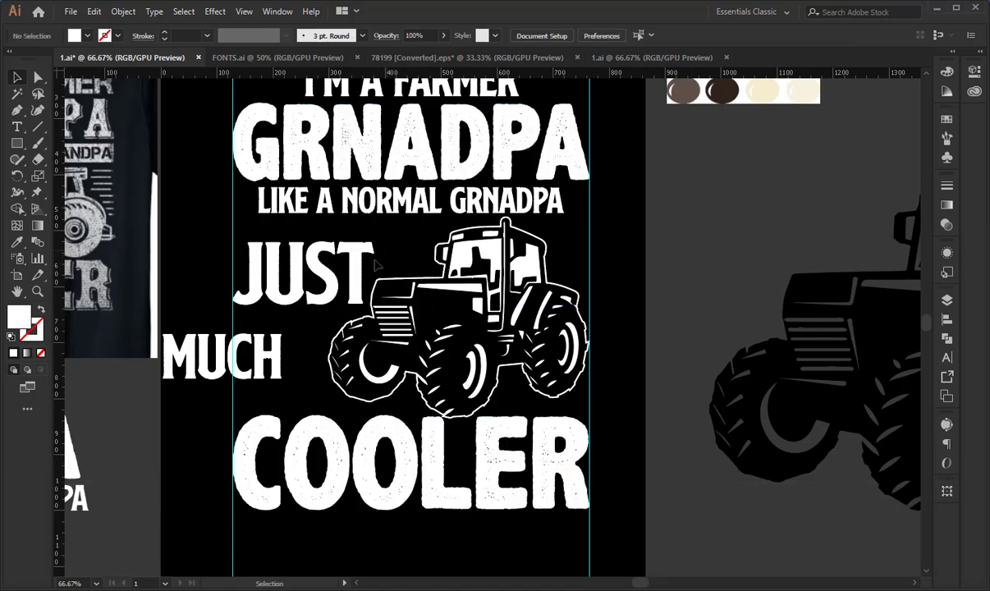
- Move JUST up beneath the LIKE A NORMAL line and place MUCH directly below it against the left guide
{"action": "left_click_drag", "start_coordinate": [359, 267], "coordinate": [319, 250]}
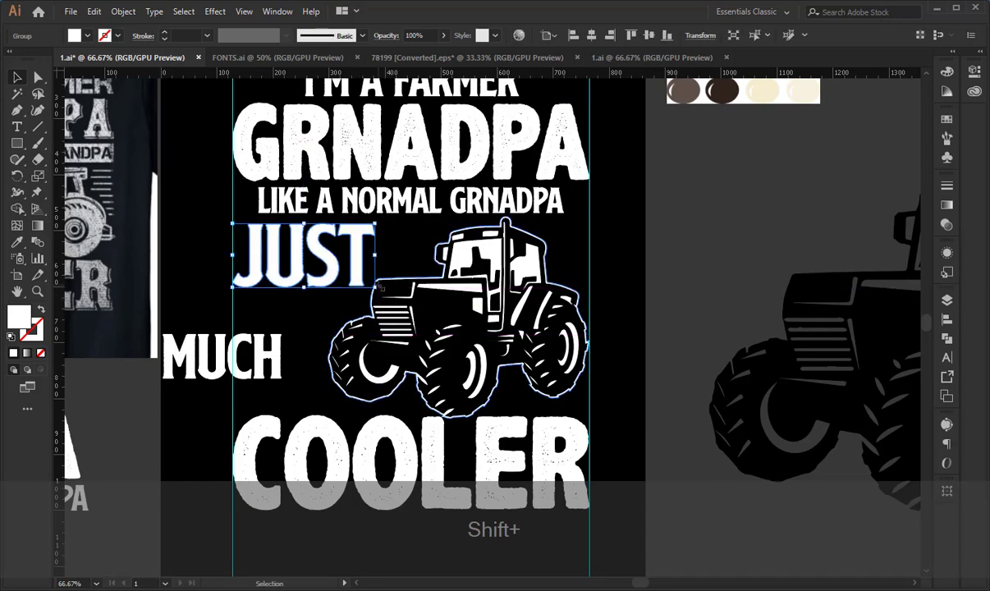
{"action": "left_click", "coordinate": [780, 185]}
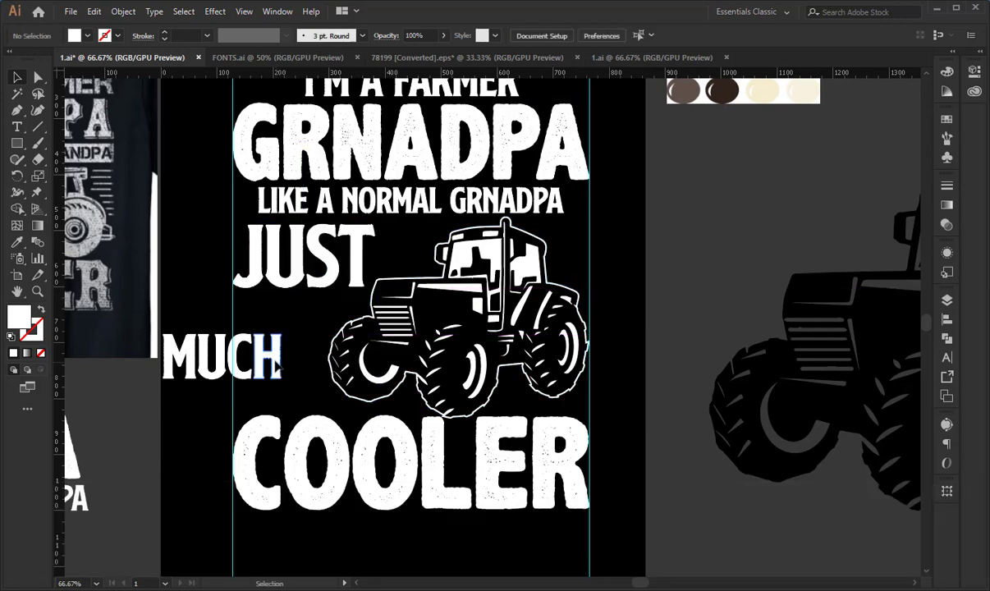
{"action": "left_click_drag", "start_coordinate": [278, 366], "coordinate": [326, 319]}
{"action": "left_click", "coordinate": [373, 273]}
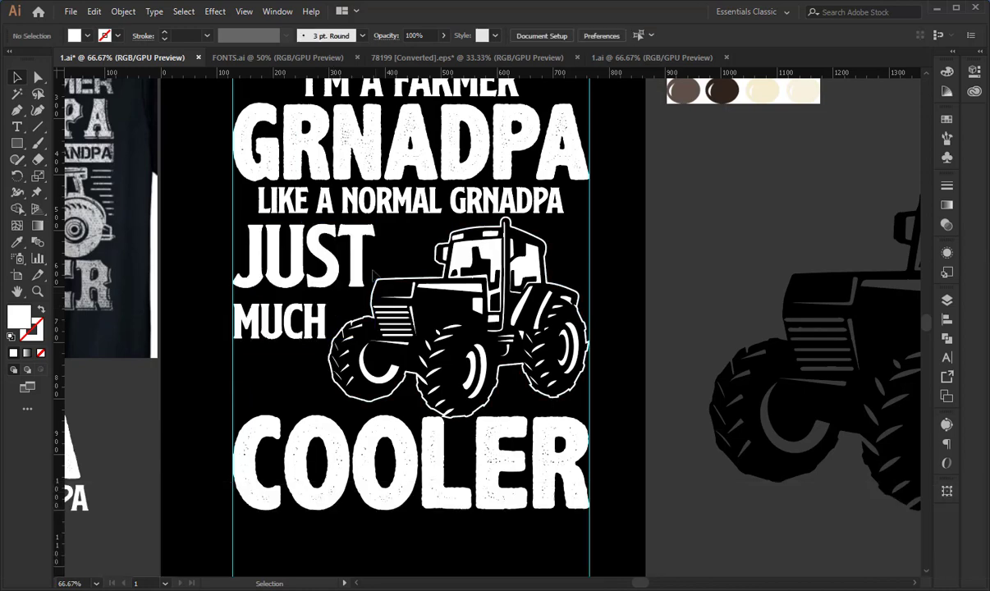
- Shrink JUST slightly from its left edge, then nudge JUST and MUCH down together beside the tractor
{"action": "left_click_drag", "start_coordinate": [366, 260], "coordinate": [363, 256]}
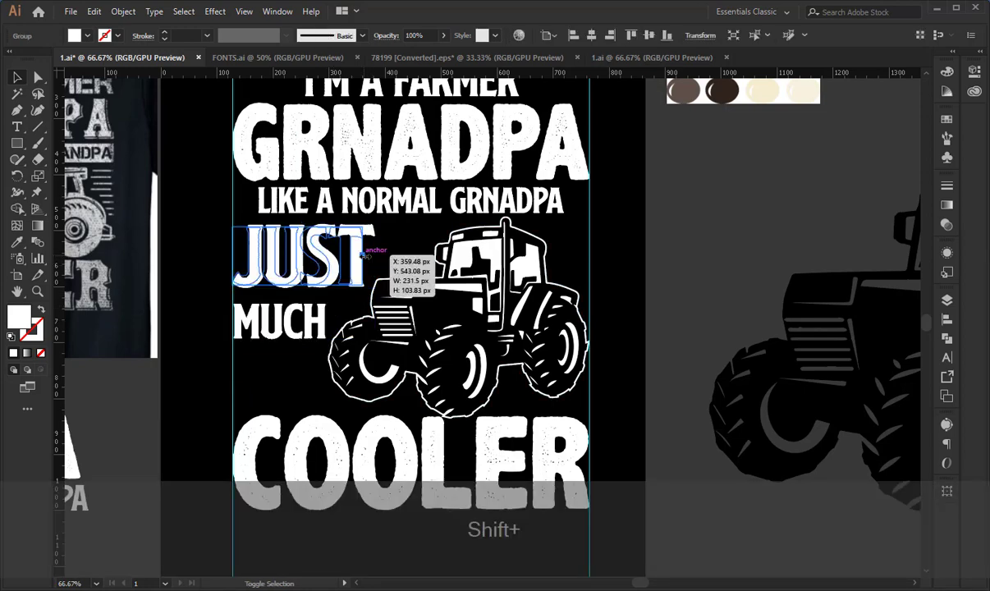
{"action": "left_click", "coordinate": [317, 309], "text": "shift"}
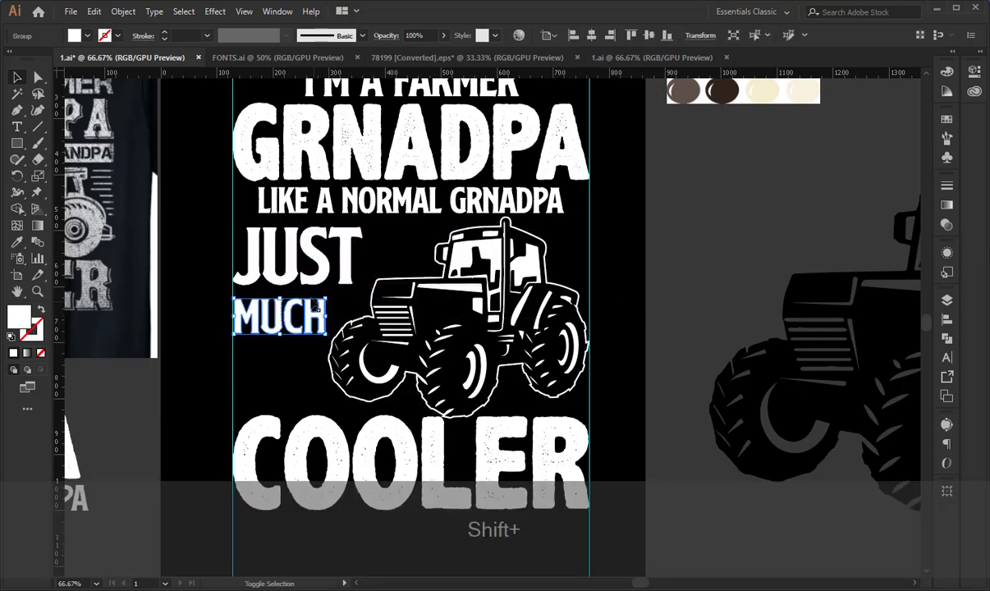
{"action": "key", "text": "shift+Down"}
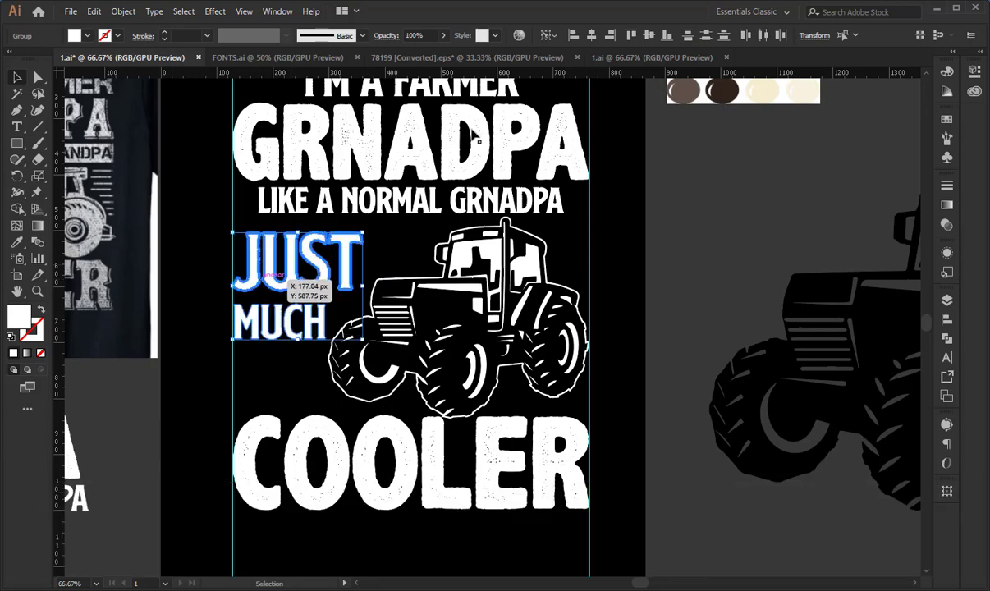
{"action": "left_click", "coordinate": [415, 234]}
- Save the document and accept the font-embedding warning
{"action": "key", "text": "ctrl+s"}
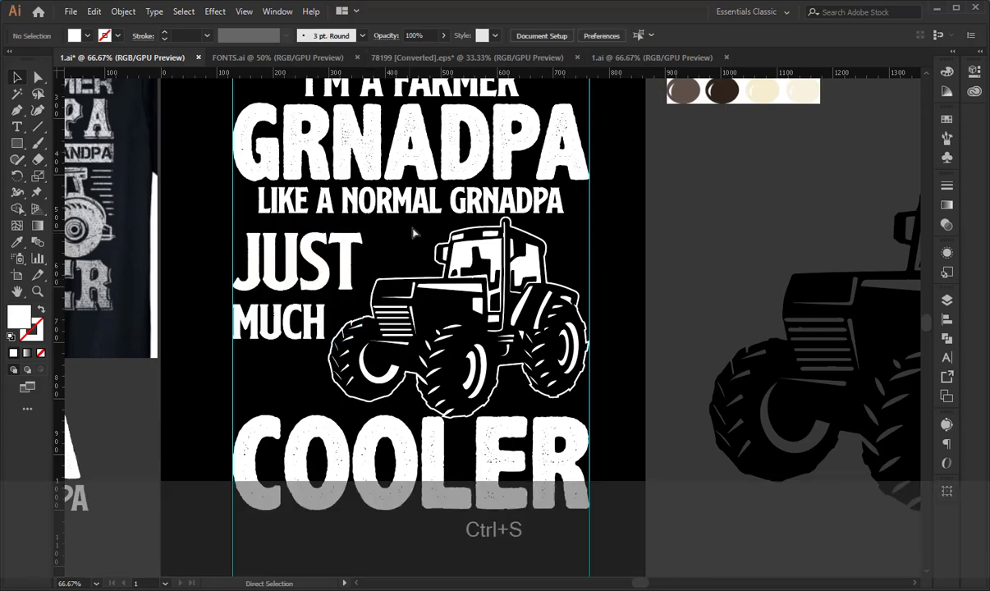
{"action": "key", "text": "ctrl+KP_Subtract"}
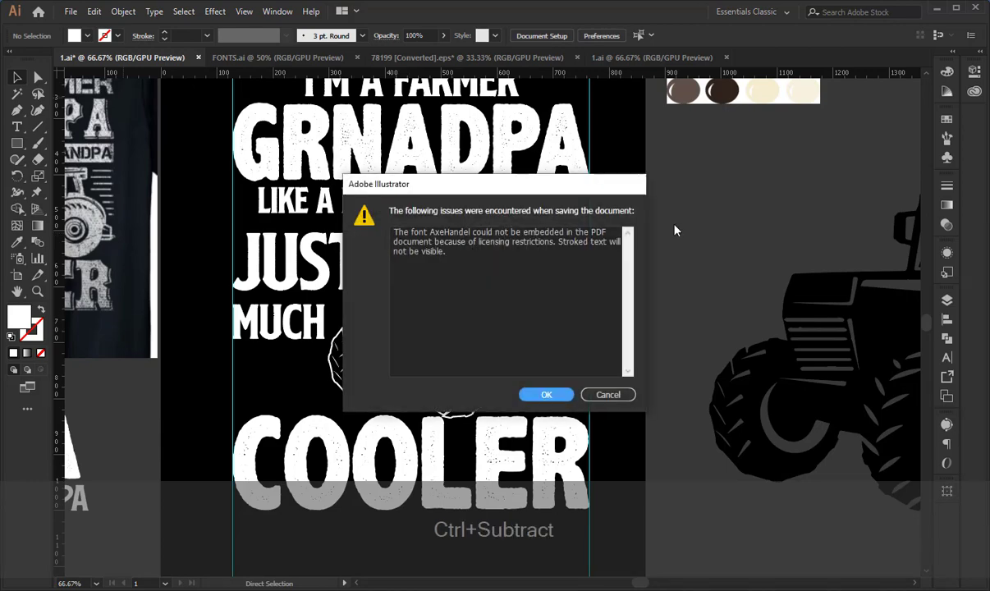
{"action": "left_click", "coordinate": [567, 395]}
{"action": "left_click_drag", "start_coordinate": [666, 271], "coordinate": [681, 246]}
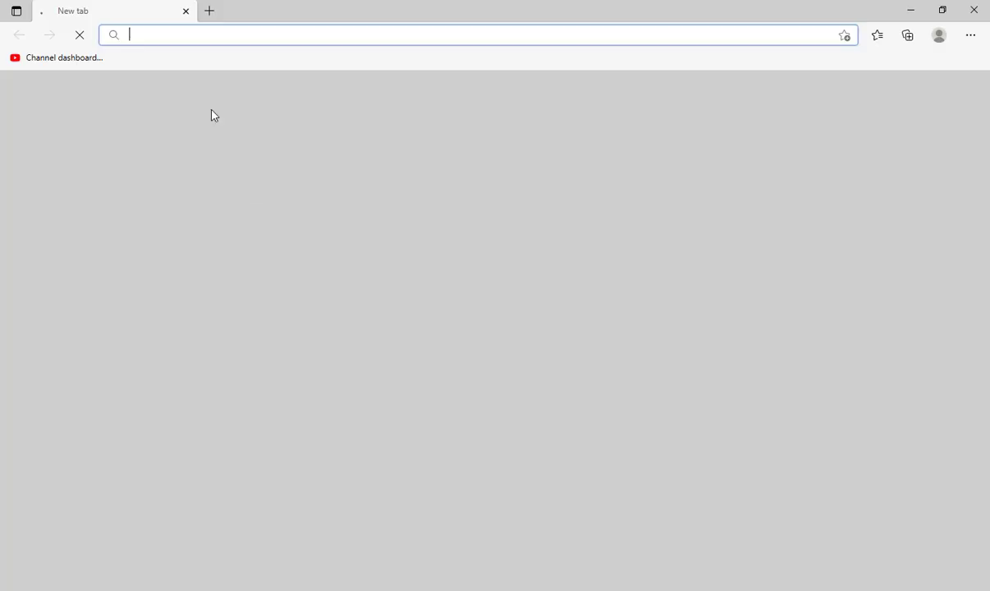
- Switch to the Edge browser and run a Bing image search for "usa flag silhouette"
{"action": "type", "text": "us"}
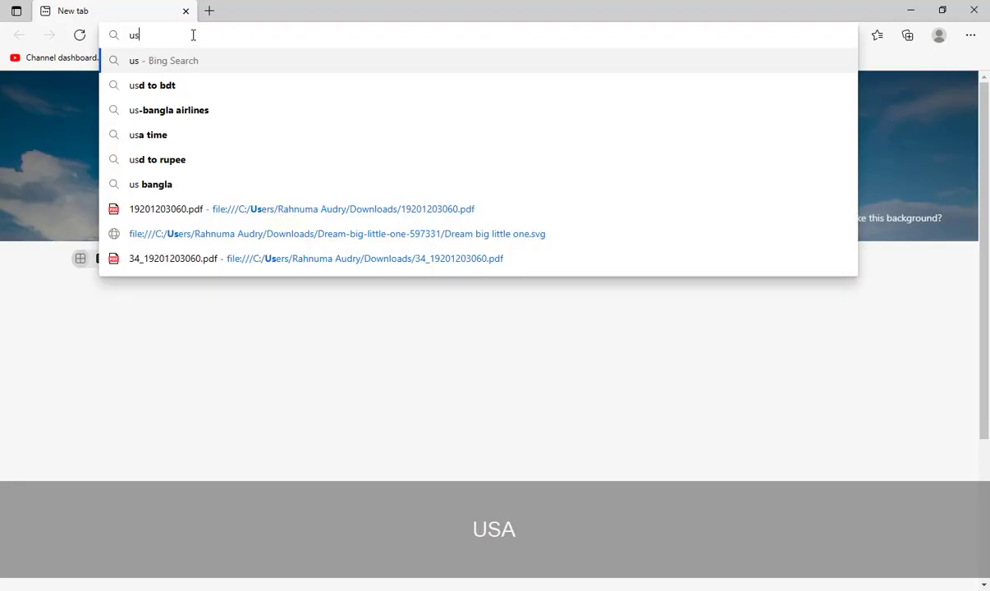
{"action": "type", "text": "a flag silhouette"}
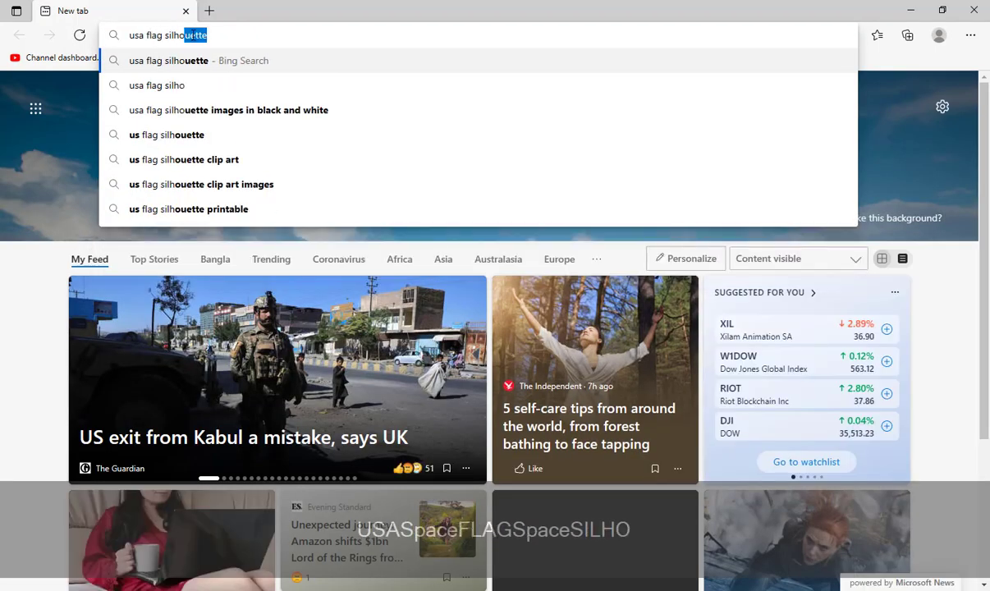
{"action": "key", "text": "Return"}
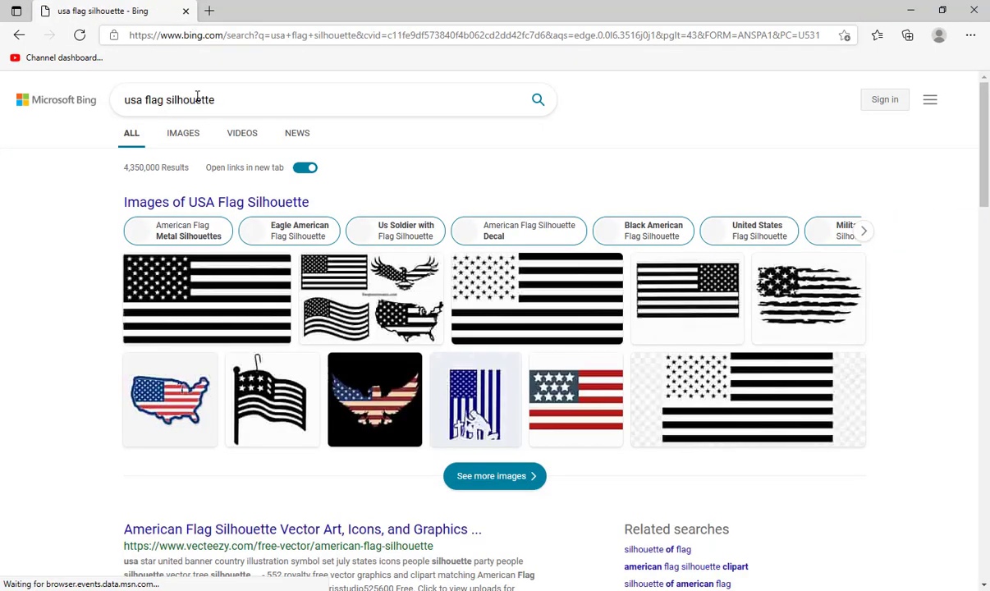
{"action": "left_click", "coordinate": [182, 134]}
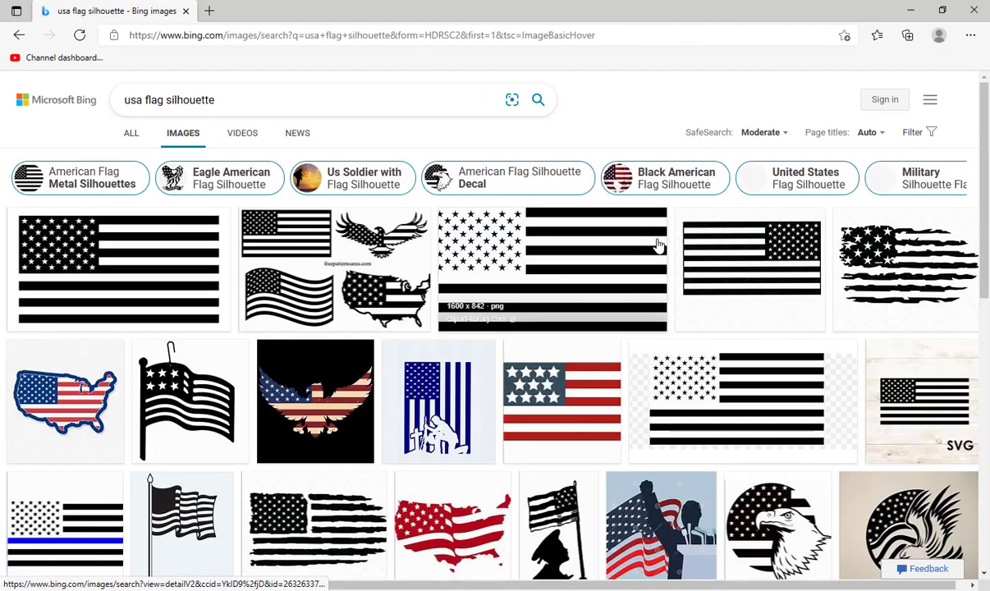
- Browse the image results and related content, and open the weathered American flag clipart from clipground.com
{"action": "scroll", "coordinate": [697, 260], "scroll_direction": "down", "scroll_amount": 5}
{"action": "scroll", "coordinate": [800, 295], "scroll_direction": "down", "scroll_amount": 5}
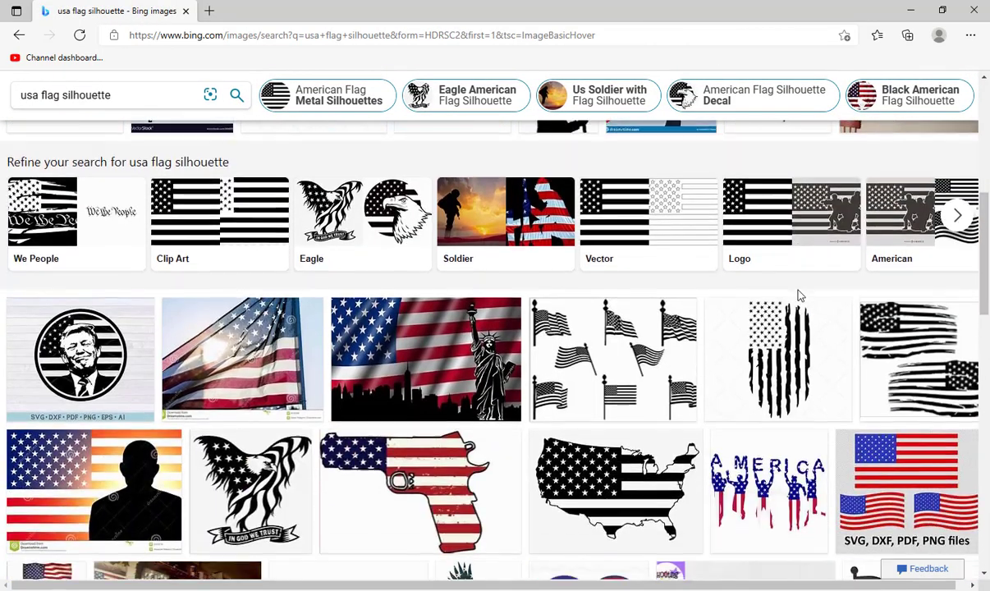
{"action": "scroll", "coordinate": [804, 205], "scroll_direction": "up", "scroll_amount": 2}
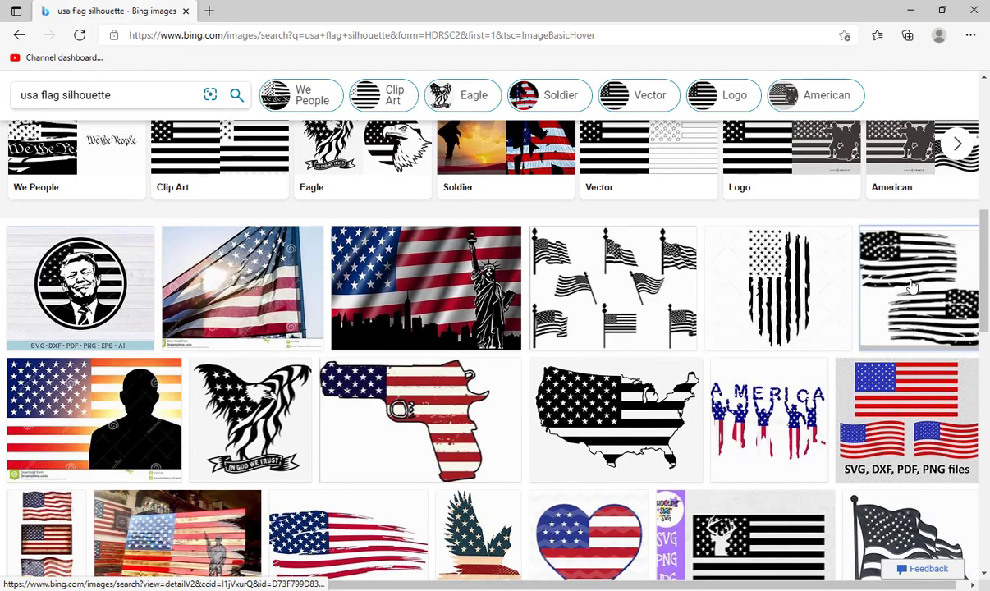
{"action": "left_click", "coordinate": [845, 291]}
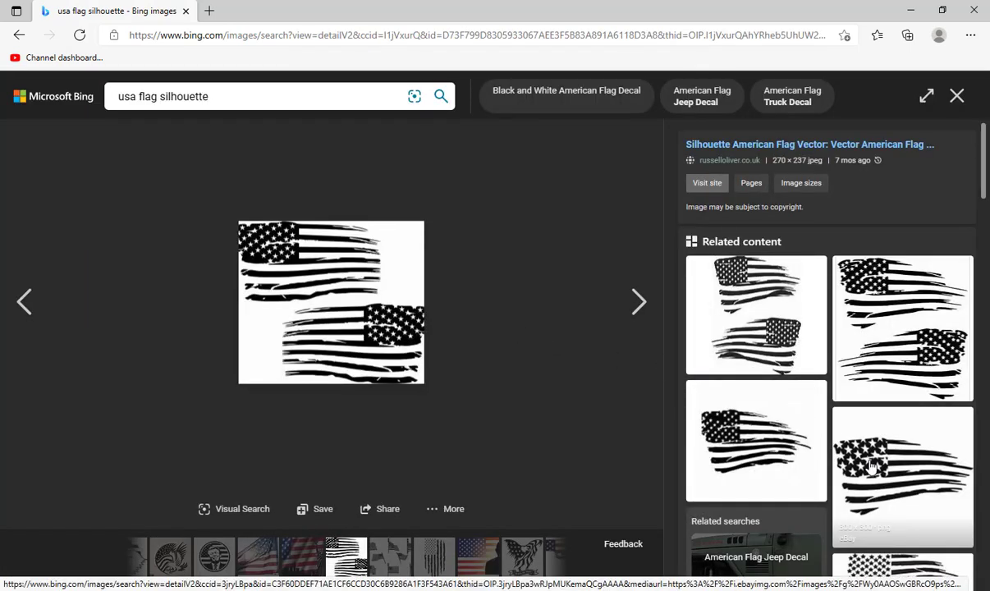
{"action": "left_click", "coordinate": [868, 464]}
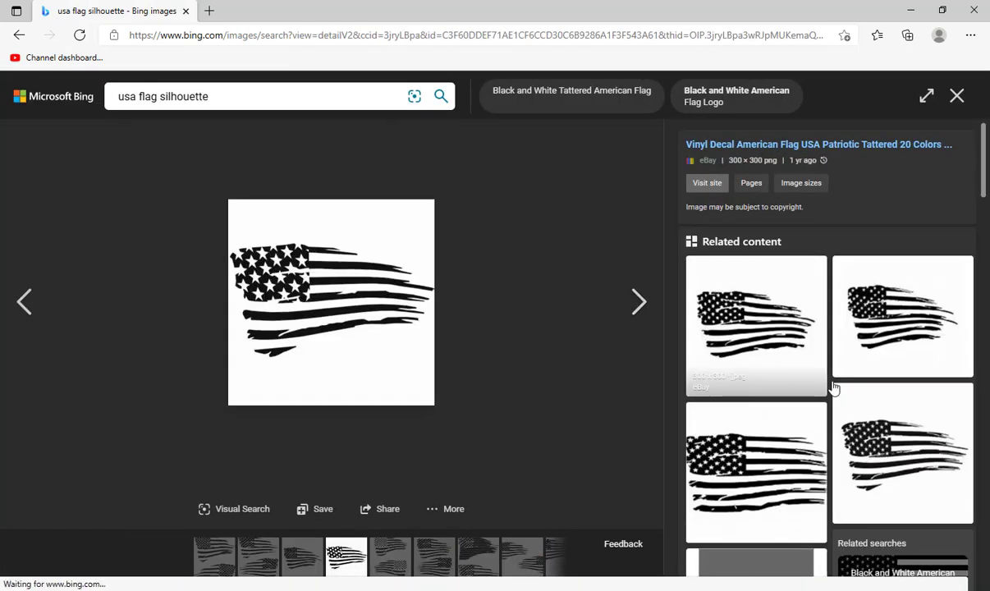
{"action": "scroll", "coordinate": [812, 391], "scroll_direction": "down", "scroll_amount": 1}
{"action": "left_click", "coordinate": [794, 395]}
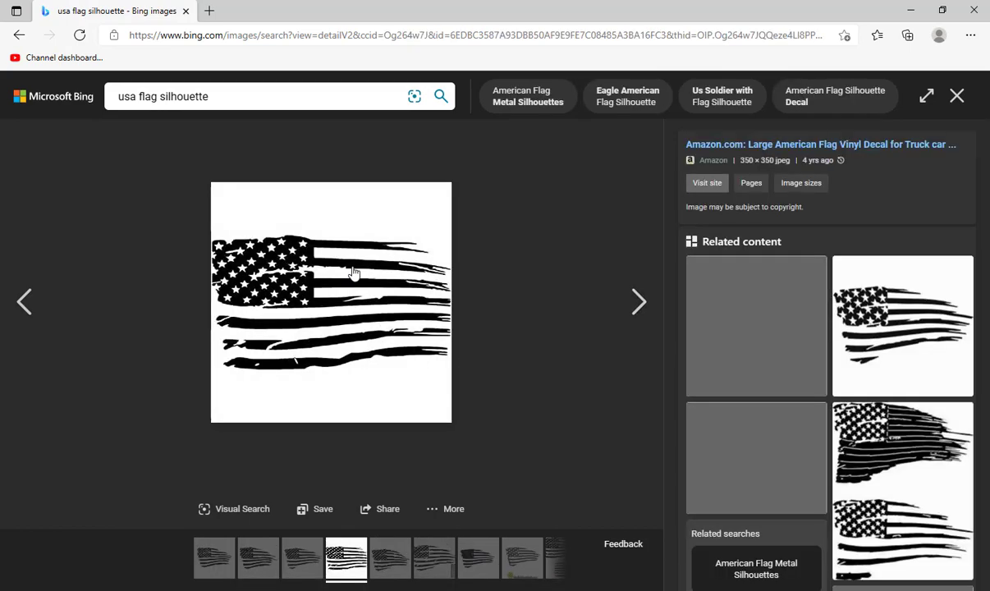
{"action": "left_click", "coordinate": [750, 326]}
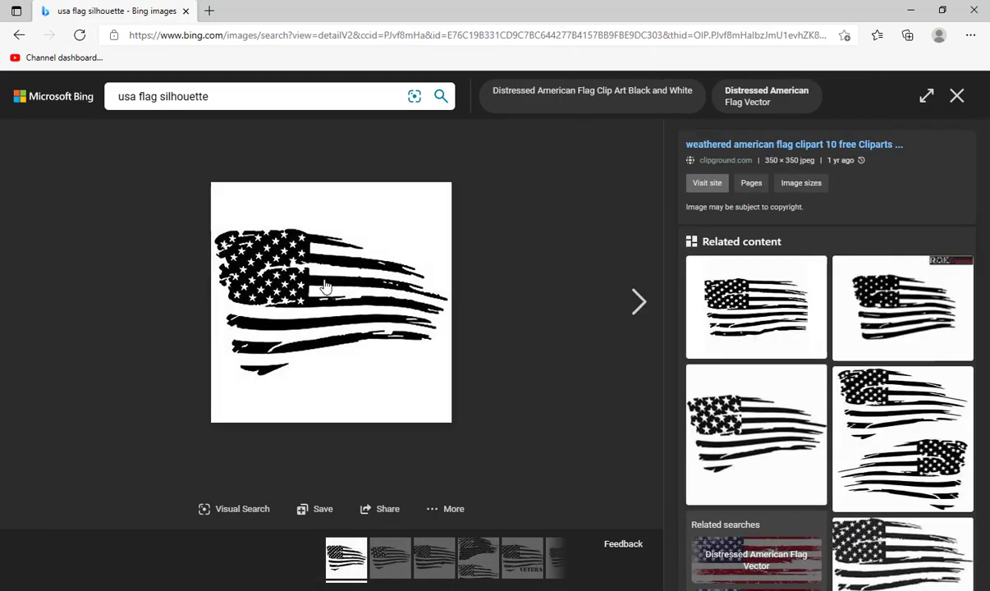
- Open the weathered flag image in its own browser tab and copy it
{"action": "right_click", "coordinate": [284, 273]}
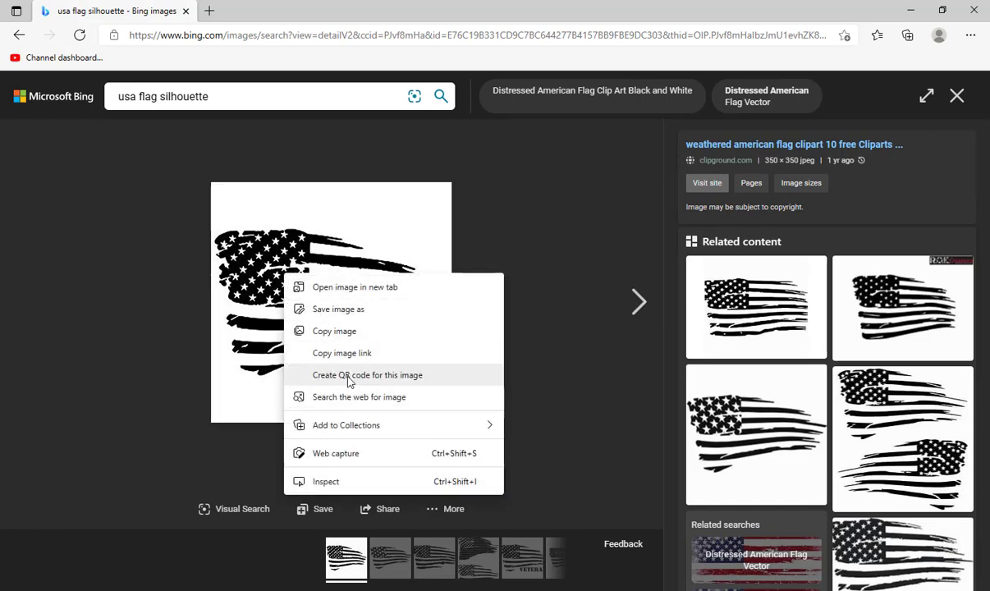
{"action": "left_click", "coordinate": [350, 294]}
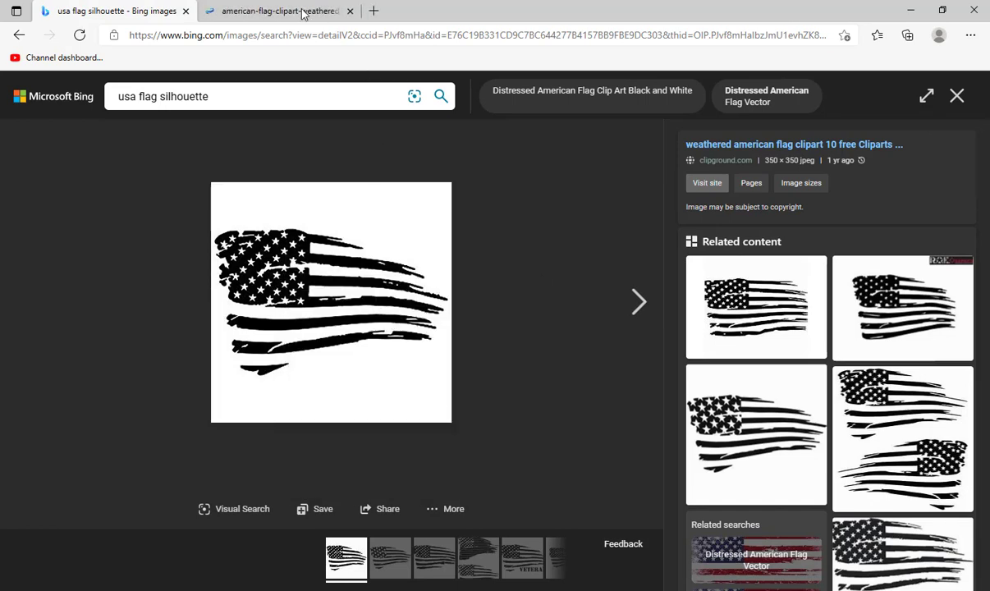
{"action": "left_click", "coordinate": [303, 10]}
{"action": "right_click", "coordinate": [437, 241]}
{"action": "left_click", "coordinate": [464, 301]}
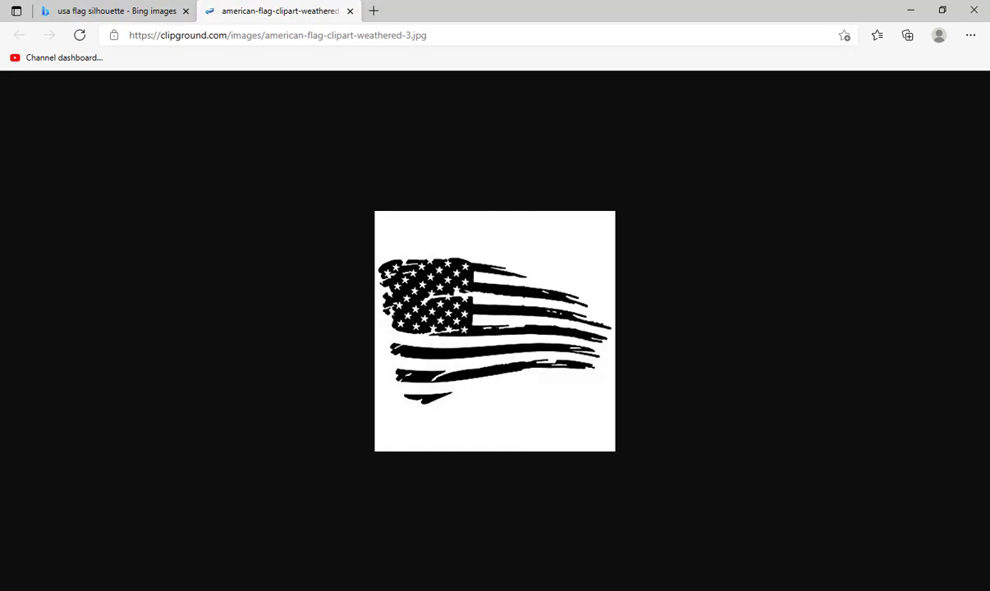
- Return to Illustrator, paste the flag image and place it beside the artboard, below the dark tractor copy
{"action": "key", "text": "alt+Tab"}
{"action": "key", "text": "ctrl+v"}
{"action": "key", "text": "space"}
{"action": "left_click_drag", "start_coordinate": [488, 320], "coordinate": [252, 66]}
{"action": "mouse_move", "coordinate": [253, 93]}
{"action": "left_mouse_down"}
{"action": "mouse_move", "coordinate": [479, 247]}
{"action": "mouse_move", "coordinate": [555, 274]}
{"action": "left_mouse_up"}
{"action": "left_click_drag", "start_coordinate": [577, 312], "coordinate": [577, 361]}
- Trace the flag image in Black and White mode with Ignore White enabled, and expand it into vector paths
{"action": "left_click", "coordinate": [946, 424]}
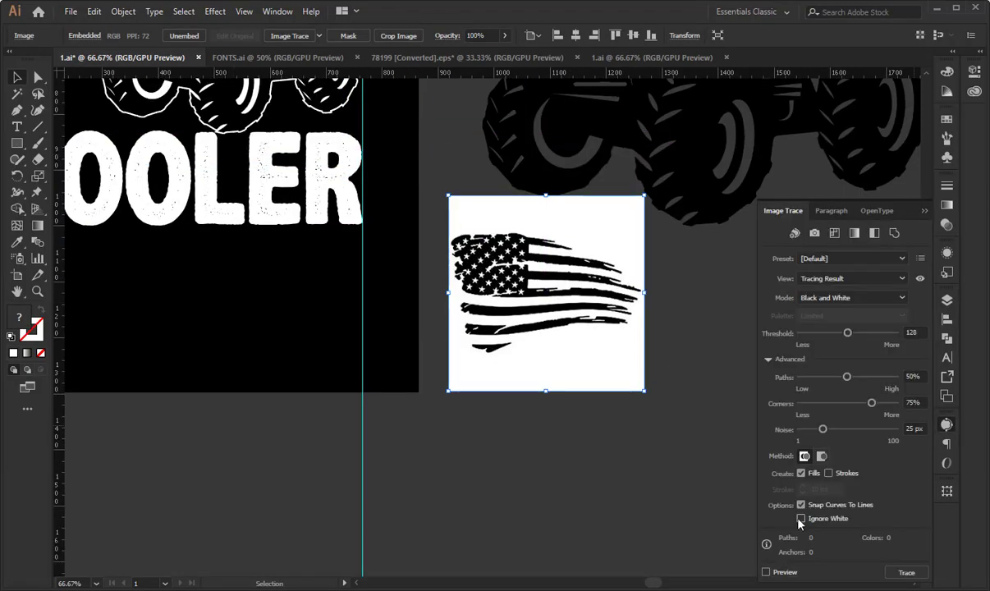
{"action": "left_click", "coordinate": [766, 572]}
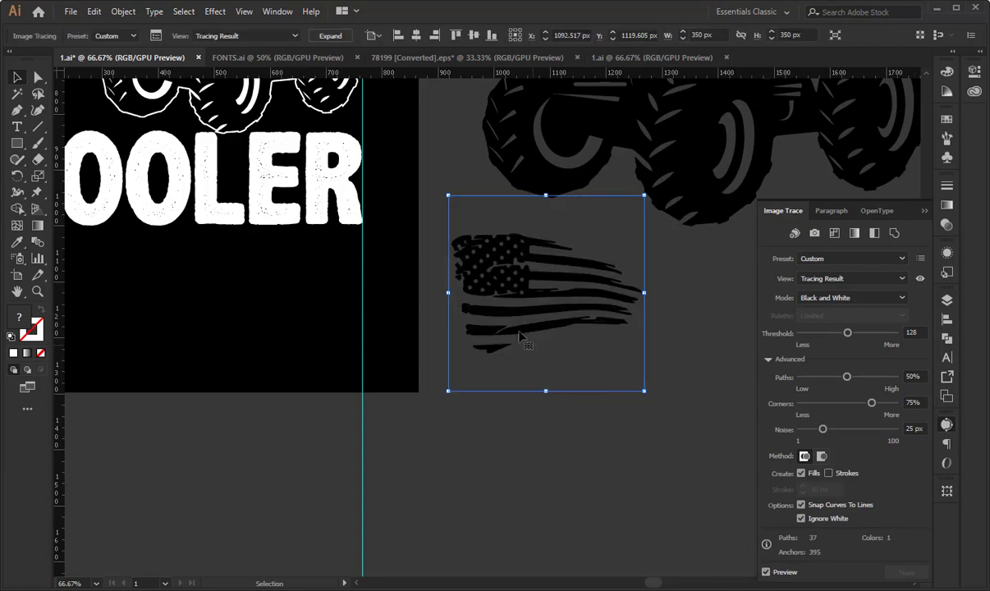
{"action": "left_click", "coordinate": [343, 37]}
- Move the traced flag onto the tractor and move JUST and MUCH off the artboard, below the dark tractor copy
{"action": "key", "text": "space"}
{"action": "left_click_drag", "start_coordinate": [446, 247], "coordinate": [523, 416]}
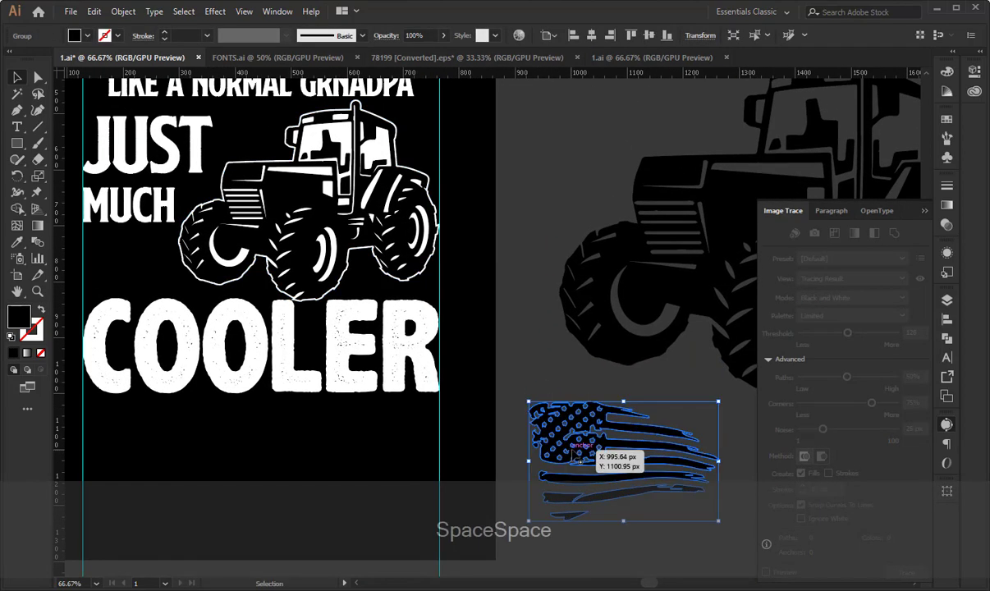
{"action": "left_click_drag", "start_coordinate": [584, 459], "coordinate": [247, 185]}
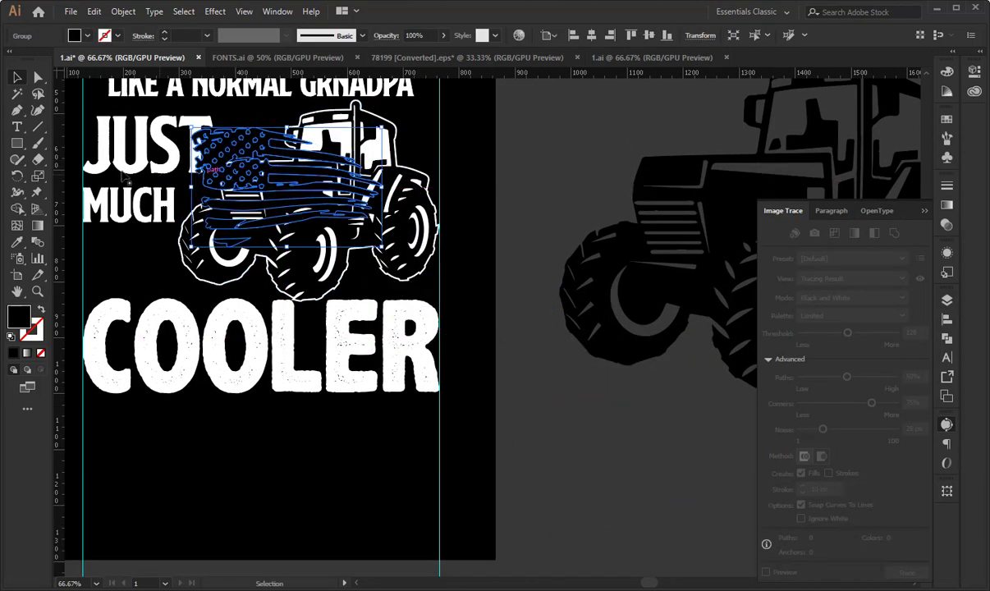
{"action": "left_click", "coordinate": [131, 168]}
{"action": "left_click_drag", "start_coordinate": [124, 203], "coordinate": [634, 471]}
- Recolor the flag white by sampling the COOLER headline with the Eyedropper
{"action": "left_click", "coordinate": [18, 242]}
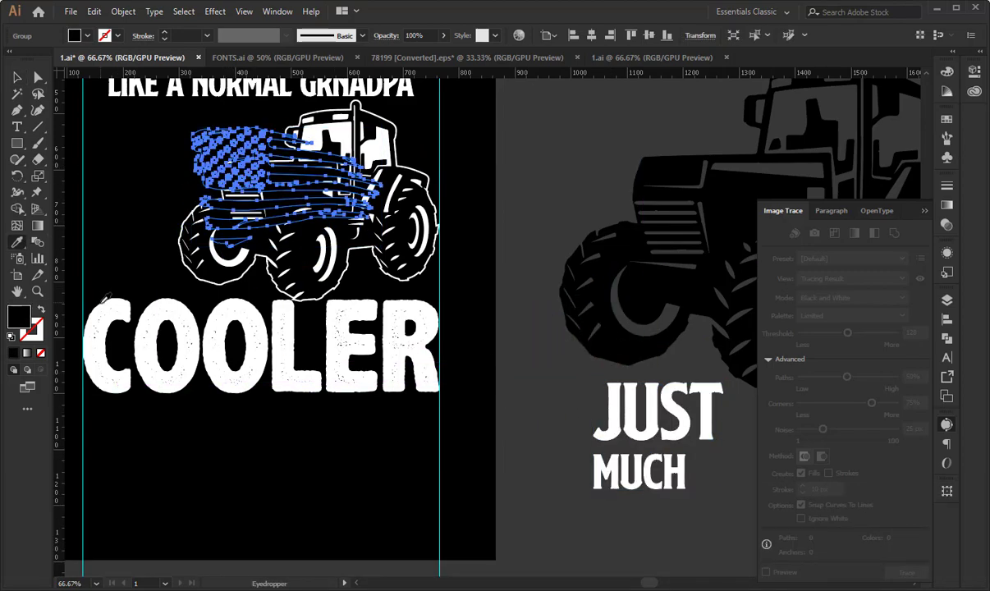
{"action": "left_click", "coordinate": [98, 340]}
{"action": "left_click", "coordinate": [16, 78]}
{"action": "left_click", "coordinate": [123, 150]}
- Move the white flag to the left of the tractor so its stripes overlap the hood
{"action": "key", "text": "space"}
{"action": "left_click_drag", "start_coordinate": [134, 161], "coordinate": [263, 233]}
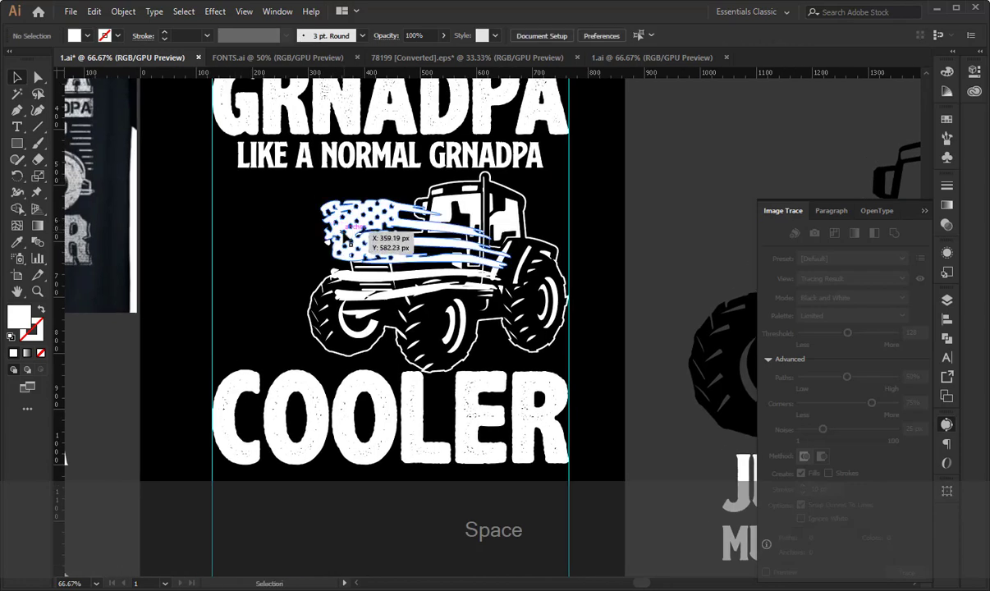
{"action": "left_click_drag", "start_coordinate": [340, 228], "coordinate": [249, 215]}
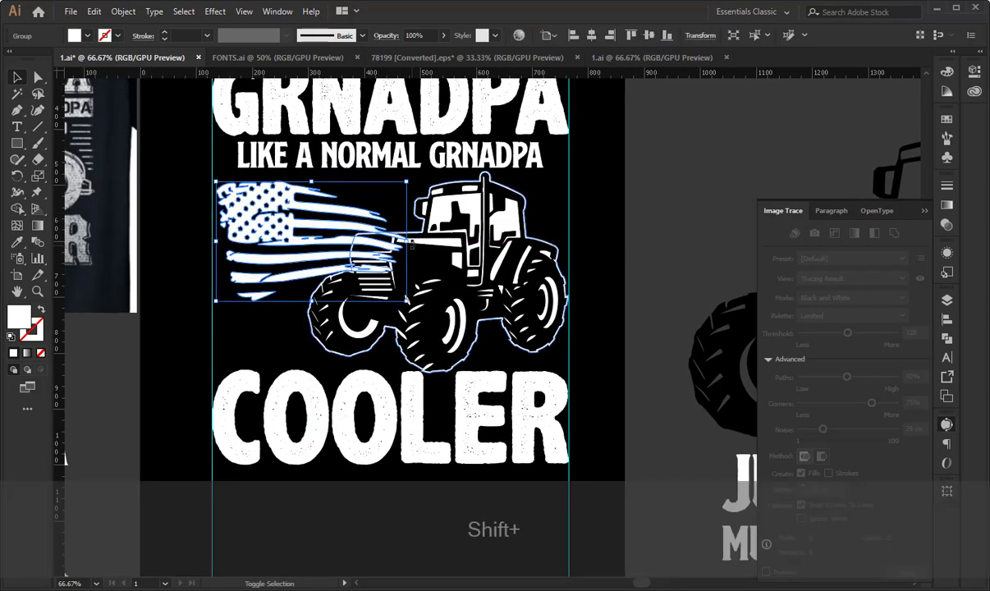
- Enlarge the white flag proportionally so it spans from the left guide across the tractor to its rear wheel
{"action": "left_click_drag", "start_coordinate": [406, 241], "coordinate": [497, 257]}
{"action": "left_click_drag", "start_coordinate": [319, 219], "coordinate": [318, 247]}
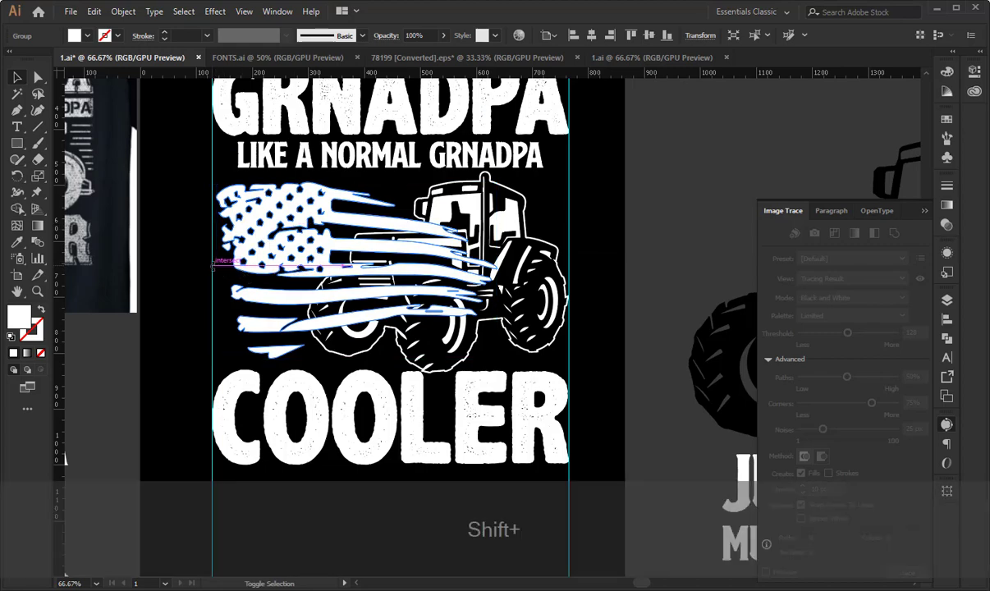
{"action": "left_click_drag", "start_coordinate": [215, 273], "coordinate": [211, 273]}
{"action": "left_click_drag", "start_coordinate": [506, 277], "coordinate": [535, 264]}
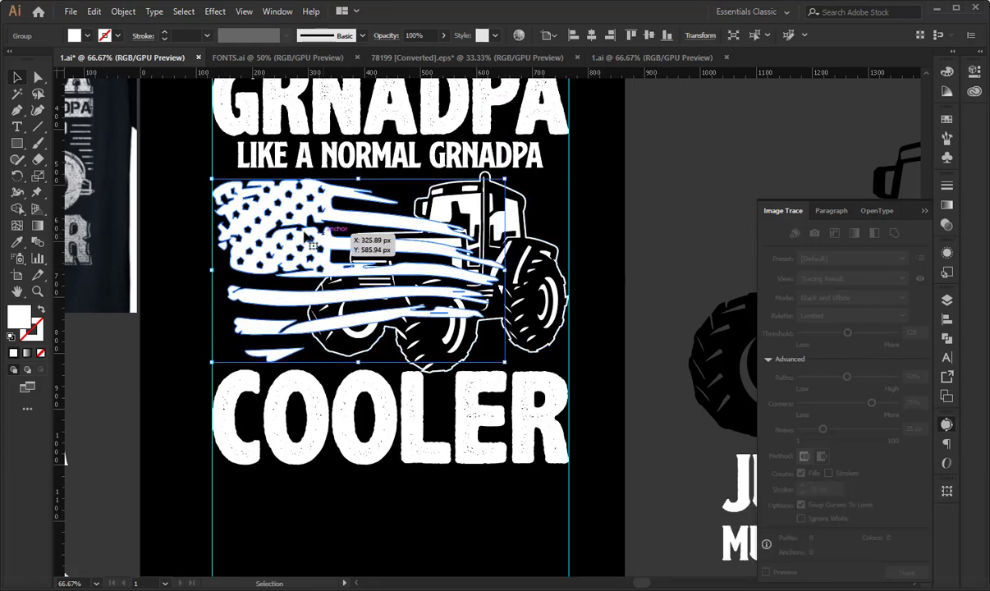
- Move the flag off the artboard, beside the color swatch image and above the dark tractor copy
{"action": "left_click_drag", "start_coordinate": [293, 223], "coordinate": [629, 150]}
{"action": "left_click_drag", "start_coordinate": [667, 156], "coordinate": [688, 150]}
{"action": "key", "text": "space"}
{"action": "left_click_drag", "start_coordinate": [689, 152], "coordinate": [525, 196]}
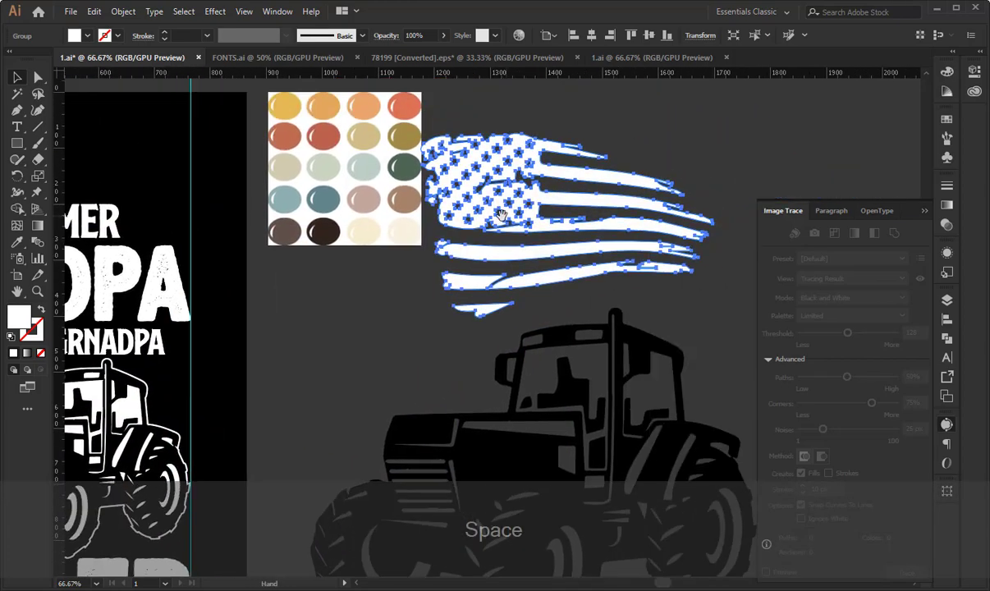
{"action": "left_click_drag", "start_coordinate": [598, 225], "coordinate": [629, 203]}
{"action": "key", "text": "space"}
{"action": "left_click_drag", "start_coordinate": [740, 230], "coordinate": [619, 219]}
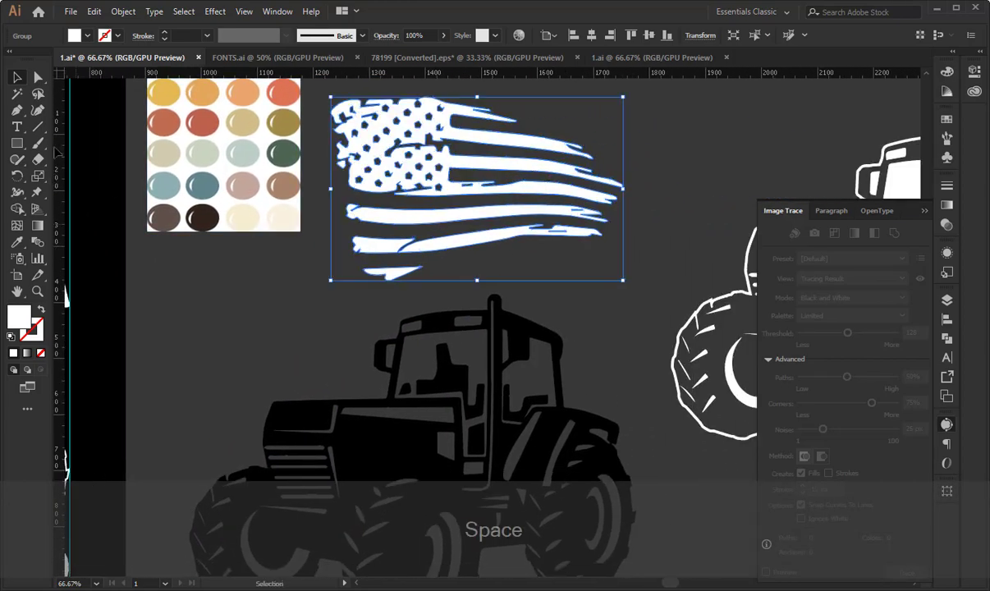
- Lengthen the flag's stripes by shifting only the anchor points of their right ends about 140 px to the right
{"action": "left_click", "coordinate": [38, 77]}
{"action": "left_click_drag", "start_coordinate": [556, 255], "coordinate": [521, 259]}
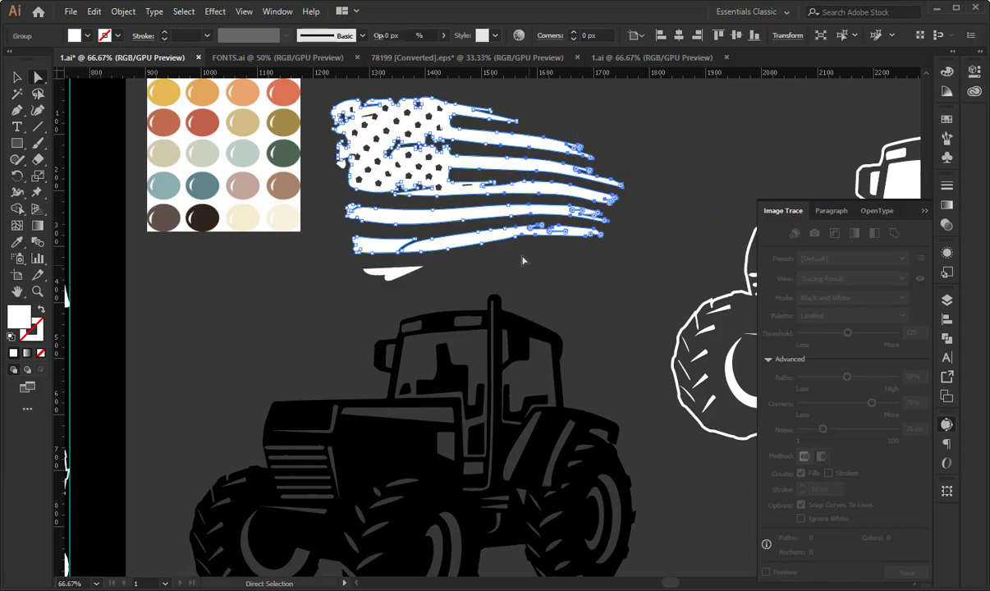
{"action": "key", "text": "shift+Right"}
{"action": "key", "text": "shift+Right"}
{"action": "key", "text": "shift+Right"}
{"action": "key", "text": "shift+Right"}
{"action": "key", "text": "shift+Right"}
{"action": "key", "text": "shift+Right"}
{"action": "key", "text": "shift+Right"}
{"action": "key", "text": "shift+Right"}
{"action": "key", "text": "shift+Right"}
{"action": "key", "text": "shift+Right"}
{"action": "key", "text": "shift+Right"}
{"action": "key", "text": "shift+Right"}
{"action": "key", "text": "shift+Right"}
{"action": "key", "text": "shift+Right"}
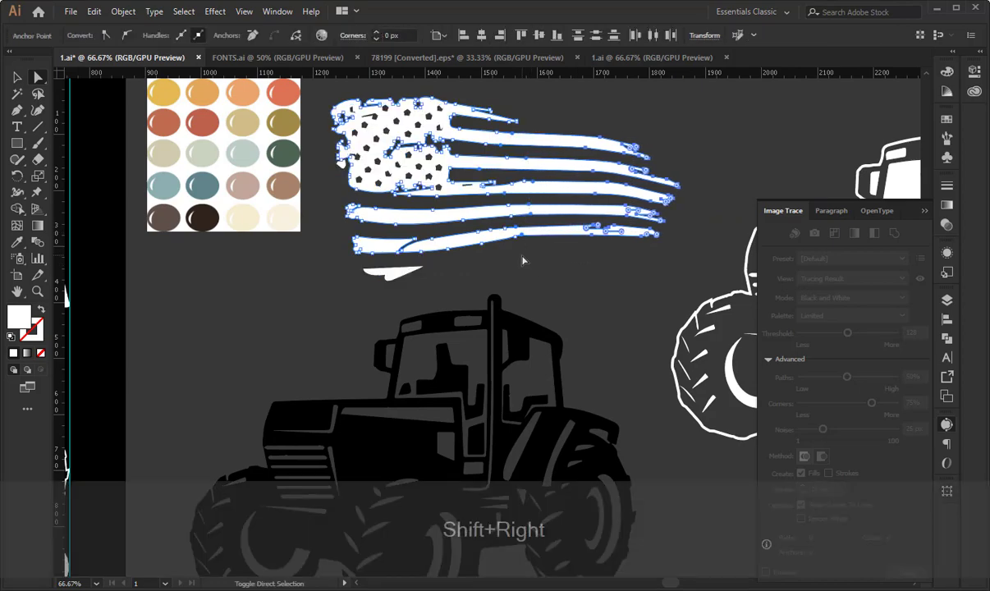
{"action": "left_click", "coordinate": [17, 78]}
{"action": "left_click", "coordinate": [278, 361]}
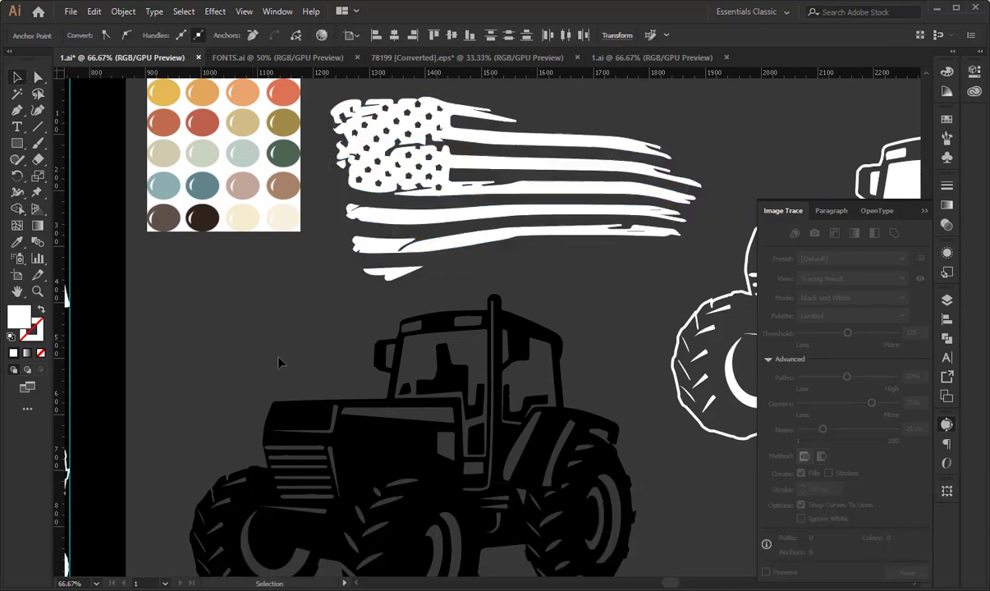
- Copy the lengthened flag onto the artboard over the tractor and center it horizontally and vertically
{"action": "key", "text": "space"}
{"action": "left_click_drag", "start_coordinate": [386, 306], "coordinate": [547, 210]}
{"action": "left_click_drag", "start_coordinate": [611, 151], "coordinate": [166, 386]}
{"action": "key", "text": "space"}
{"action": "left_click_drag", "start_coordinate": [301, 353], "coordinate": [456, 283]}
{"action": "left_click", "coordinate": [592, 38]}
{"action": "left_click", "coordinate": [654, 37]}
{"action": "left_click", "coordinate": [479, 189]}
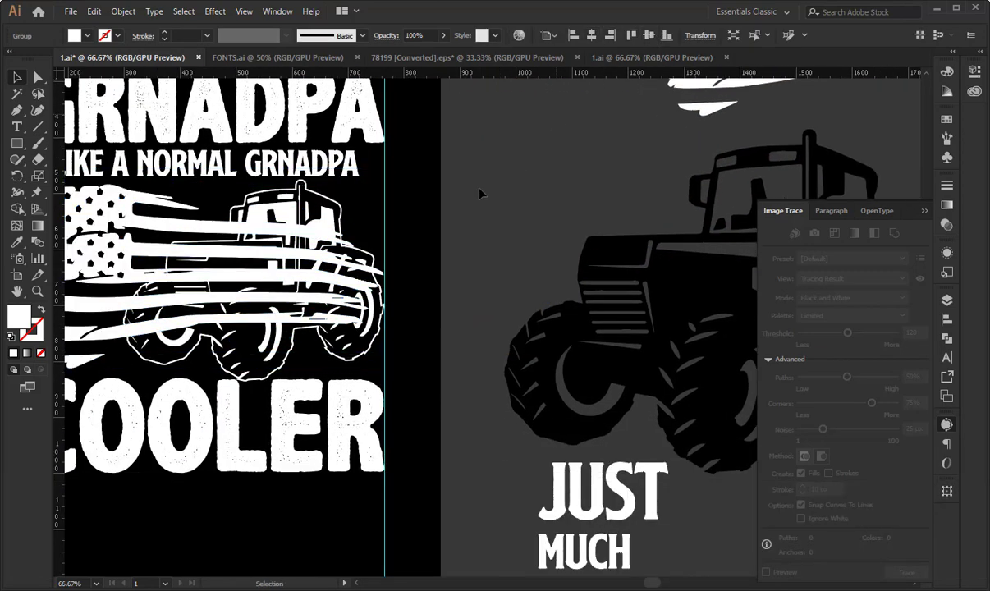
- Scale the artboard's flag down proportionally so it fits exactly between the two vertical guides
{"action": "key", "text": "space"}
{"action": "left_click_drag", "start_coordinate": [432, 195], "coordinate": [558, 157]}
{"action": "left_click", "coordinate": [167, 234]}
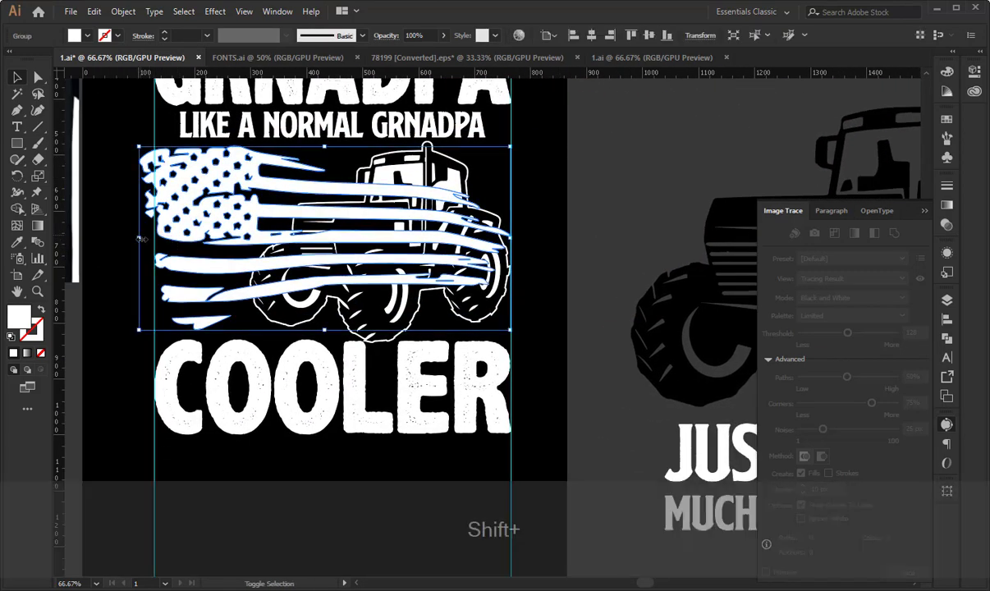
{"action": "left_click_drag", "start_coordinate": [139, 237], "coordinate": [154, 238]}
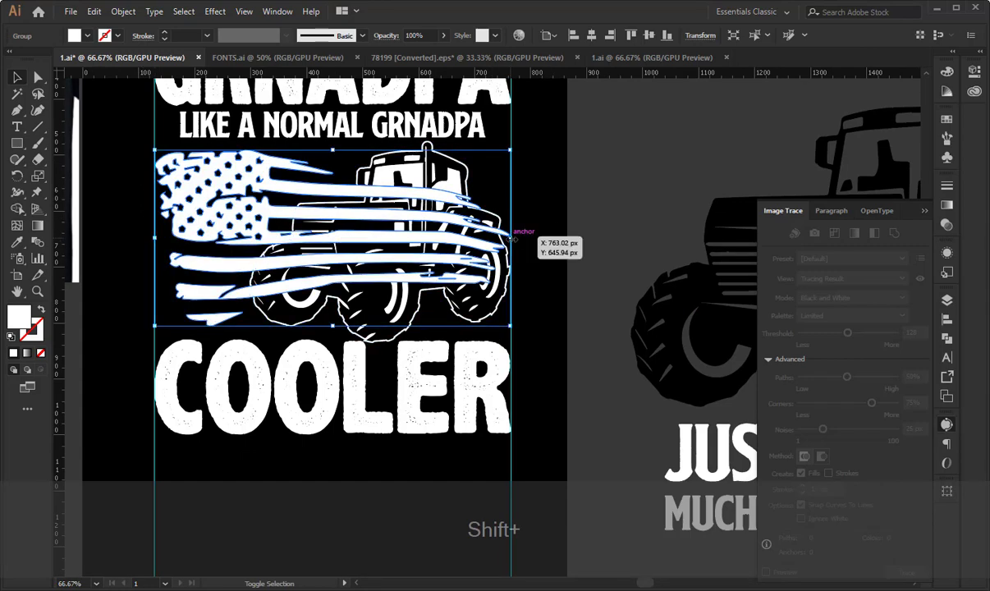
{"action": "left_click", "coordinate": [558, 222]}
{"action": "key", "text": "space"}
{"action": "left_click_drag", "start_coordinate": [557, 222], "coordinate": [554, 211]}
- Bring the white tractor in front of the flag by cutting it and pasting it in place
{"action": "left_click", "coordinate": [469, 188]}
{"action": "key", "text": "ctrl+x"}
{"action": "key", "text": "ctrl+f"}
{"action": "key", "text": "space"}
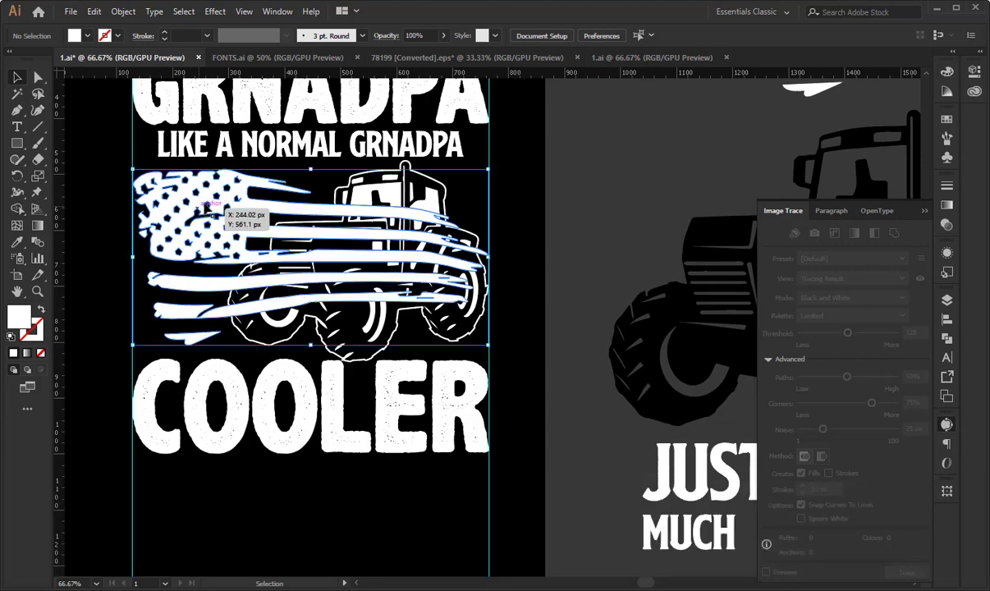
- Align the tops of the flag and the tractor, and nudge both slightly down
{"action": "left_click", "coordinate": [210, 204], "text": "shift"}
{"action": "key", "text": "shift+Up"}
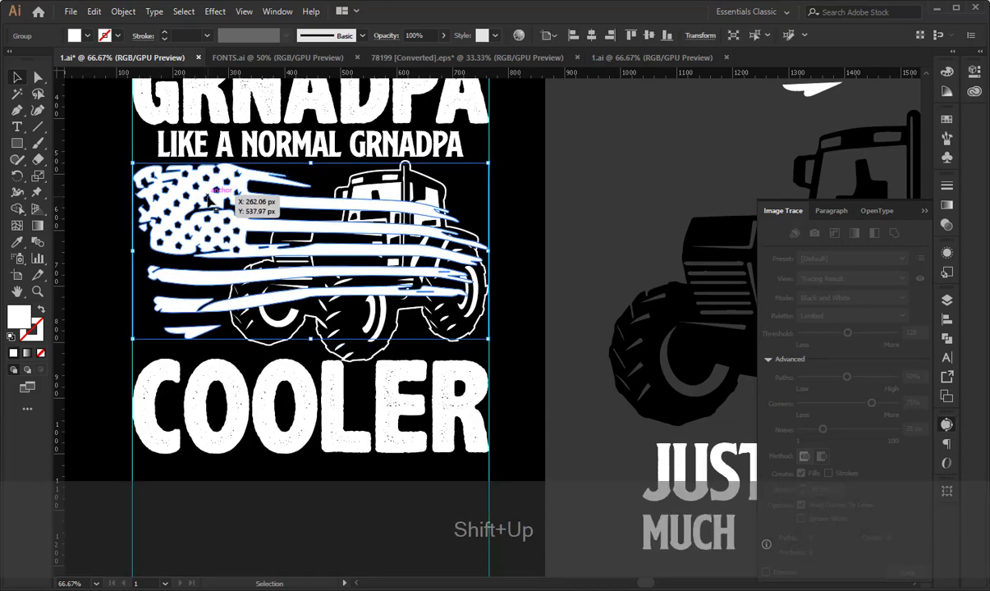
{"action": "left_click", "coordinate": [402, 187], "text": "shift"}
{"action": "left_click", "coordinate": [401, 188]}
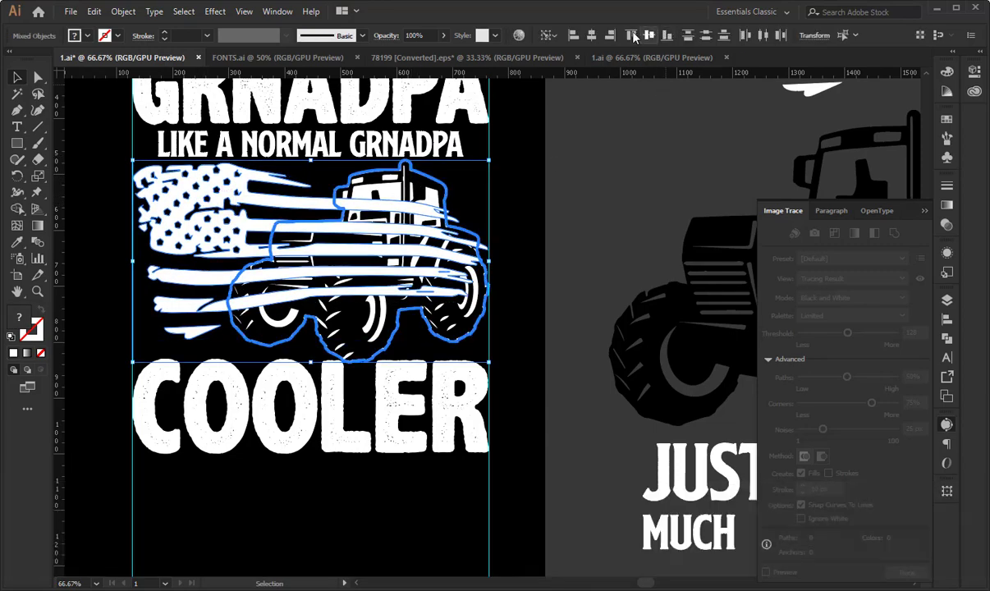
{"action": "left_click", "coordinate": [629, 36]}
{"action": "key", "text": "Down"}
{"action": "key", "text": "Down"}
{"action": "key", "text": "Down"}
{"action": "key", "text": "Down"}
{"action": "key", "text": "Down"}
{"action": "key", "text": "Down"}
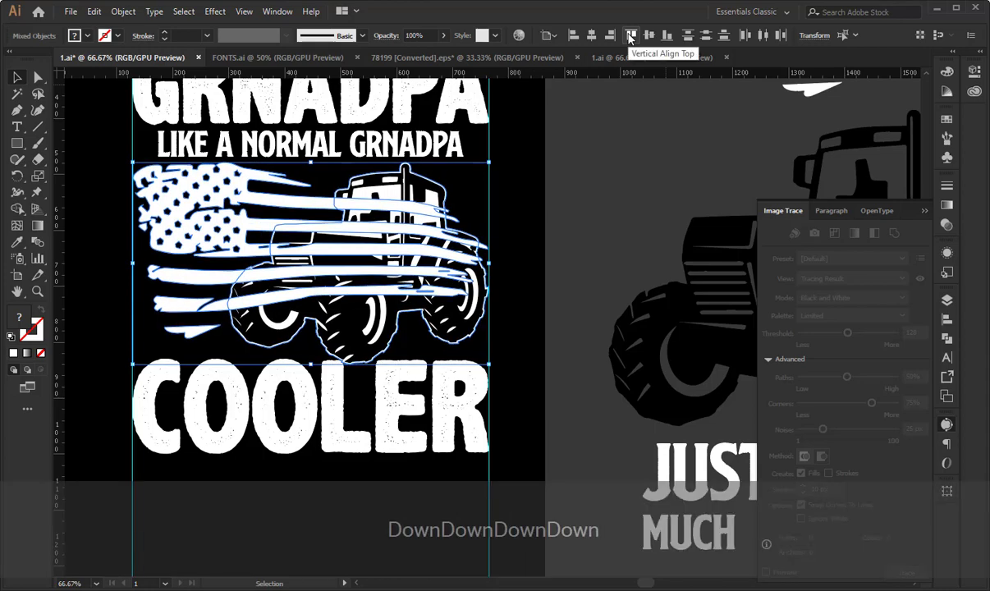
{"action": "left_click", "coordinate": [617, 165]}
{"action": "key", "text": "space"}
{"action": "left_click_drag", "start_coordinate": [601, 225], "coordinate": [611, 204]}
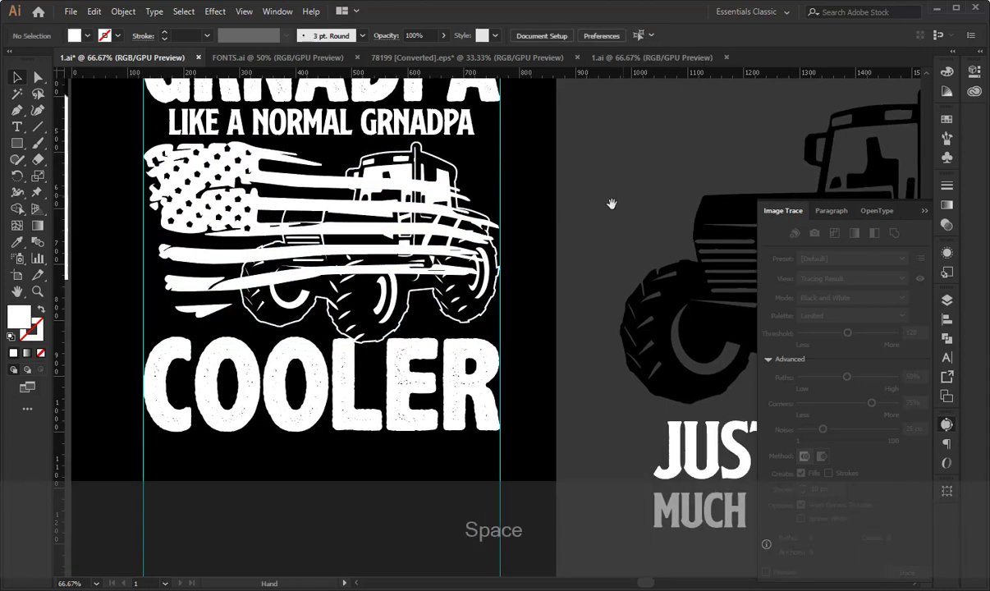
- Offset the tractor's outline path by 5 px with Miter joins and a miter limit of 4, and cut the resulting silhouette
{"action": "left_click", "coordinate": [420, 172]}
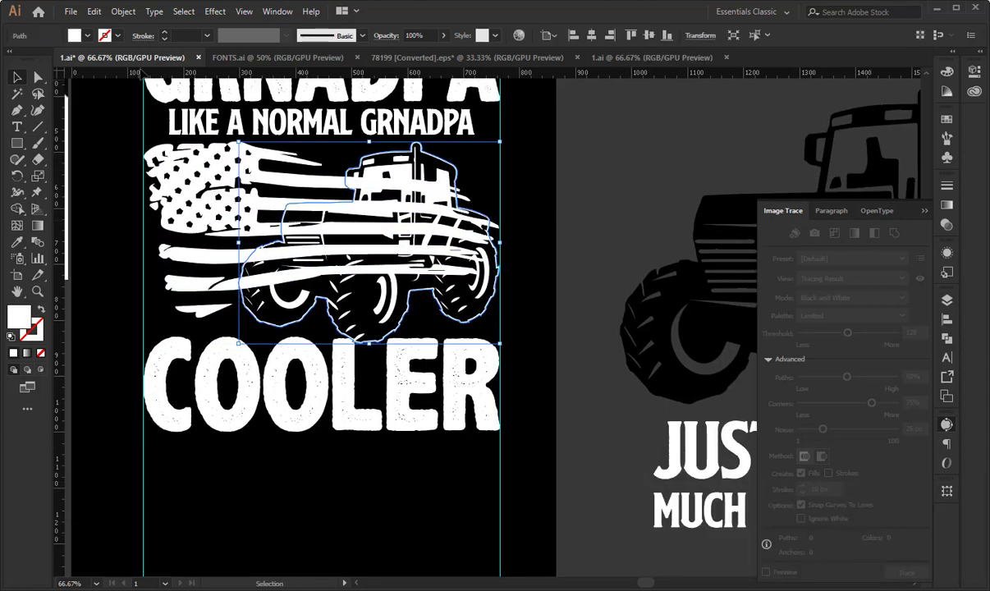
{"action": "left_click", "coordinate": [115, 11]}
{"action": "mouse_move", "coordinate": [161, 325]}
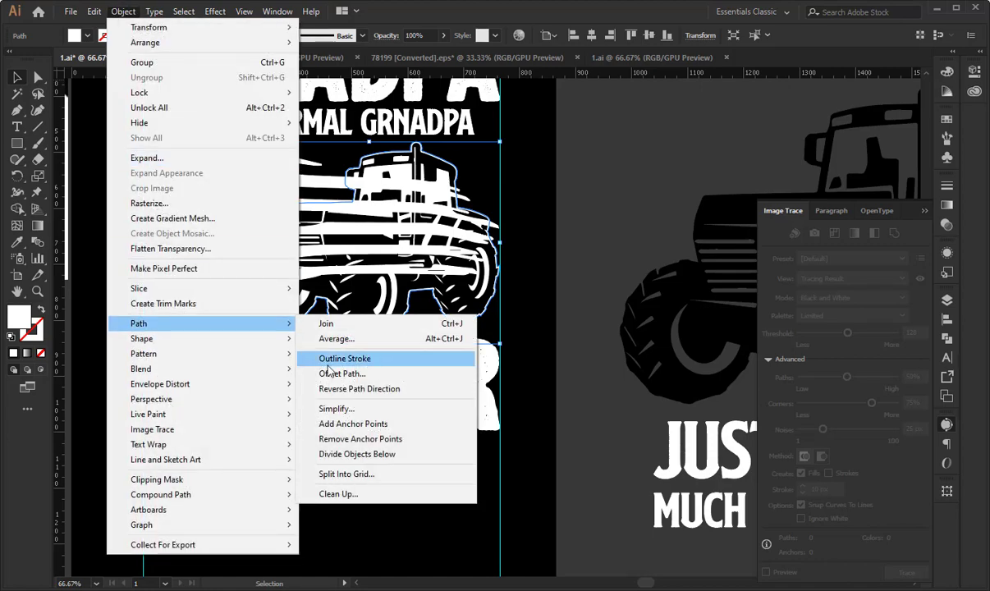
{"action": "left_click", "coordinate": [353, 375]}
{"action": "left_click", "coordinate": [569, 269]}
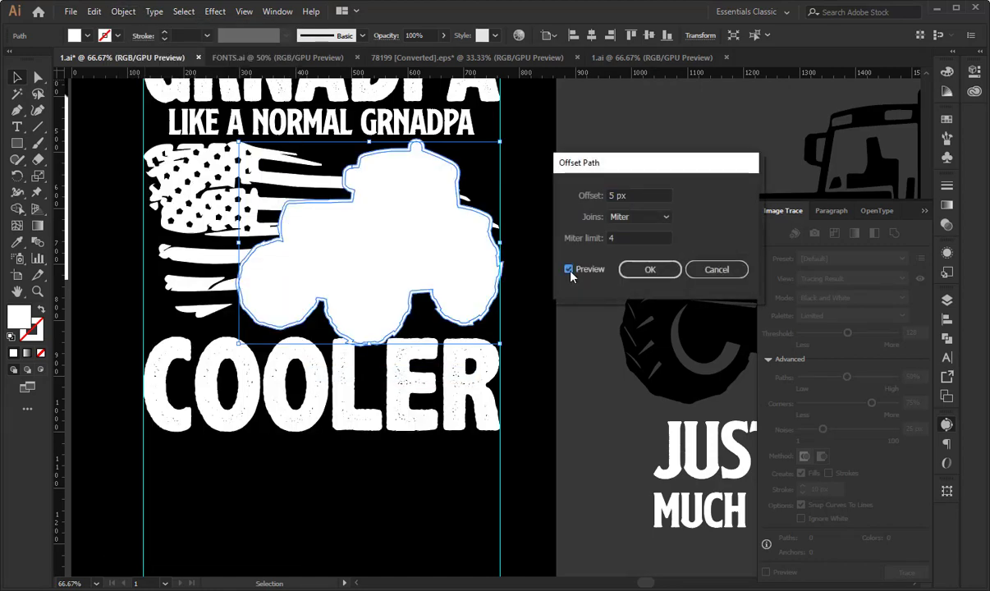
{"action": "left_click", "coordinate": [645, 271]}
{"action": "key", "text": "ctrl+x"}
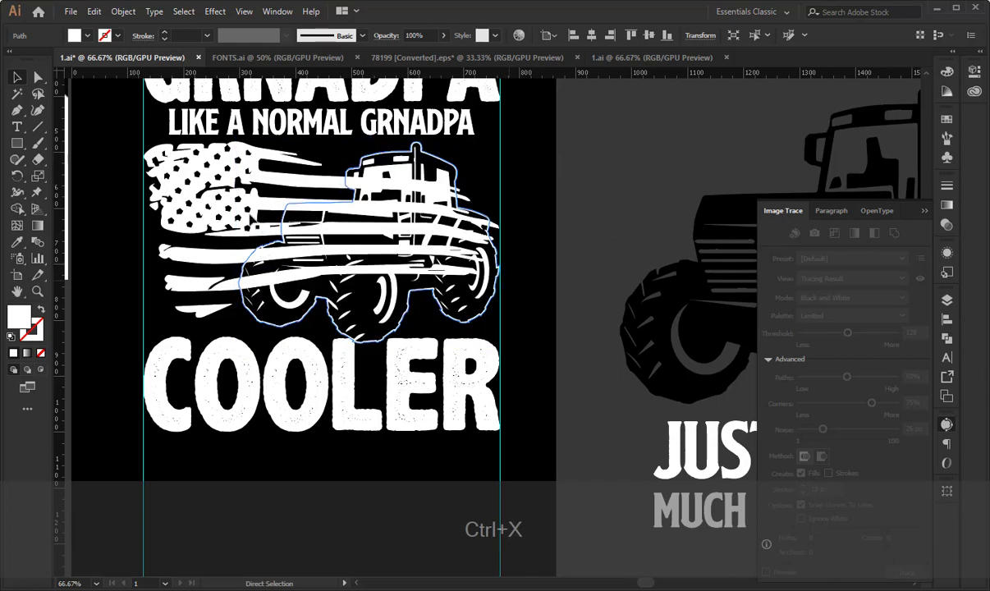
- Add an opacity mask to the flag with Clip turned off
{"action": "left_click", "coordinate": [254, 209]}
{"action": "left_click", "coordinate": [947, 224]}
{"action": "double_click", "coordinate": [855, 238]}
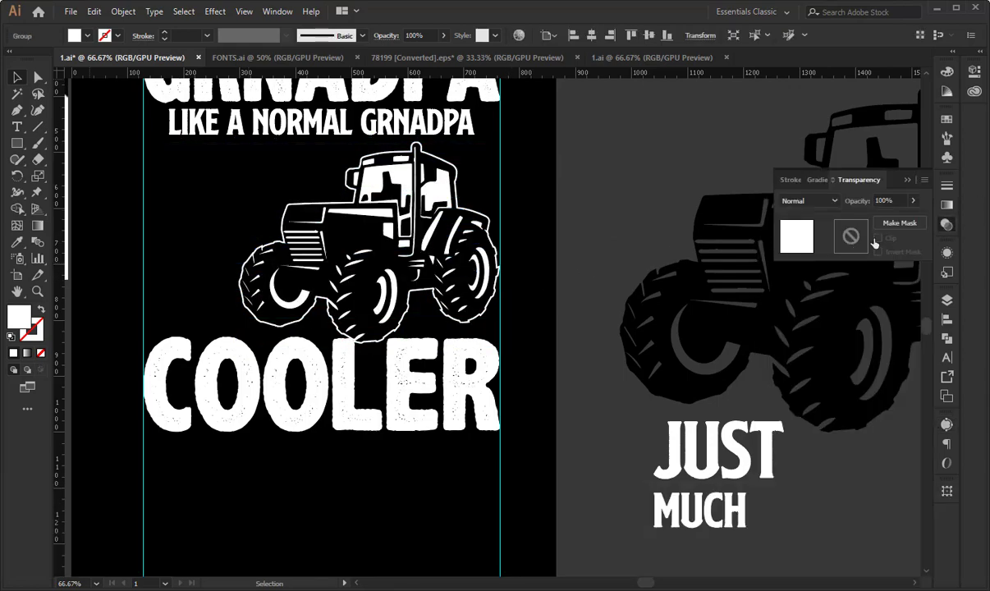
{"action": "left_click", "coordinate": [875, 239]}
- Paste the tractor silhouette in place into the flag's opacity mask, fill it with black sampled from the artboard, and return to the artwork
{"action": "key", "text": "ctrl+f"}
{"action": "left_click", "coordinate": [17, 242]}
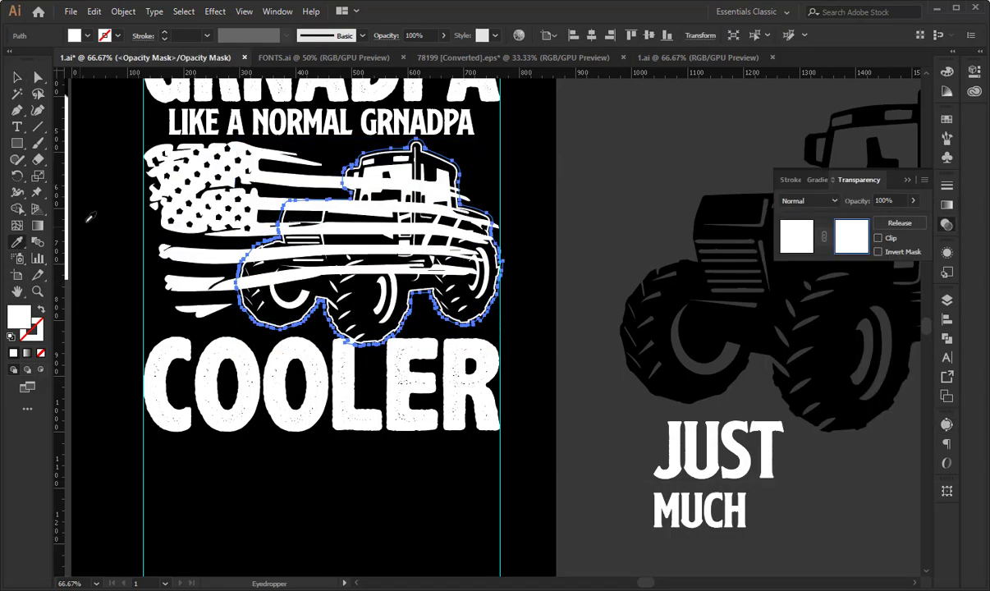
{"action": "left_click", "coordinate": [97, 217]}
{"action": "left_click", "coordinate": [791, 238]}
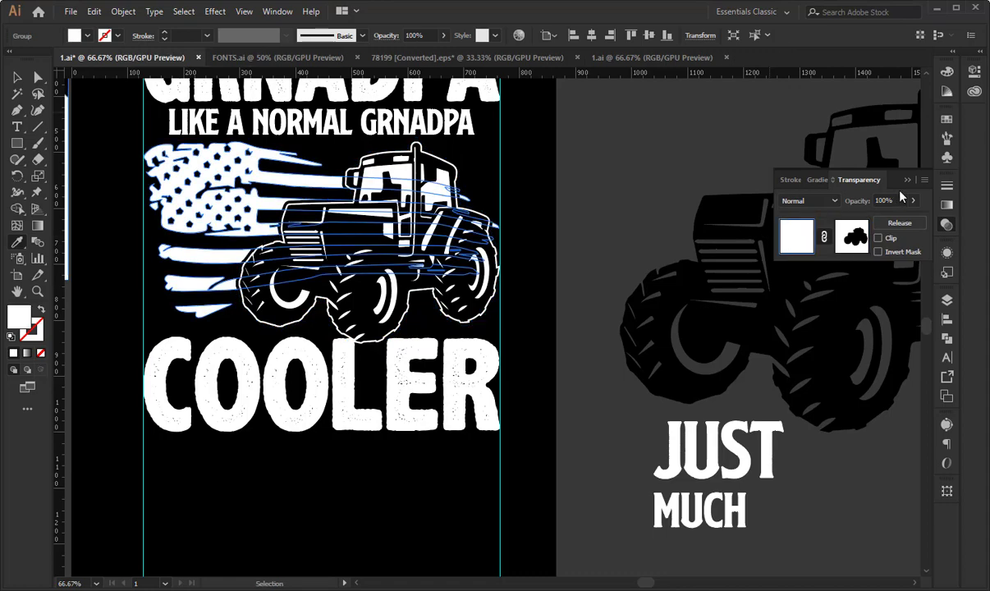
{"action": "left_click", "coordinate": [907, 180]}
{"action": "left_click", "coordinate": [17, 77]}
{"action": "left_click", "coordinate": [624, 147]}
- Examine the whole design and the flag's cut-out edge around the tractor up close
{"action": "key", "text": "space"}
{"action": "mouse_move", "coordinate": [627, 179]}
{"action": "left_mouse_down"}
{"action": "mouse_move", "coordinate": [625, 168]}
{"action": "mouse_move", "coordinate": [631, 191]}
{"action": "left_mouse_up"}
{"action": "key", "text": "ctrl+minus"}
{"action": "left_click_drag", "start_coordinate": [548, 191], "coordinate": [546, 215]}
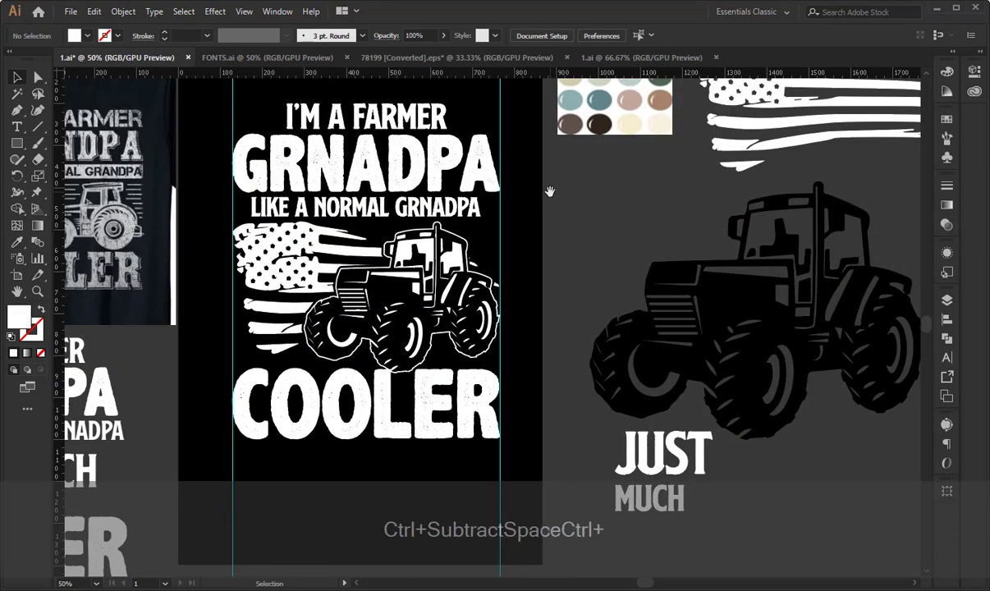
{"action": "key", "text": "ctrl+plus"}
{"action": "left_click_drag", "start_coordinate": [518, 181], "coordinate": [518, 232]}
{"action": "left_click_drag", "start_coordinate": [621, 220], "coordinate": [590, 224]}
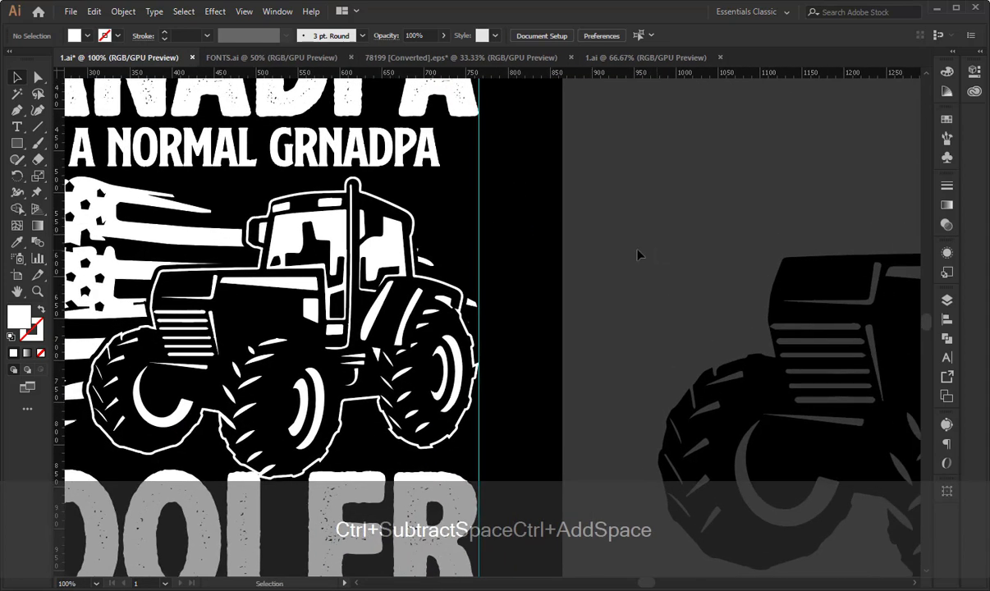
{"action": "key", "text": "space"}
{"action": "left_click_drag", "start_coordinate": [583, 261], "coordinate": [584, 249]}
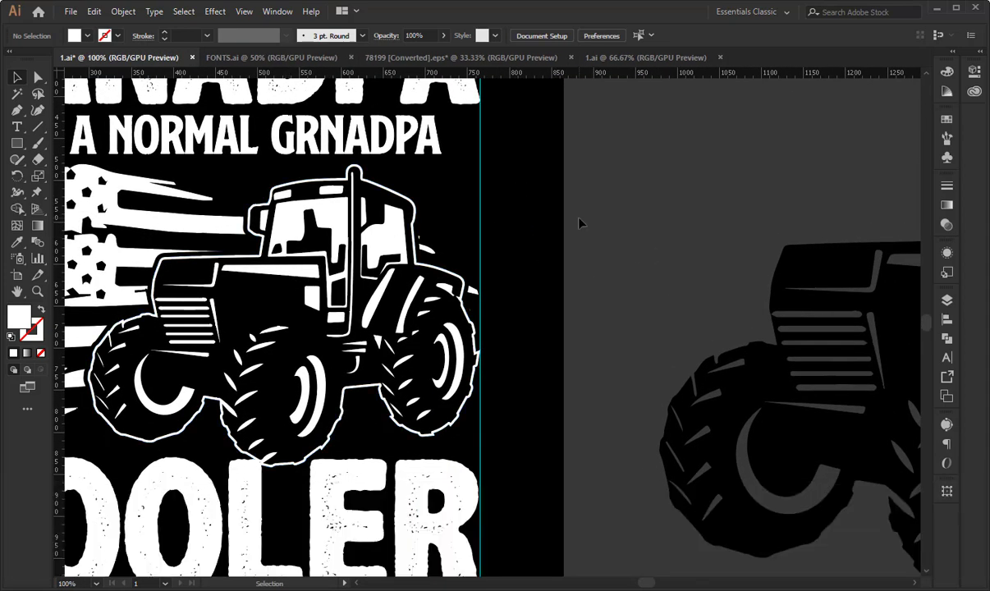
- Group the words JUST and MUCH and position the group over the stars of the artboard's flag
{"action": "key", "text": "ctrl+minus"}
{"action": "left_click_drag", "start_coordinate": [577, 279], "coordinate": [552, 217]}
{"action": "left_click_drag", "start_coordinate": [559, 416], "coordinate": [590, 455]}
{"action": "left_click", "coordinate": [579, 453]}
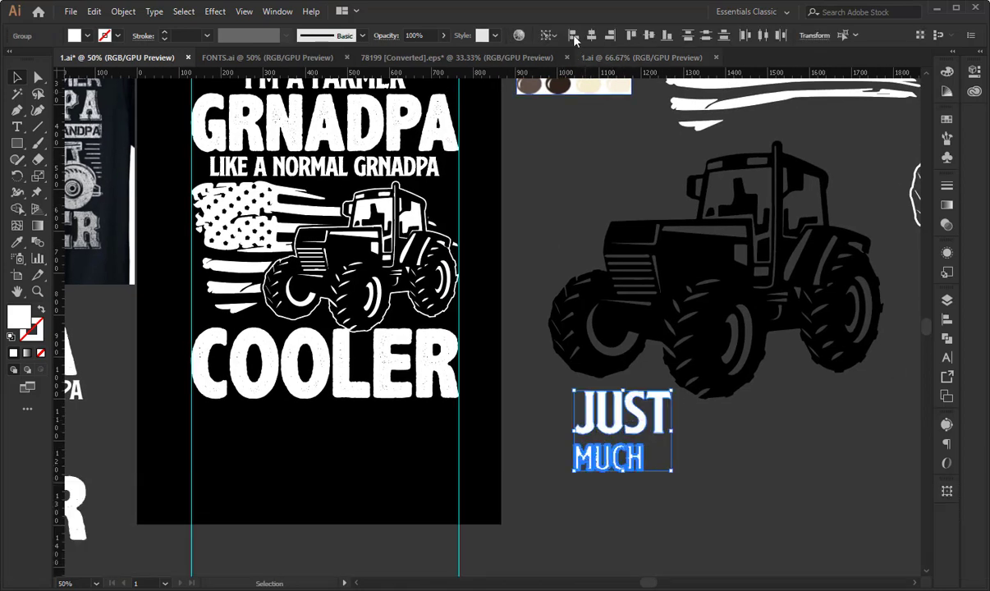
{"action": "key", "text": "ctrl+g"}
{"action": "left_click_drag", "start_coordinate": [619, 416], "coordinate": [261, 220]}
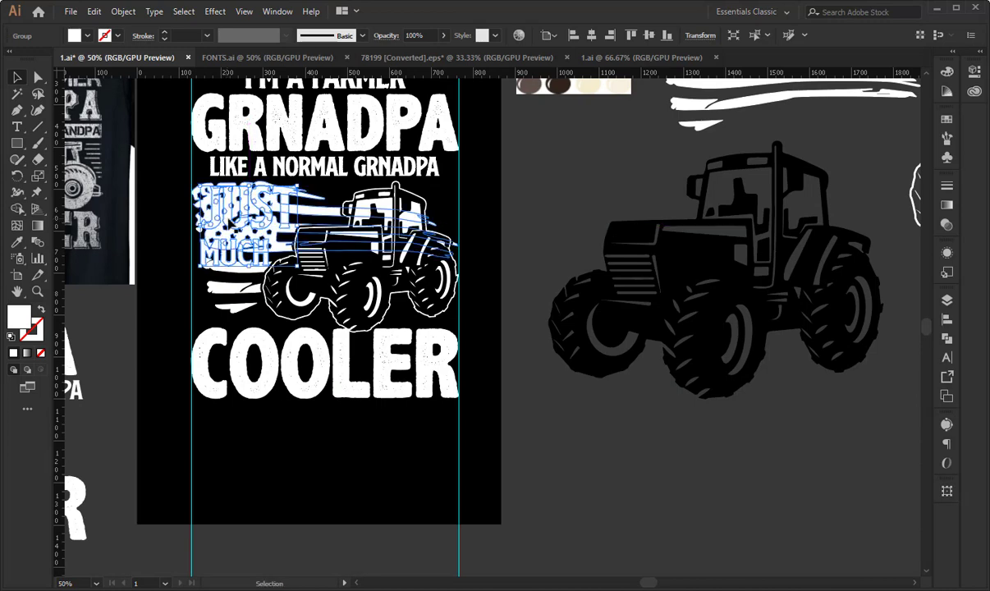
{"action": "key", "text": "shift"}
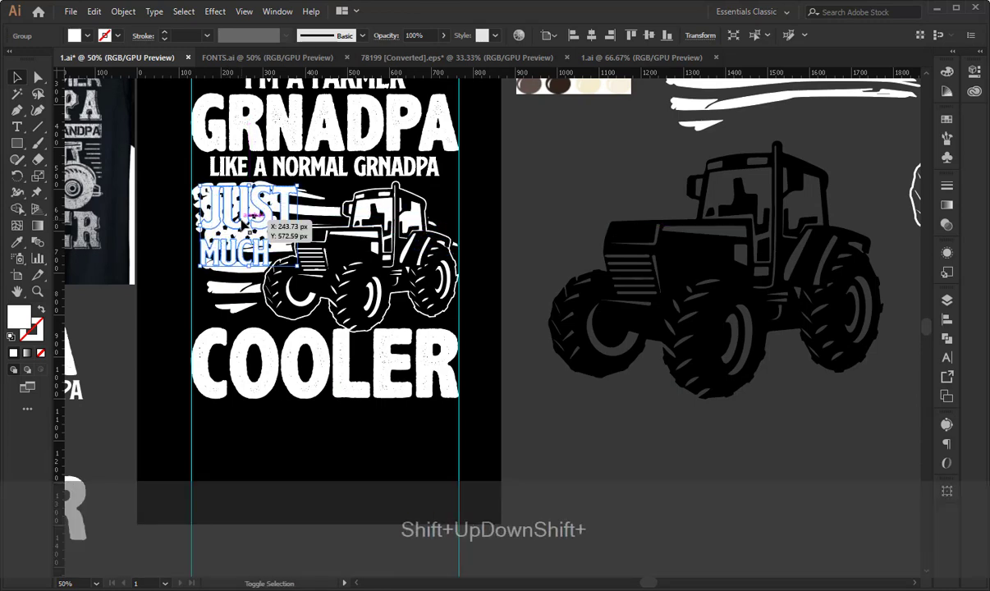
{"action": "left_click", "coordinate": [247, 219], "text": "shift"}
- Offset the JUST MUCH lettering by 5 px with Miter joins and a miter limit of 4, and cut the offset shapes
{"action": "left_click", "coordinate": [125, 11]}
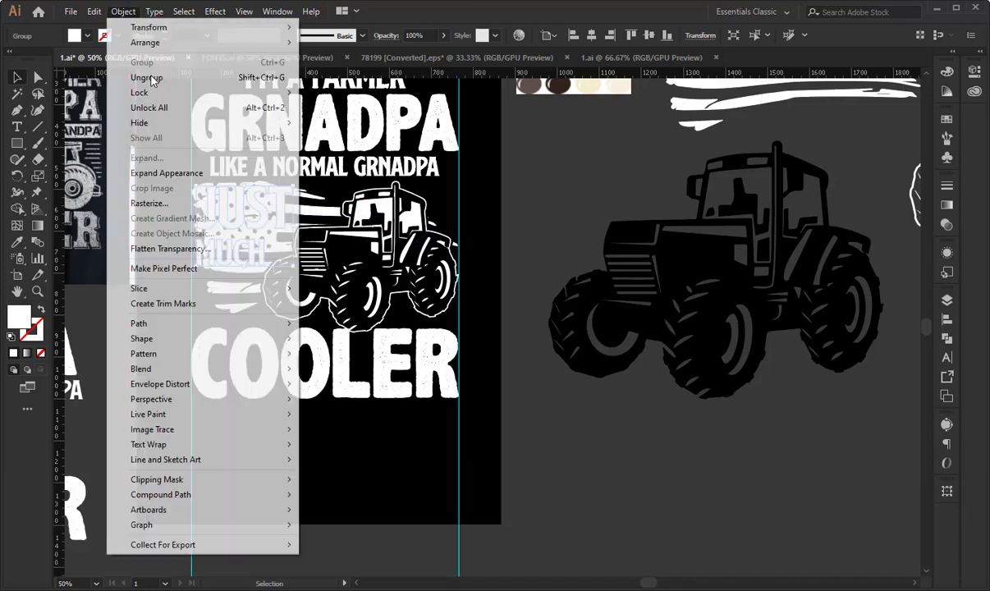
{"action": "mouse_move", "coordinate": [205, 323]}
{"action": "left_click", "coordinate": [367, 377]}
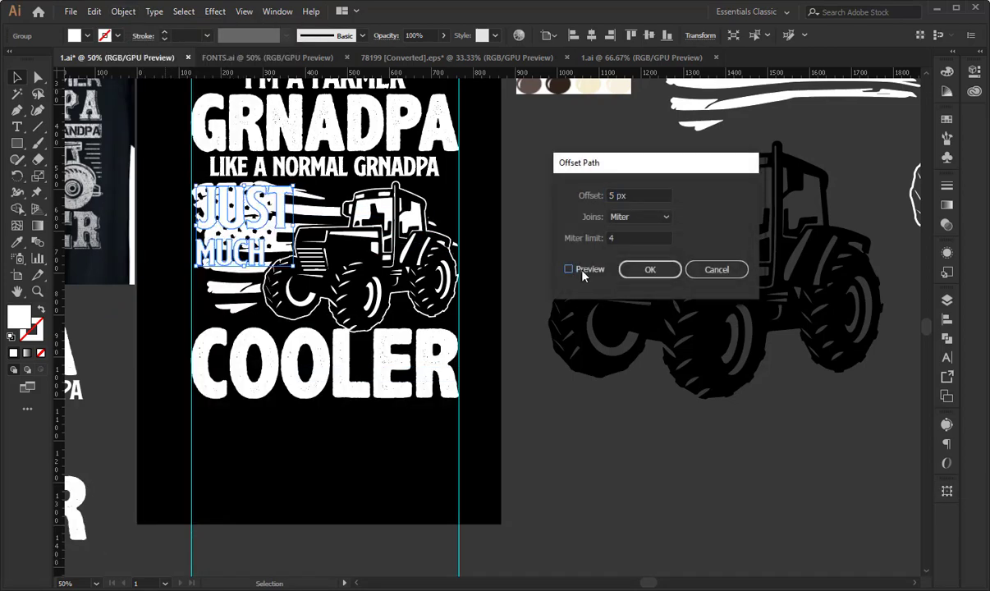
{"action": "left_click", "coordinate": [574, 270]}
{"action": "left_click", "coordinate": [649, 270]}
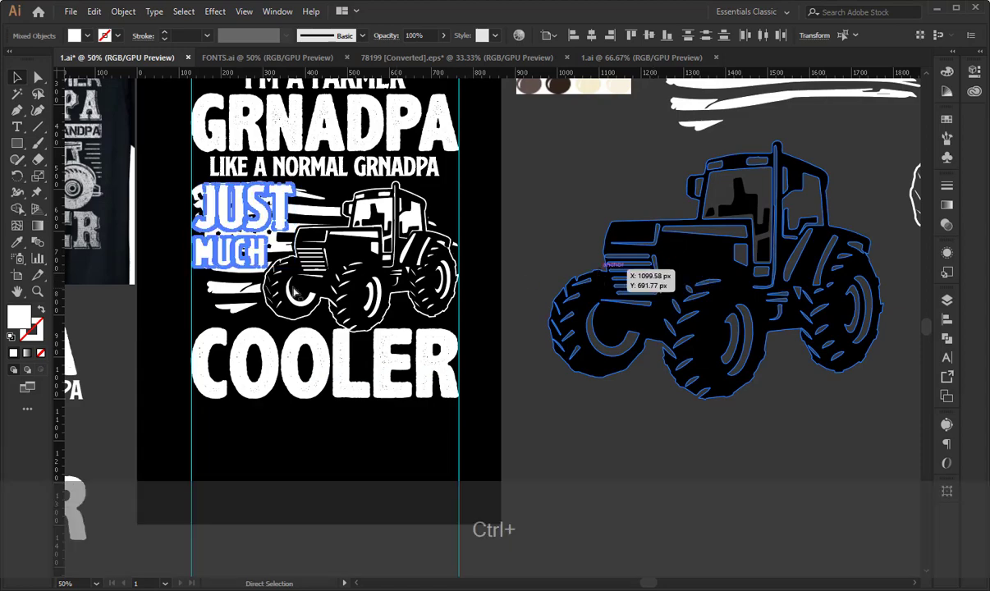
{"action": "key", "text": "ctrl+x"}
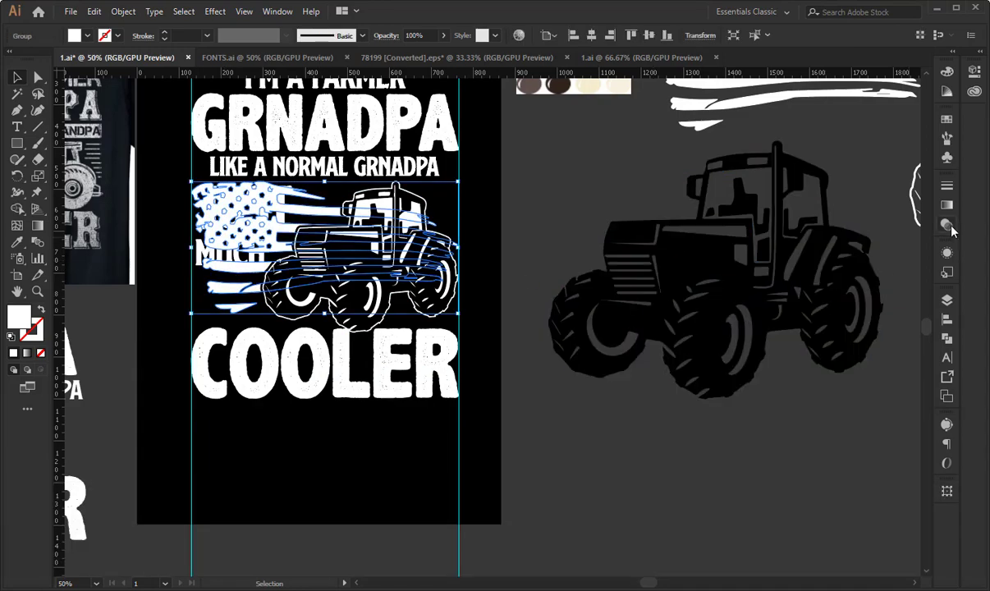
- Paste the offset lettering in place into the flag's opacity mask, fill it black, and return to the artwork
{"action": "left_click", "coordinate": [946, 224]}
{"action": "left_click", "coordinate": [854, 237]}
{"action": "key", "text": "ctrl+f"}
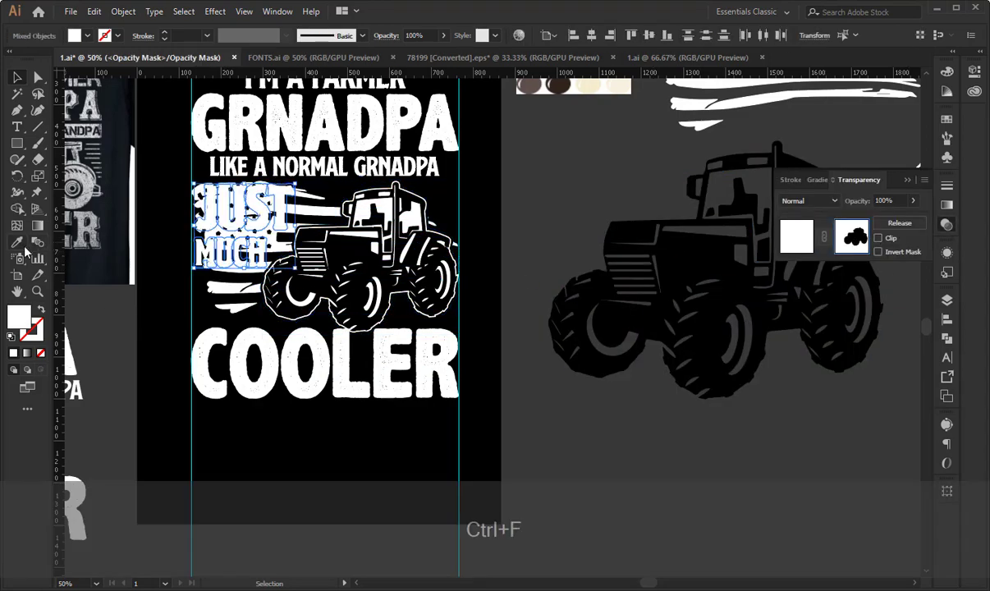
{"action": "left_click", "coordinate": [17, 242]}
{"action": "left_click", "coordinate": [798, 242]}
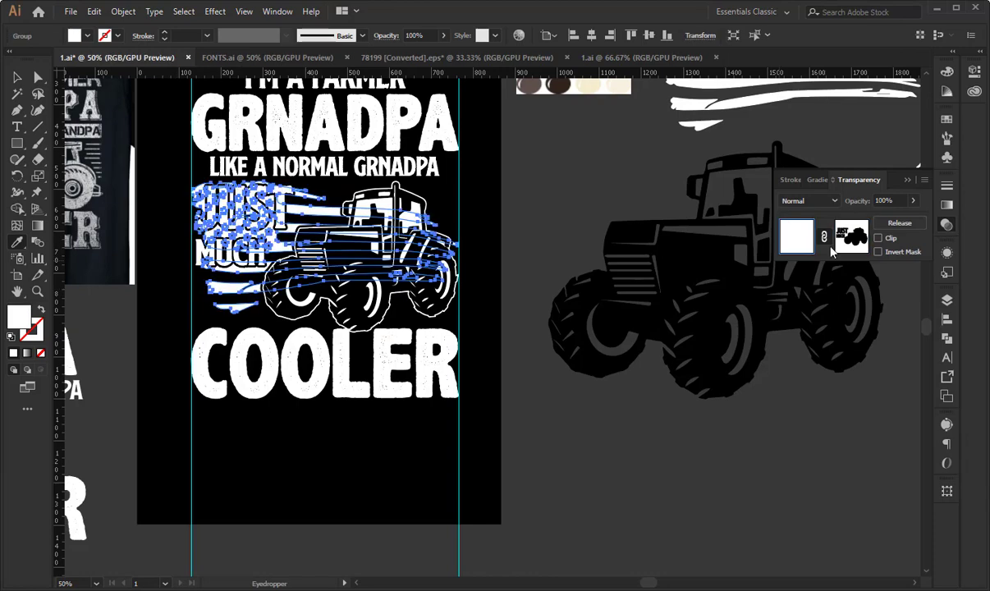
{"action": "left_click", "coordinate": [905, 180]}
{"action": "left_click", "coordinate": [17, 80]}
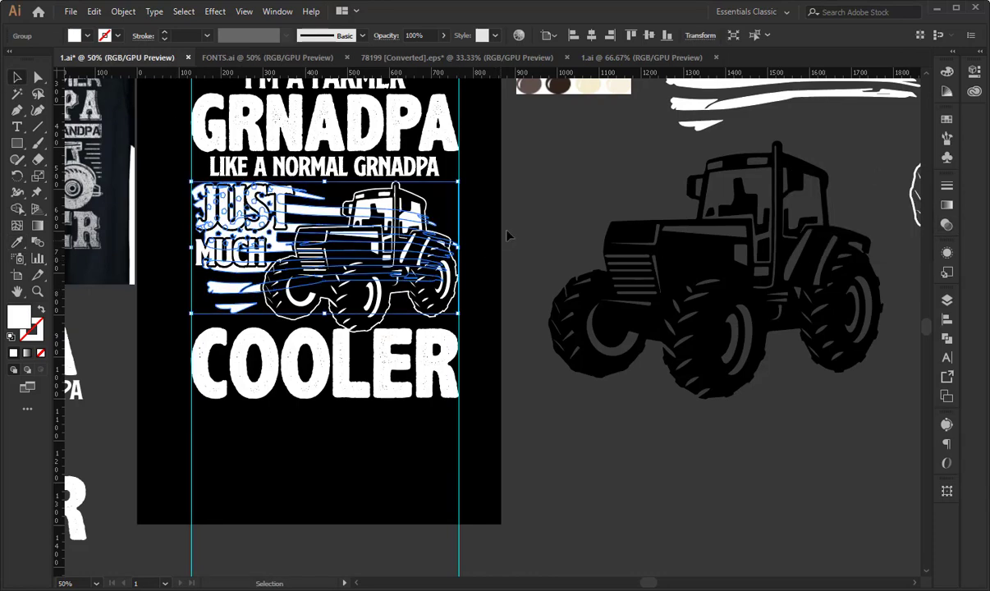
- Offset the JUST MUCH lettering on the artboard by 8 px with Miter joins and cut the offset shapes
{"action": "left_click", "coordinate": [509, 233]}
{"action": "key", "text": "space"}
{"action": "left_click_drag", "start_coordinate": [510, 182], "coordinate": [525, 242]}
{"action": "key", "text": "ctrl+plus"}
{"action": "key", "text": "ctrl+plus"}
{"action": "key", "text": "space"}
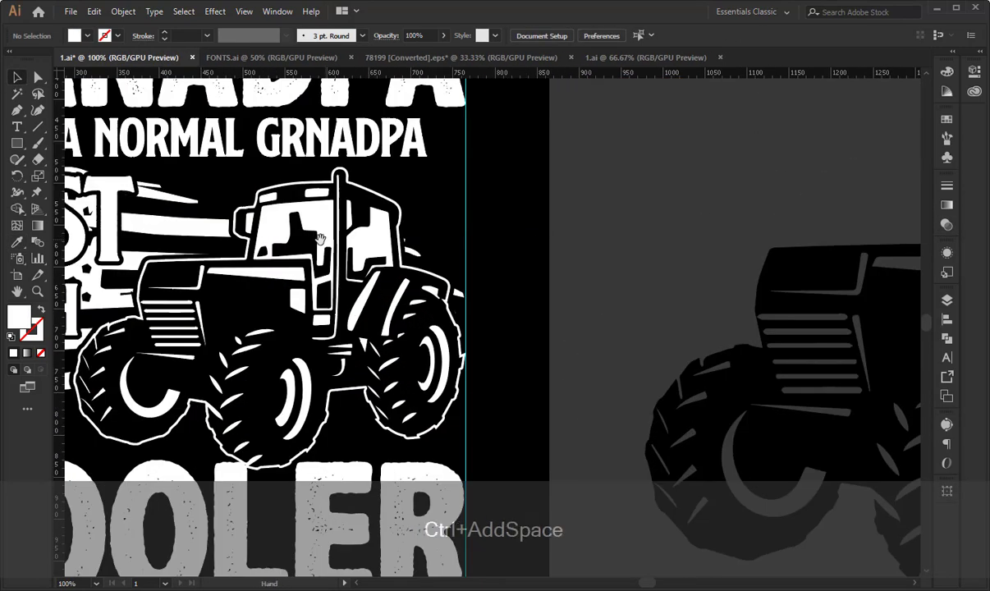
{"action": "left_click_drag", "start_coordinate": [319, 238], "coordinate": [552, 220]}
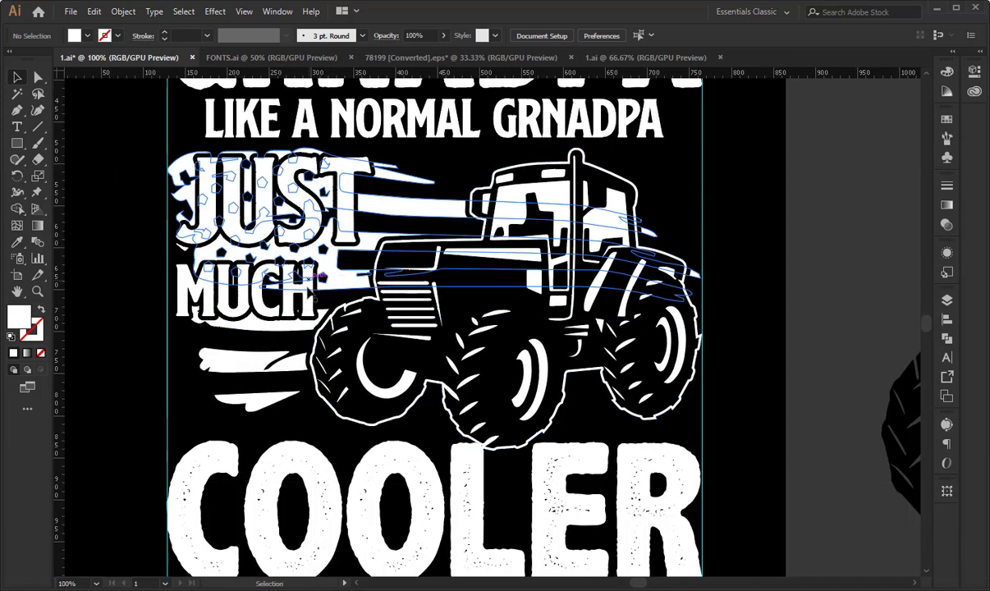
{"action": "left_click", "coordinate": [327, 293]}
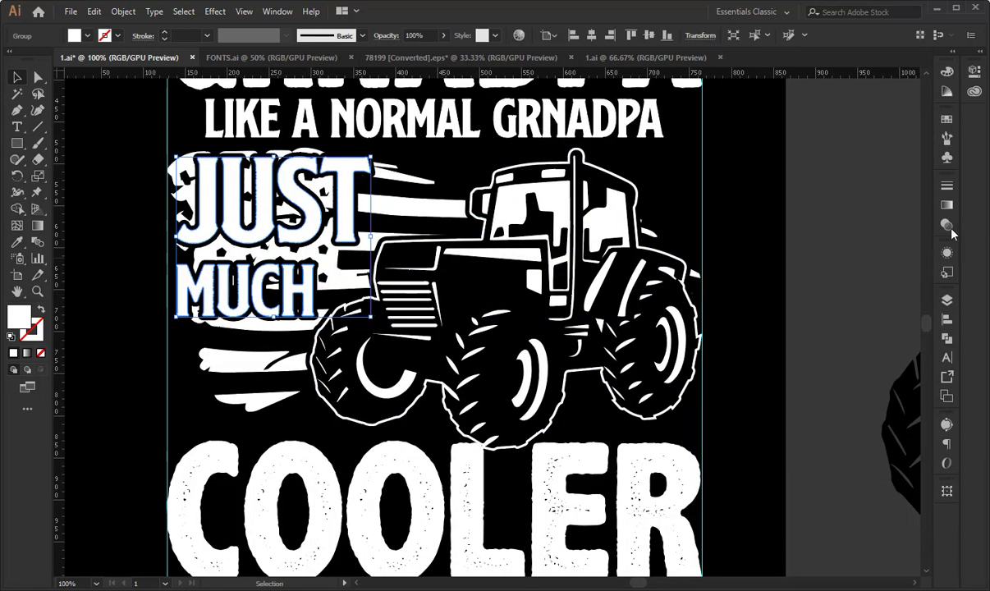
{"action": "left_click", "coordinate": [123, 11]}
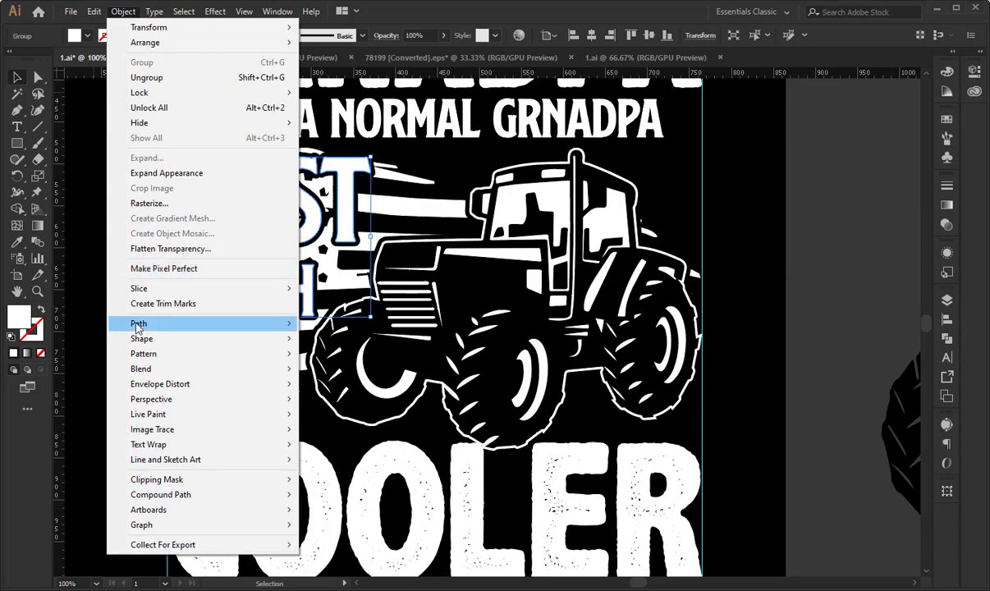
{"action": "mouse_move", "coordinate": [131, 324]}
{"action": "left_click", "coordinate": [343, 374]}
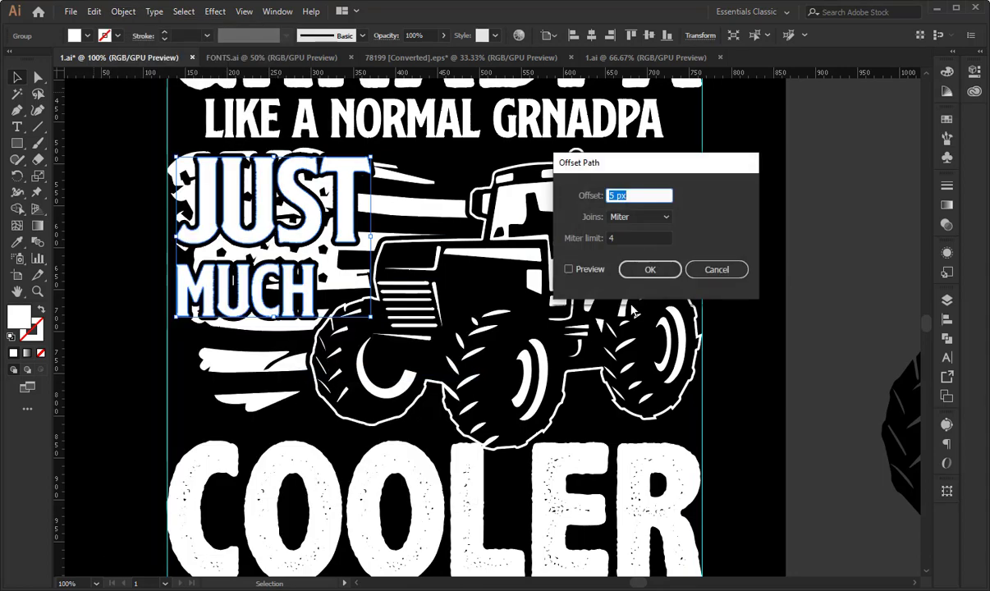
{"action": "key", "text": "Up"}
{"action": "key", "text": "Up"}
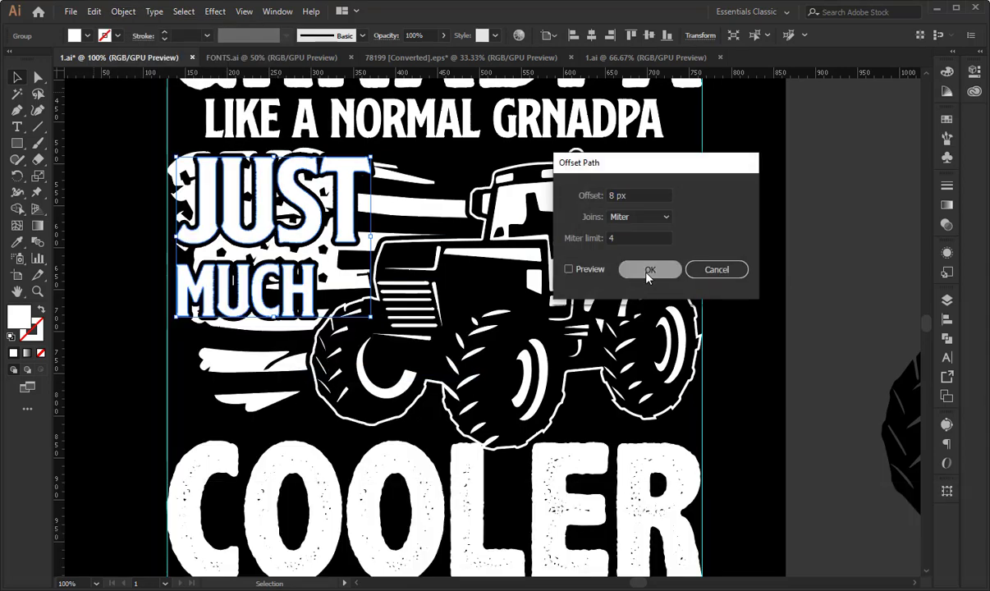
{"action": "left_click", "coordinate": [637, 269]}
{"action": "key", "text": "ctrl+x"}
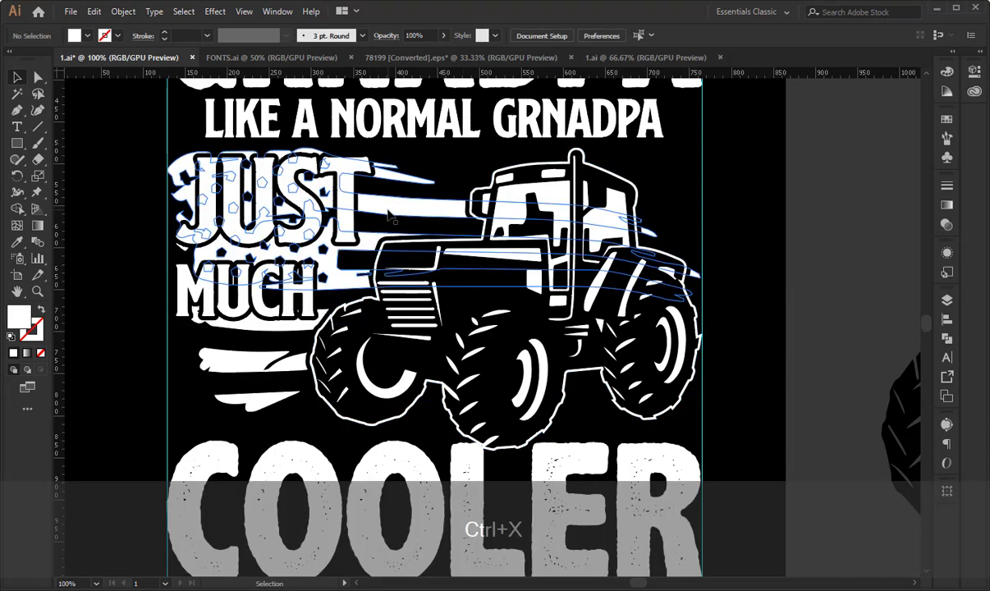
- Paste the 8 px offset shapes in place into the flag's opacity mask, fill them black, and return to the artwork
{"action": "left_click", "coordinate": [366, 244]}
{"action": "left_click", "coordinate": [946, 224]}
{"action": "left_click", "coordinate": [851, 236]}
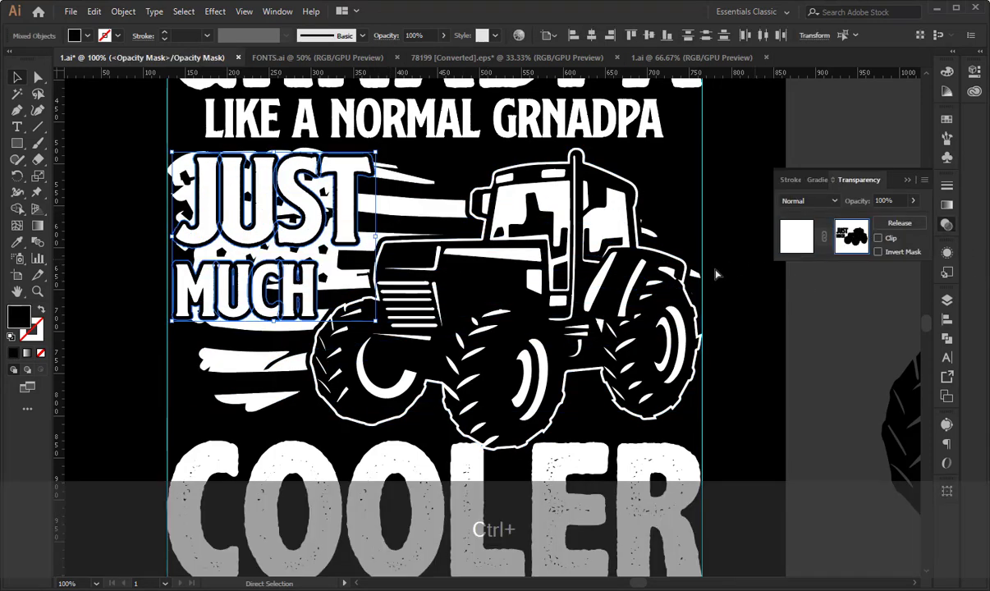
{"action": "key", "text": "ctrl+f"}
{"action": "key", "text": "i"}
{"action": "left_click", "coordinate": [121, 175]}
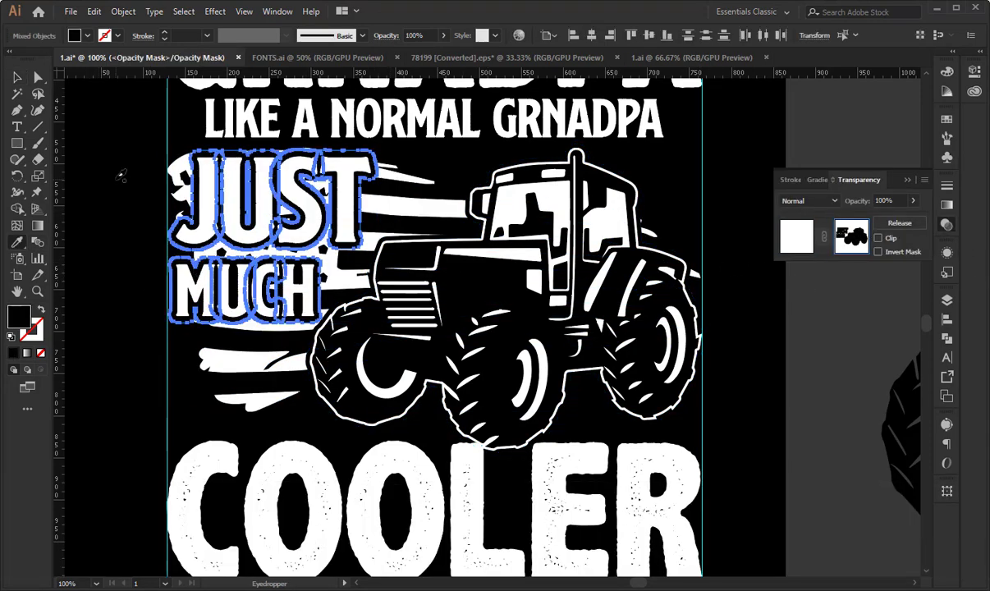
{"action": "left_click", "coordinate": [788, 240]}
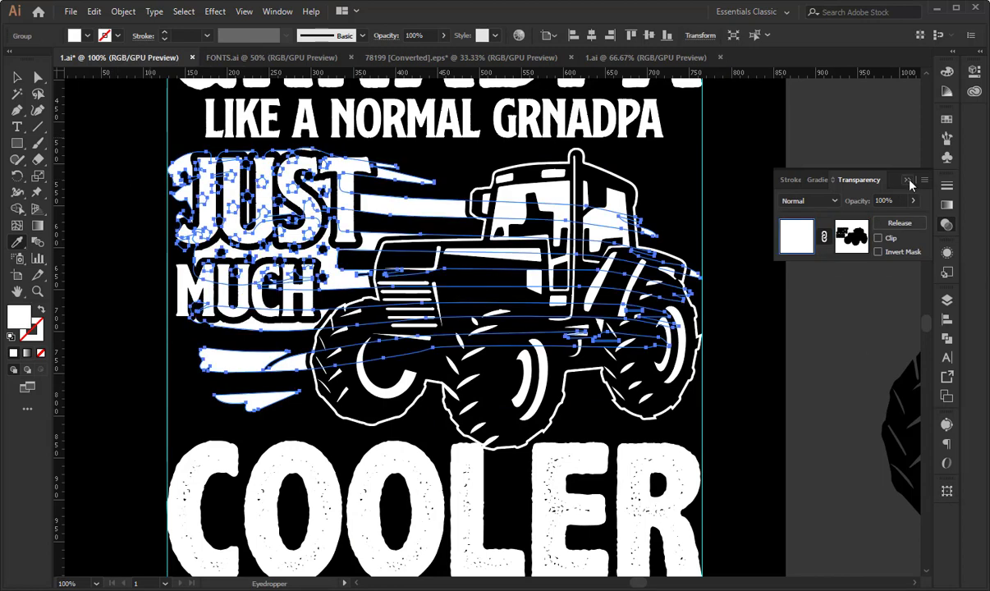
{"action": "left_click", "coordinate": [907, 182]}
{"action": "key", "text": "ctrl+shift+a"}
{"action": "key", "text": "ctrl+minus"}
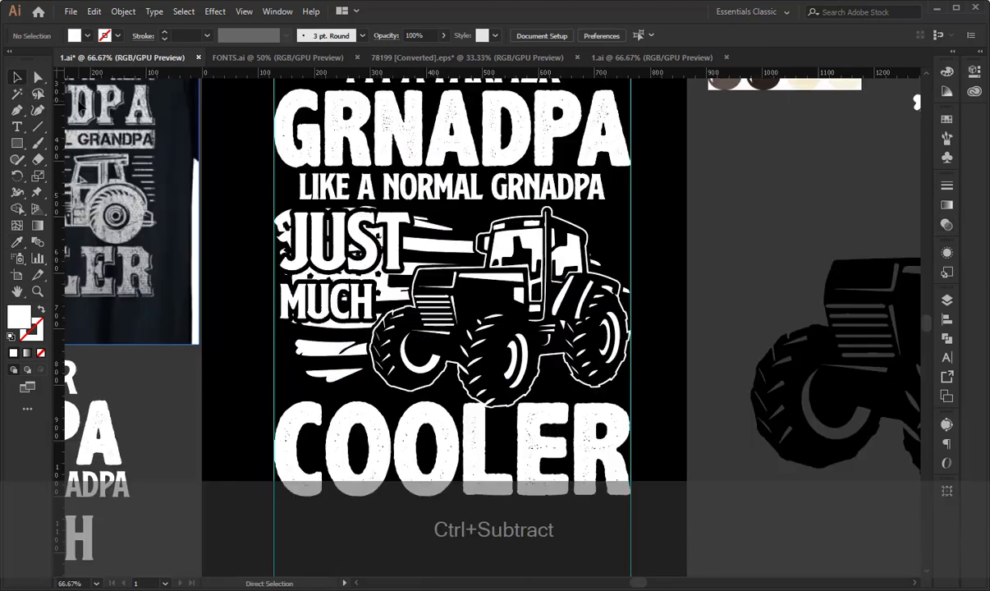
- Try placing a mirrored copy of the distressed flag over the tractor and the JUST MUCH lettering
{"action": "key", "text": "space"}
{"action": "left_click_drag", "start_coordinate": [668, 238], "coordinate": [492, 289]}
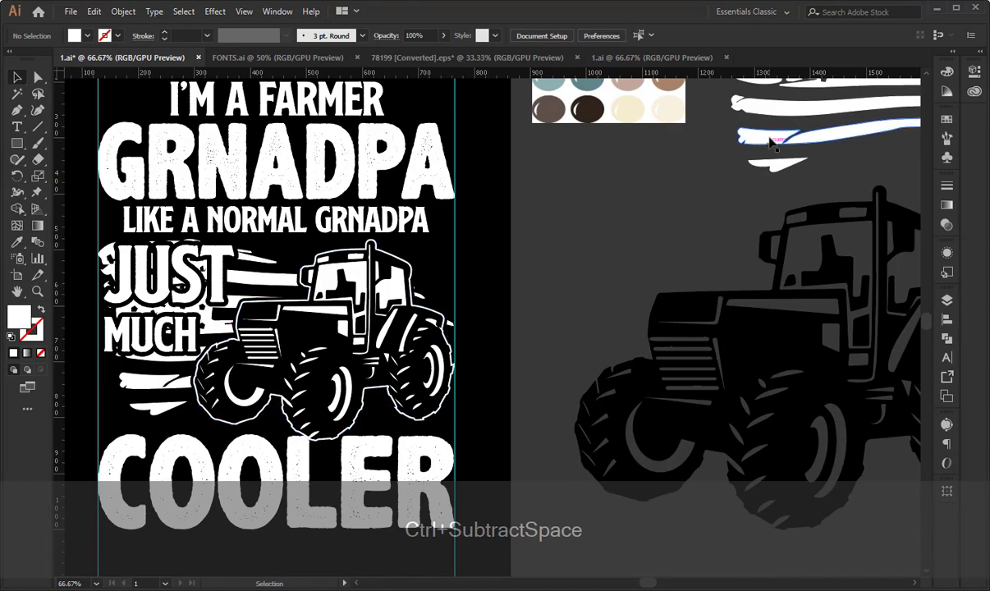
{"action": "left_click_drag", "start_coordinate": [771, 147], "coordinate": [586, 259]}
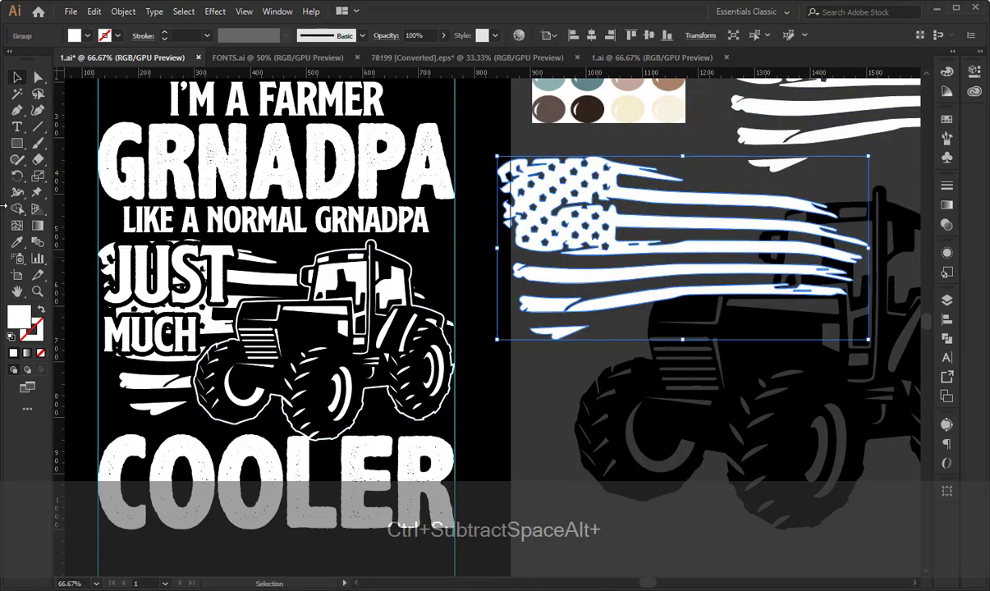
{"action": "right_click", "coordinate": [579, 227]}
{"action": "mouse_move", "coordinate": [657, 397]}
{"action": "left_click", "coordinate": [722, 401]}
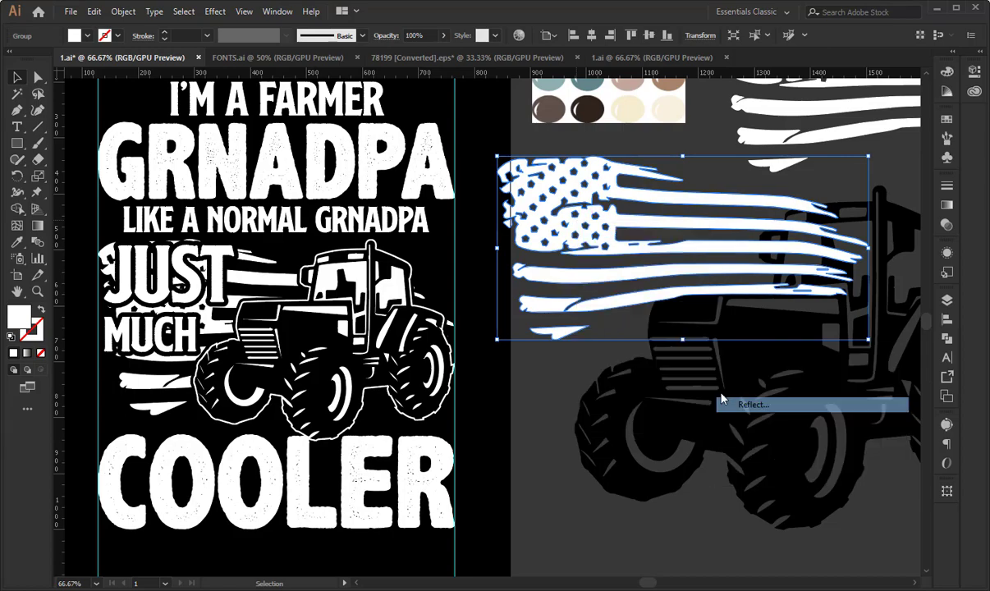
{"action": "left_click", "coordinate": [763, 388]}
{"action": "left_click", "coordinate": [572, 338]}
{"action": "left_click_drag", "start_coordinate": [799, 226], "coordinate": [397, 309]}
{"action": "left_click_drag", "start_coordinate": [287, 322], "coordinate": [287, 321]}
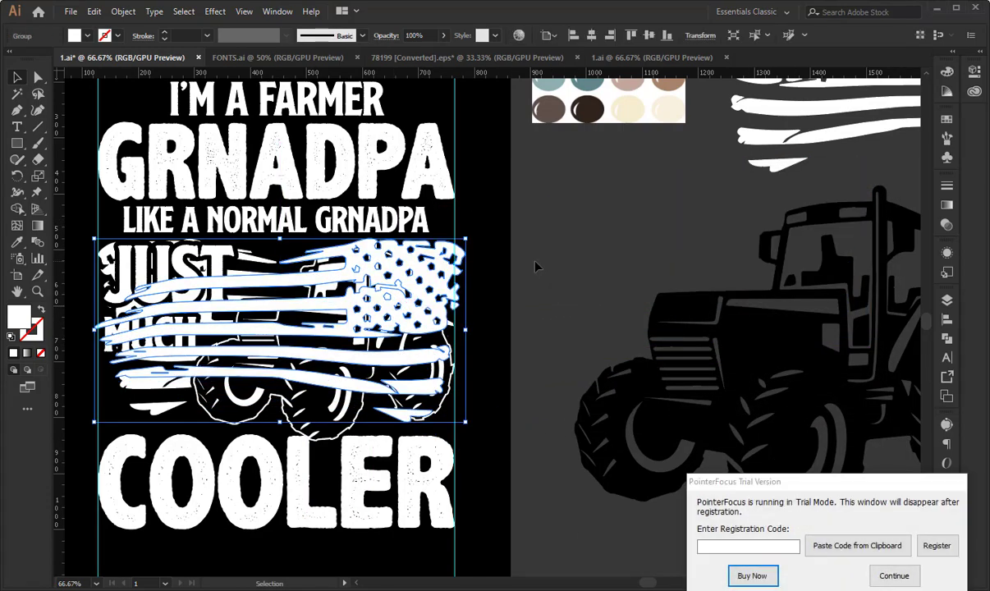
{"action": "left_click", "coordinate": [894, 575]}
{"action": "left_click", "coordinate": [503, 315]}
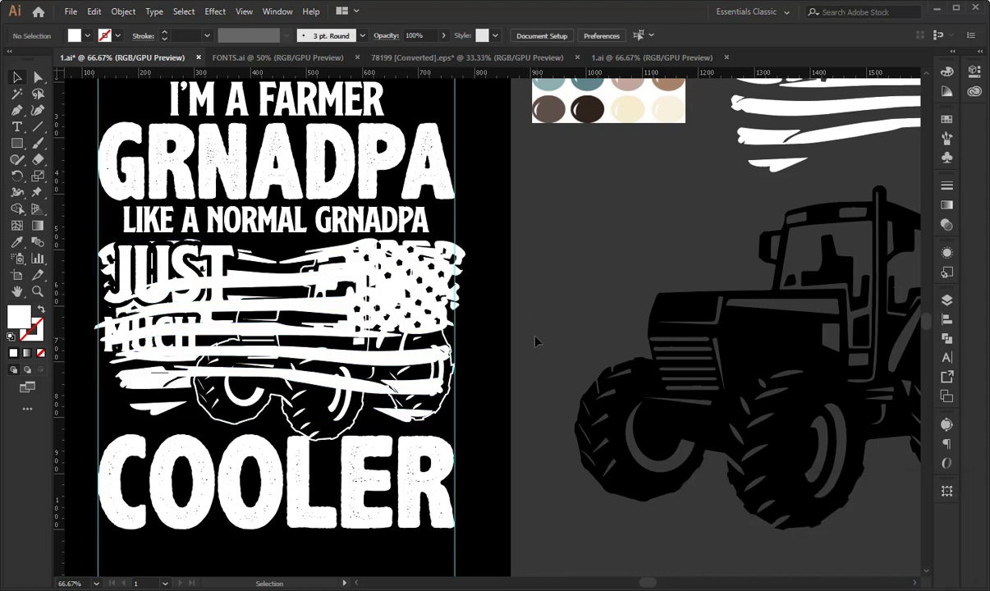
{"action": "left_click", "coordinate": [443, 297]}
{"action": "key", "text": "Delete"}
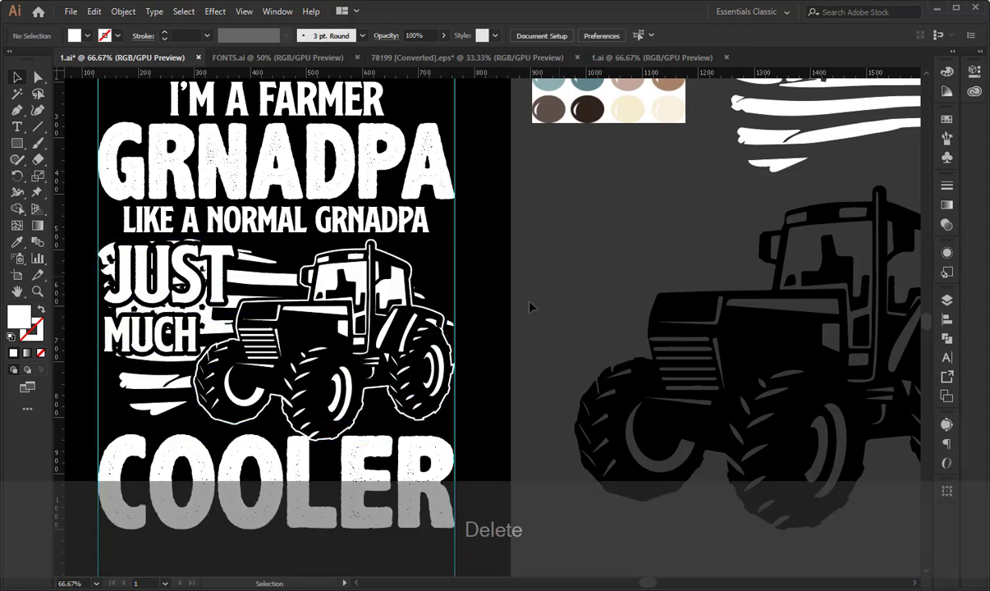
- Draw a small white five-pointed star between the word JUST and the tractor cab
{"action": "left_click_drag", "start_coordinate": [640, 324], "coordinate": [652, 306]}
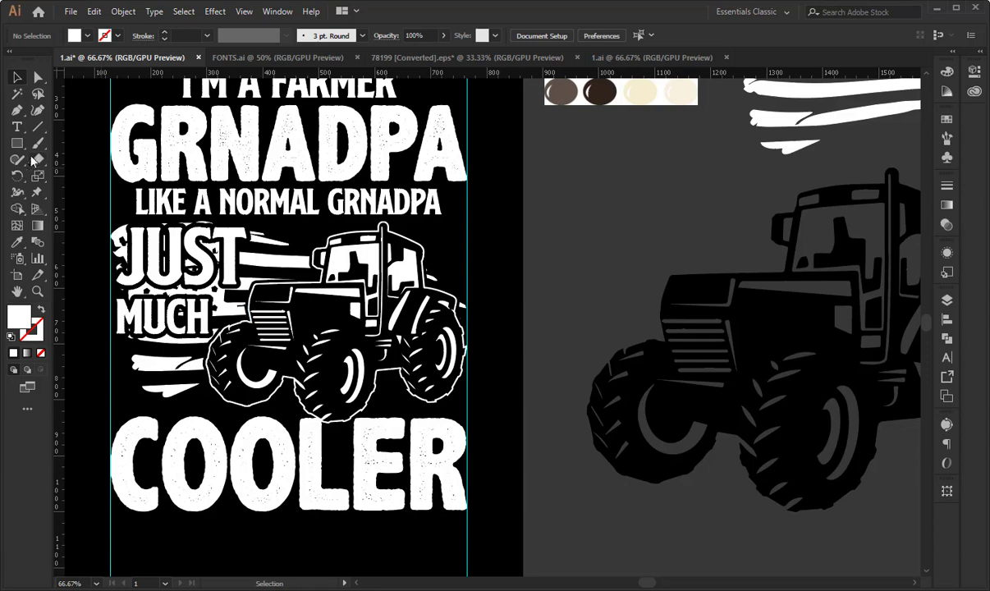
{"action": "left_click", "coordinate": [16, 143]}
{"action": "left_click", "coordinate": [82, 234]}
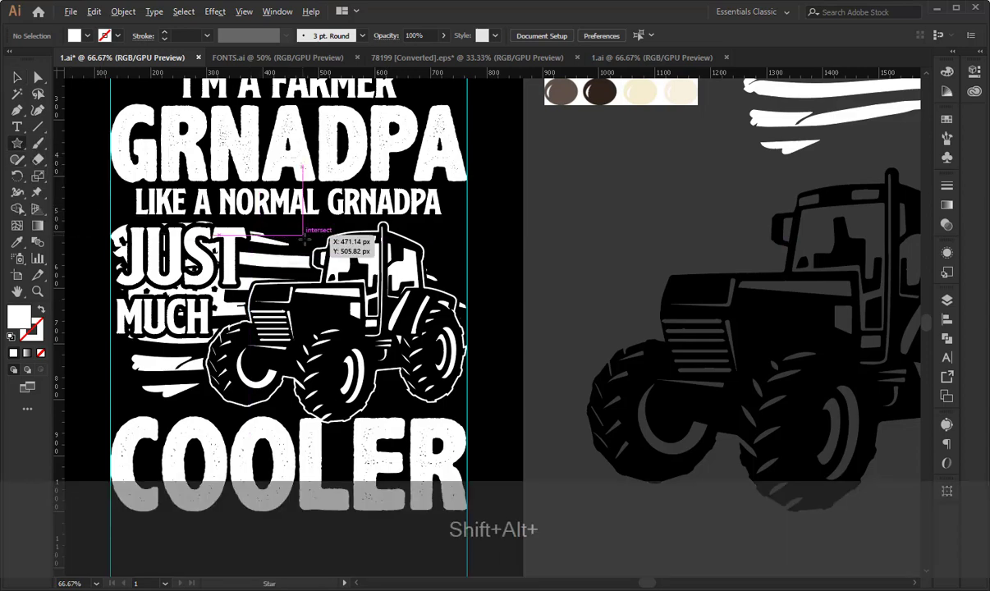
{"action": "left_click_drag", "start_coordinate": [302, 236], "coordinate": [306, 242]}
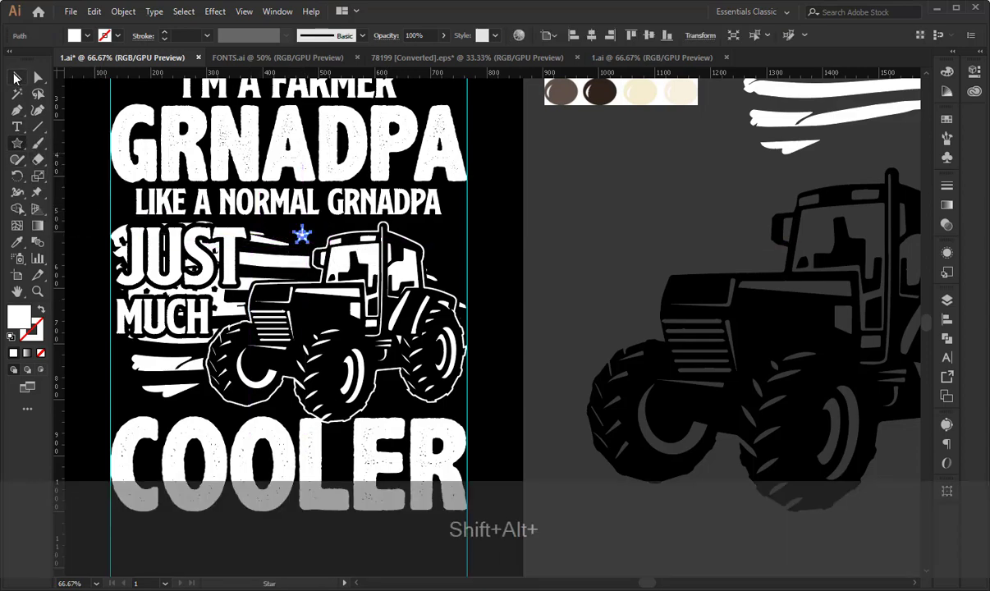
{"action": "left_click", "coordinate": [17, 77]}
{"action": "left_click", "coordinate": [590, 277]}
{"action": "left_click", "coordinate": [301, 234]}
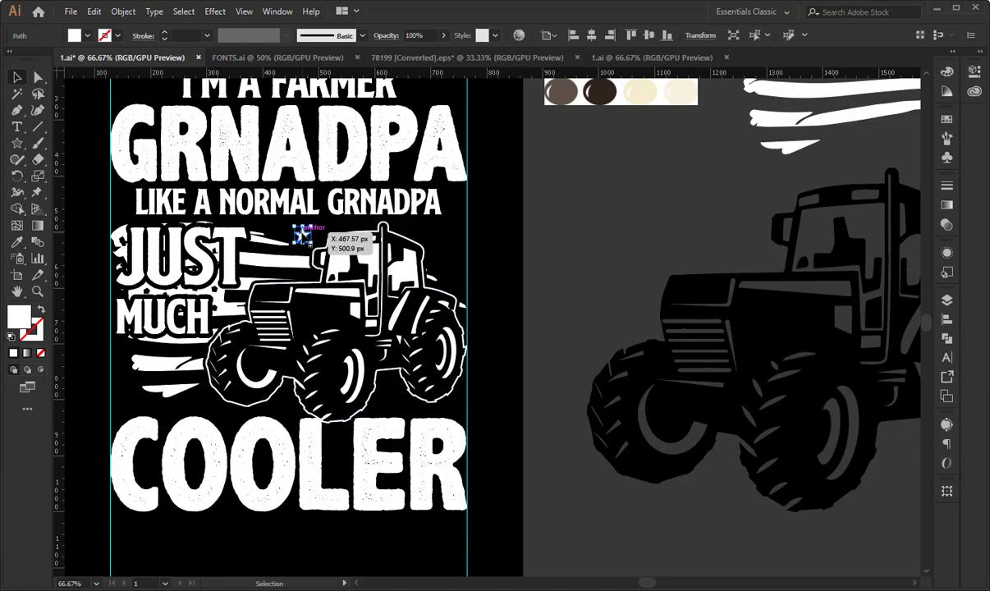
- Place two copies of the star in line with the original, beside the rear of the cab and ending at the right guide
{"action": "left_click_drag", "start_coordinate": [302, 237], "coordinate": [456, 238]}
{"action": "left_click", "coordinate": [454, 160], "text": "shift"}
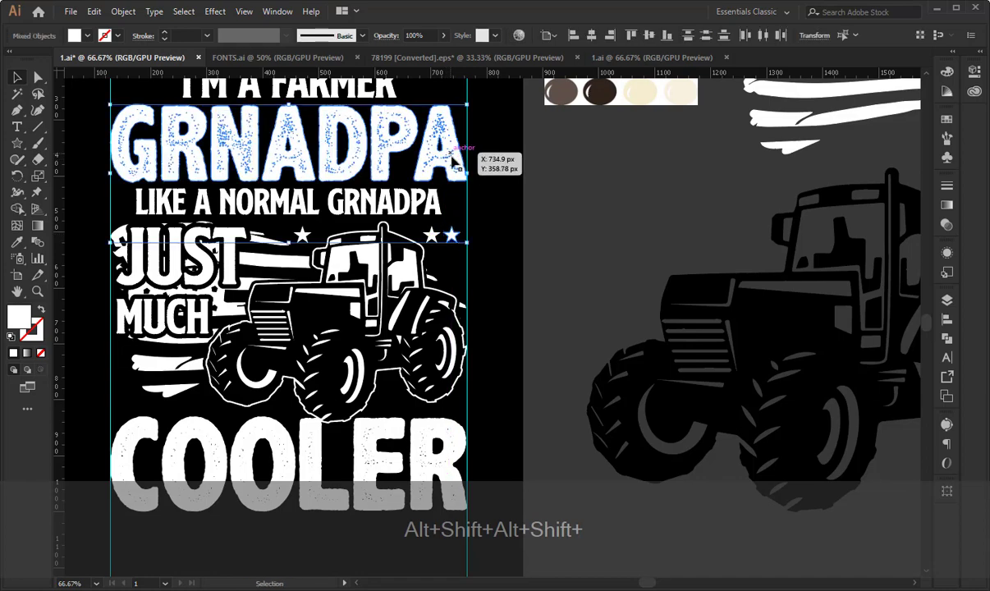
{"action": "left_click", "coordinate": [581, 197]}
{"action": "key", "text": "ctrl+plus"}
{"action": "key", "text": "ctrl+plus"}
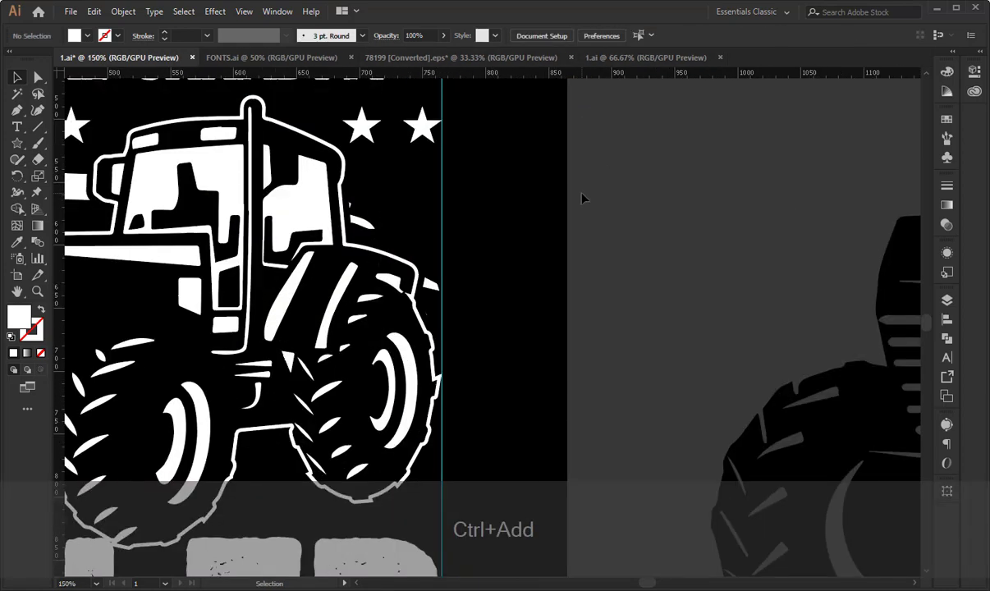
- Duplicate the pair of stars behind the cab straight down twice at equal spacing to build three rows
{"action": "left_click_drag", "start_coordinate": [459, 141], "coordinate": [499, 236]}
{"action": "left_click_drag", "start_coordinate": [402, 198], "coordinate": [466, 273]}
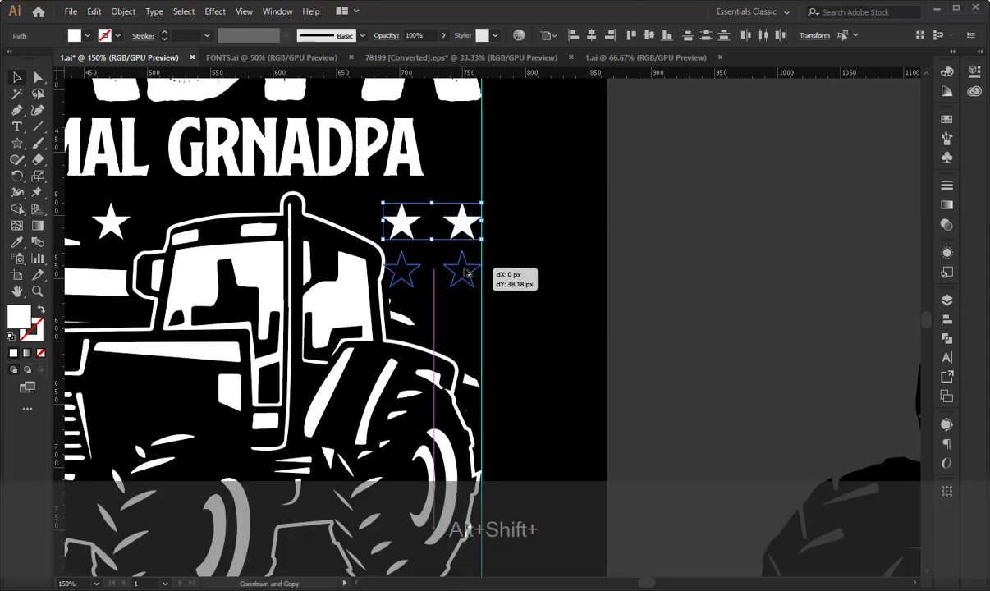
{"action": "left_click_drag", "start_coordinate": [464, 275], "coordinate": [465, 276]}
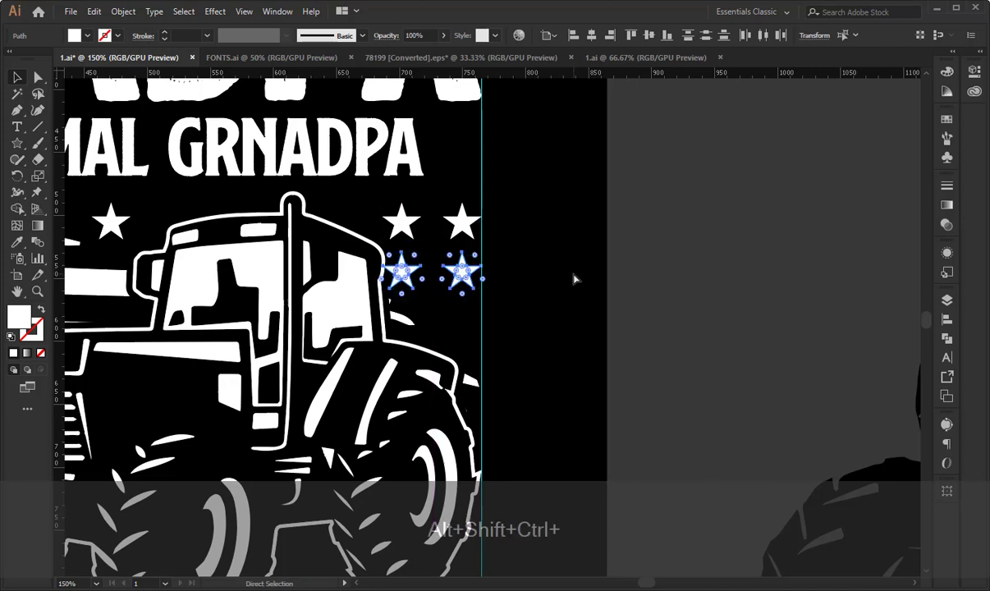
{"action": "key", "text": "ctrl+d"}
{"action": "left_click", "coordinate": [627, 278]}
- Delete the bottom-row star nearest the cab and nudge the middle-row one slightly away from the cab
{"action": "left_click", "coordinate": [408, 325]}
{"action": "key", "text": "Delete"}
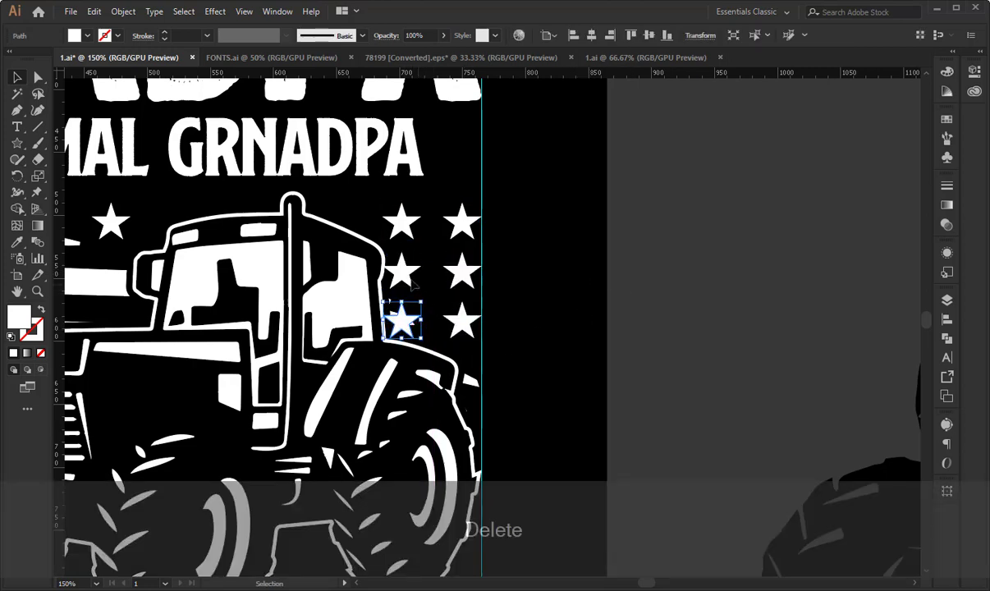
{"action": "left_click", "coordinate": [402, 272]}
{"action": "key", "text": "shift+Right"}
{"action": "key", "text": "Left"}
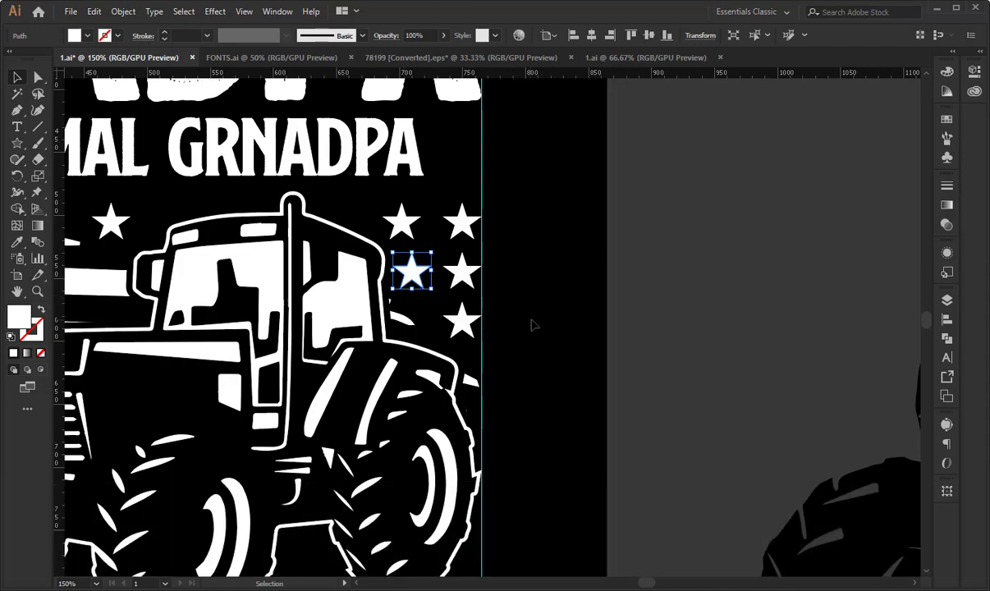
{"action": "left_click", "coordinate": [532, 325]}
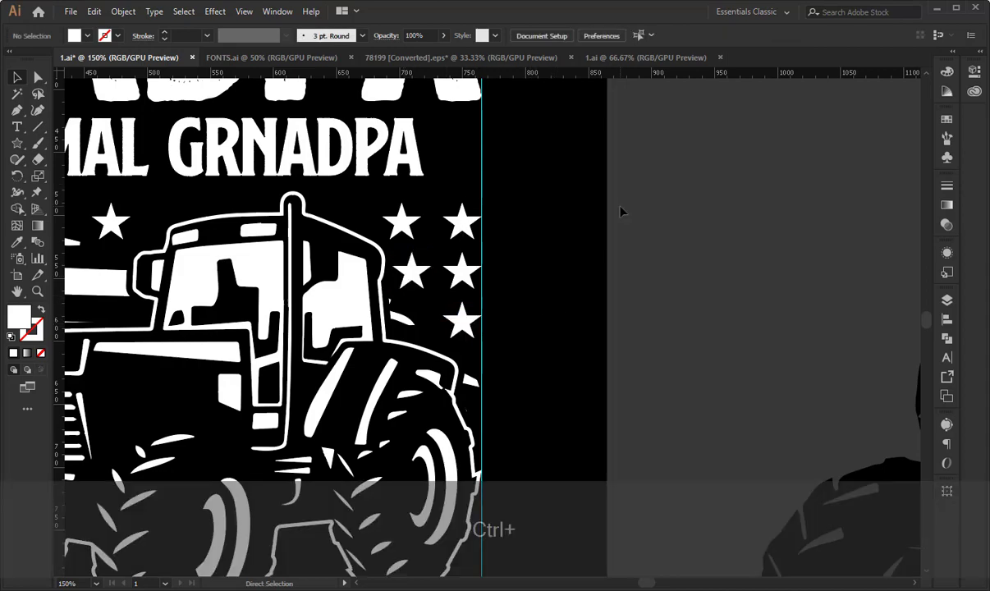
- Select all six stars around the tractor cab and nudge them slightly upward together
{"action": "key", "text": "ctrl+minus"}
{"action": "key", "text": "ctrl+minus"}
{"action": "key", "text": "ctrl+minus"}
{"action": "key", "text": "space"}
{"action": "left_click_drag", "start_coordinate": [582, 292], "coordinate": [673, 279]}
{"action": "key", "text": "ctrl+plus"}
{"action": "key", "text": "ctrl+plus"}
{"action": "left_click", "coordinate": [366, 192]}
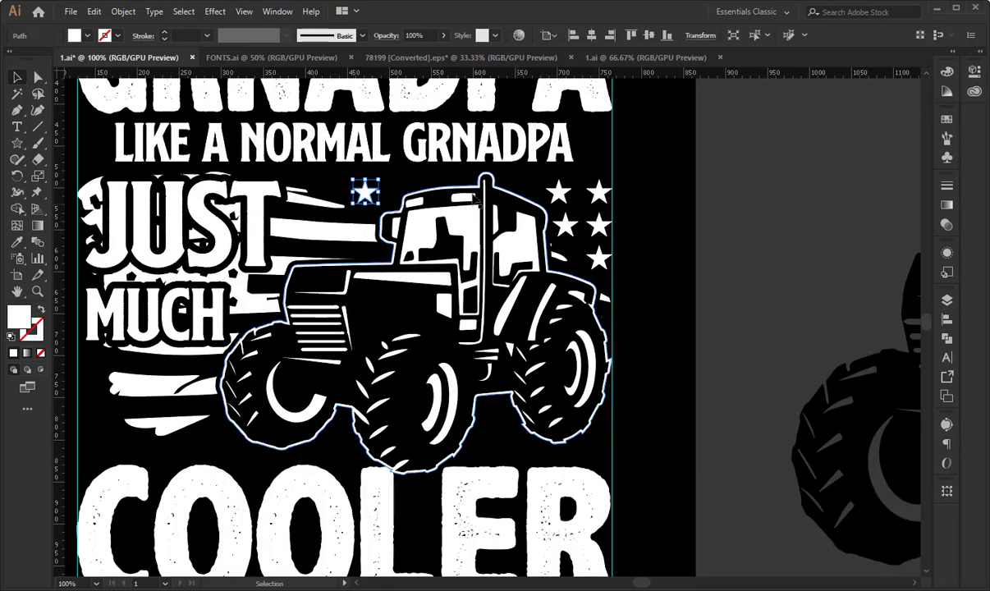
{"action": "left_click", "coordinate": [559, 192], "text": "shift"}
{"action": "left_click", "coordinate": [598, 192], "text": "shift"}
{"action": "left_click", "coordinate": [565, 224], "text": "shift"}
{"action": "left_click", "coordinate": [607, 236], "text": "shift"}
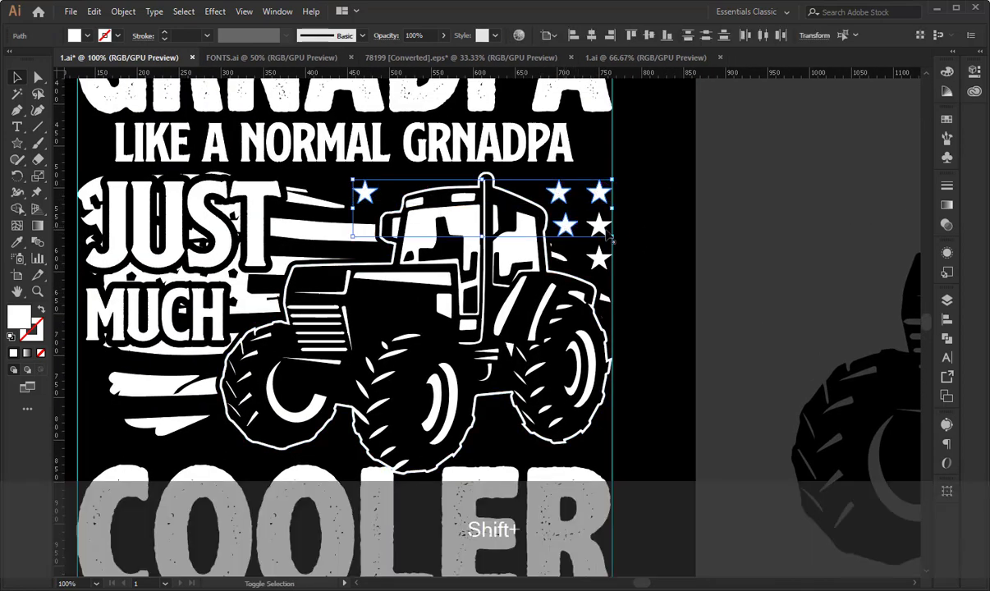
{"action": "key", "text": "shift+Up"}
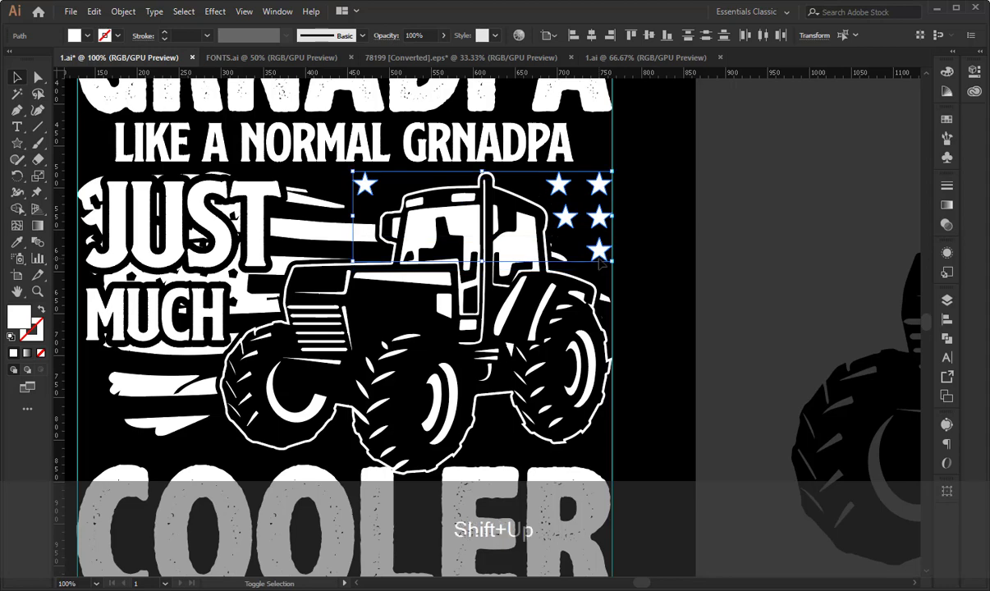
{"action": "key", "text": "Down"}
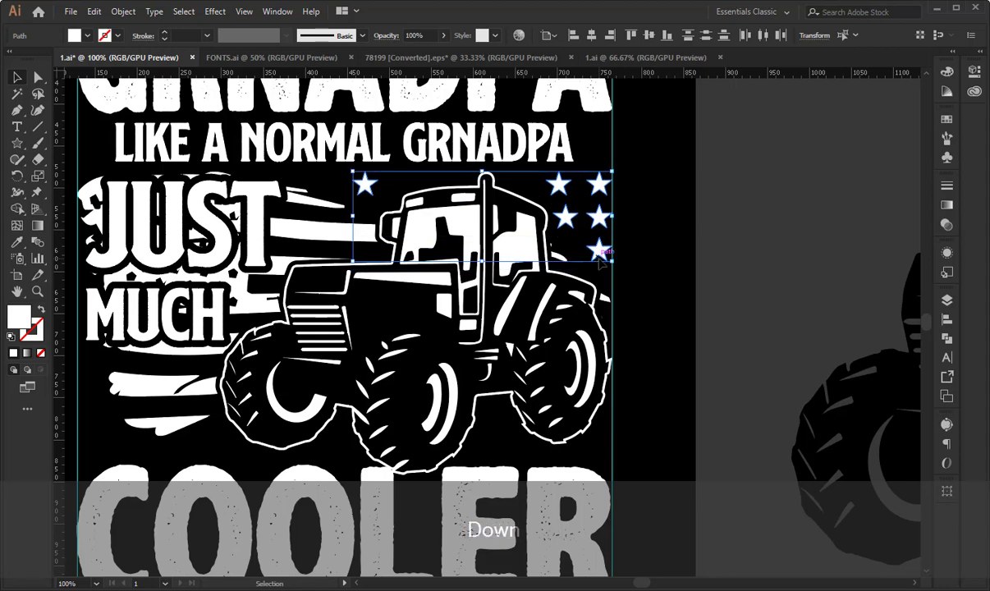
{"action": "left_click", "coordinate": [718, 239]}
- Duplicate the star in front of the tractor cab toward the cab and shrink the copy to about 23 px wide
{"action": "left_click_drag", "start_coordinate": [364, 185], "coordinate": [397, 182]}
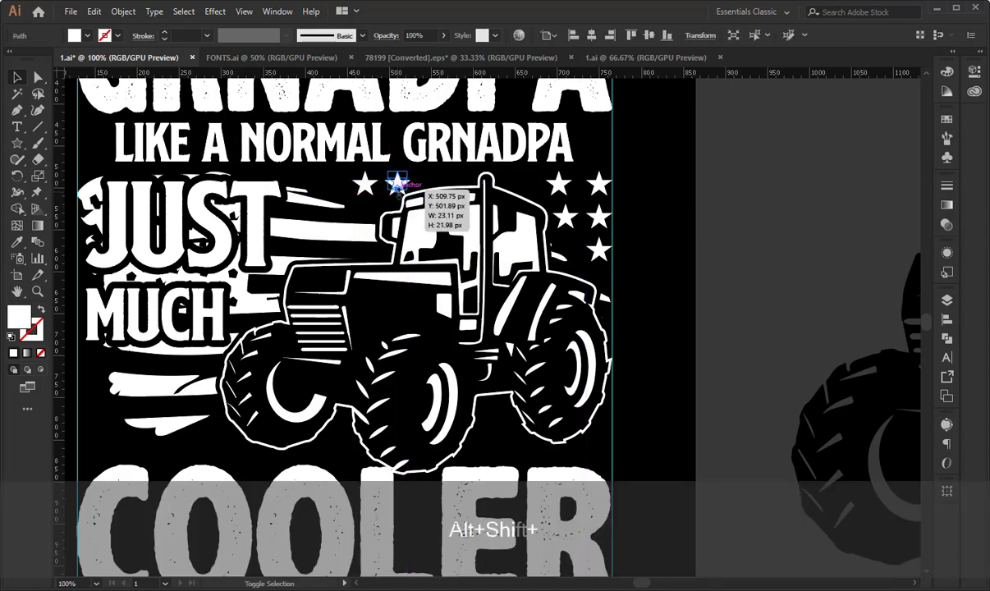
{"action": "key", "text": "ctrl+alt+shift+KP_Add"}
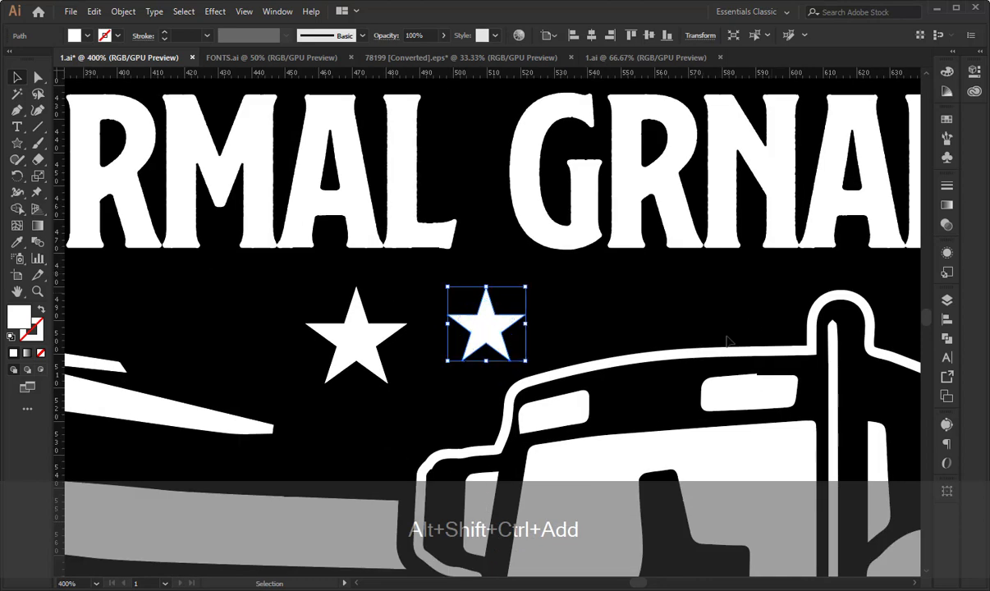
{"action": "left_click", "coordinate": [368, 332], "text": "shift"}
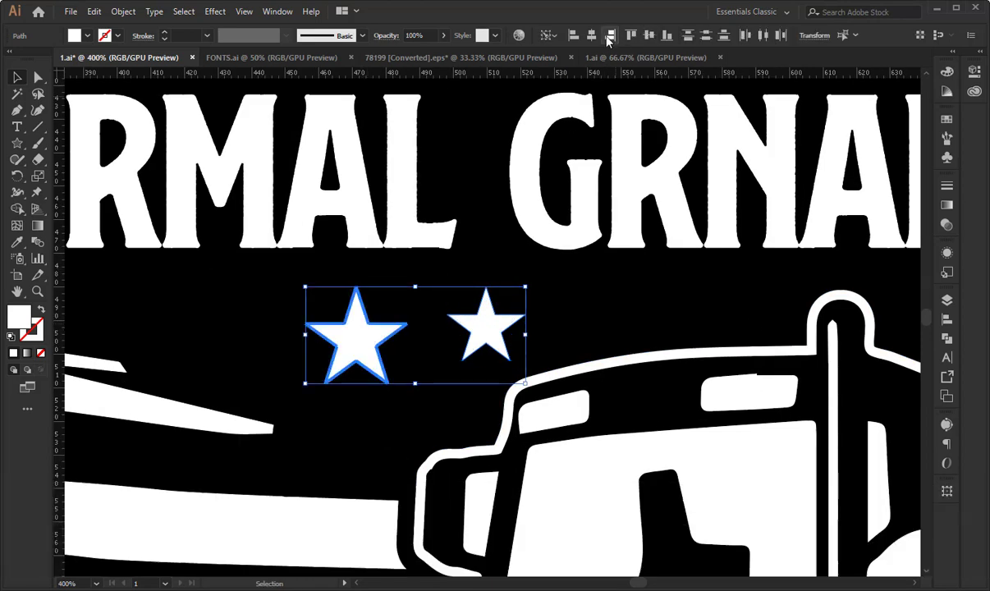
{"action": "left_click", "coordinate": [566, 271]}
- Add two progressively smaller star copies above the cab roof, top-aligned with the row and ending before the exhaust pipe
{"action": "left_click_drag", "start_coordinate": [495, 325], "coordinate": [596, 352]}
{"action": "left_click", "coordinate": [902, 580]}
{"action": "left_click", "coordinate": [508, 258]}
{"action": "left_click_drag", "start_coordinate": [640, 308], "coordinate": [518, 310]}
{"action": "left_click_drag", "start_coordinate": [188, 280], "coordinate": [603, 335]}
{"action": "left_click", "coordinate": [472, 325]}
{"action": "left_click", "coordinate": [625, 309]}
{"action": "key", "text": "ctrl+shift+a"}
{"action": "key", "text": "ctrl+minus"}
{"action": "key", "text": "ctrl+minus"}
{"action": "key", "text": "ctrl+minus"}
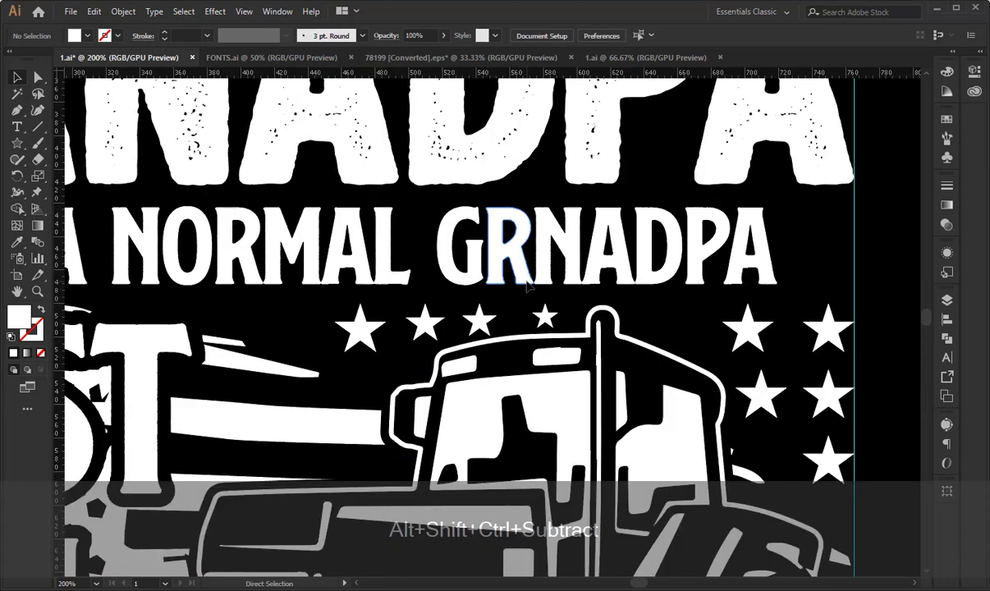
- Move the smallest star above the cab roof slightly closer to its neighbouring star
{"action": "left_click", "coordinate": [529, 318], "text": "shift"}
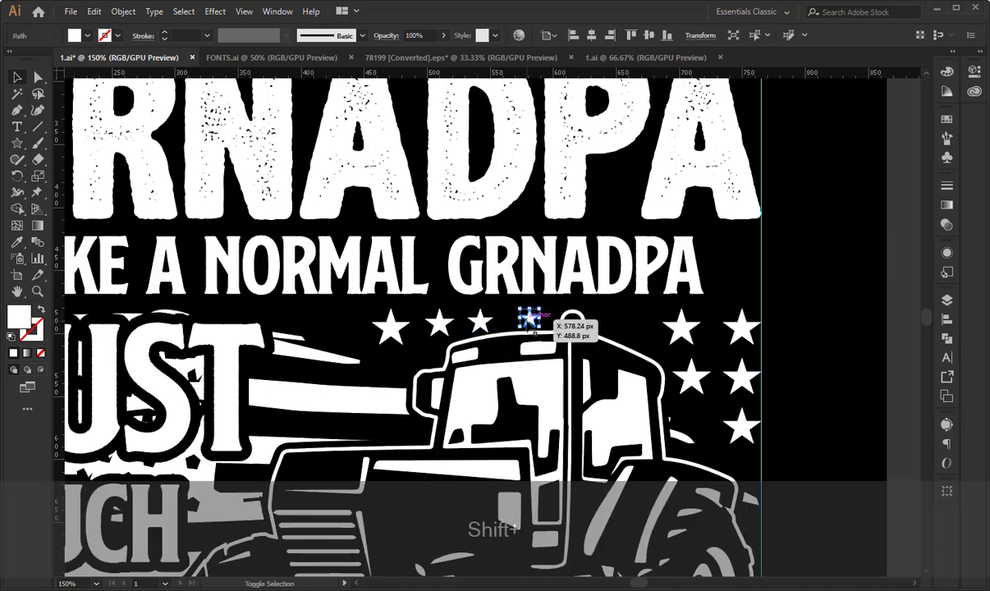
{"action": "left_click", "coordinate": [608, 322]}
{"action": "key", "text": "space"}
{"action": "left_click_drag", "start_coordinate": [626, 319], "coordinate": [538, 196]}
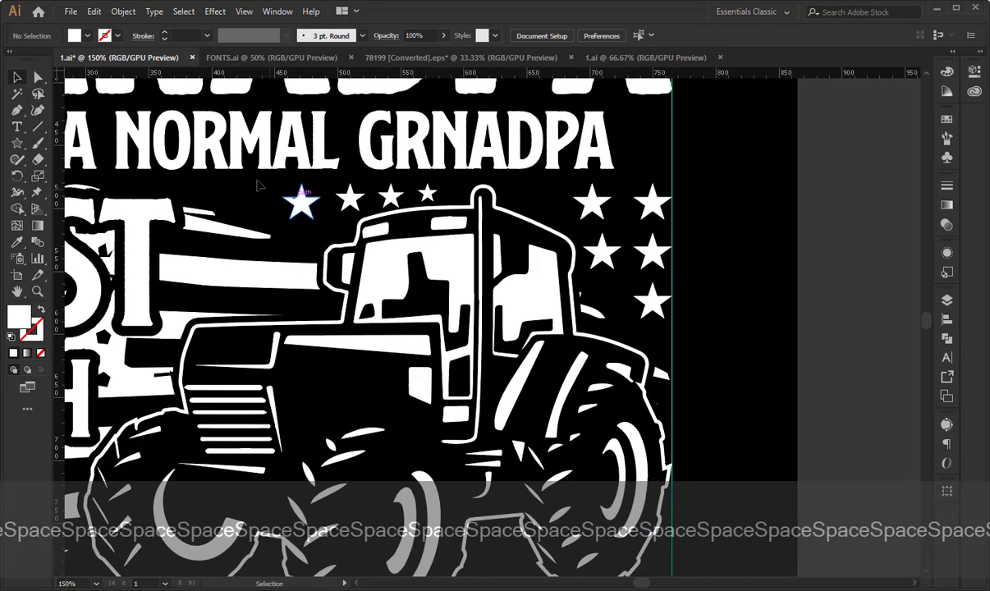
- Nudge the four graduated stars in front of the exhaust pipe slightly upward and group them
{"action": "left_click_drag", "start_coordinate": [257, 185], "coordinate": [434, 205]}
{"action": "key", "text": "Up"}
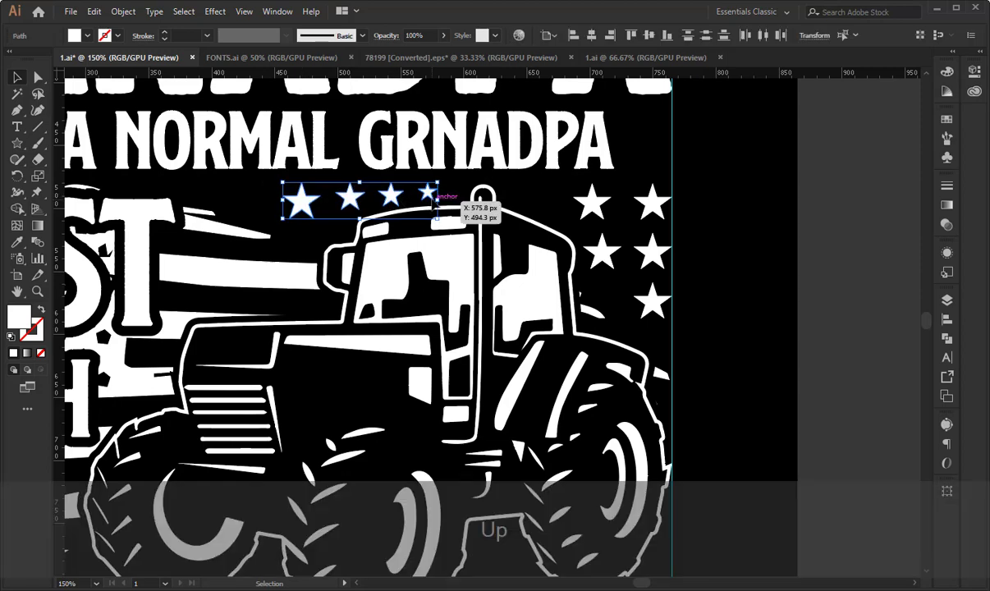
{"action": "key", "text": "ctrl+g"}
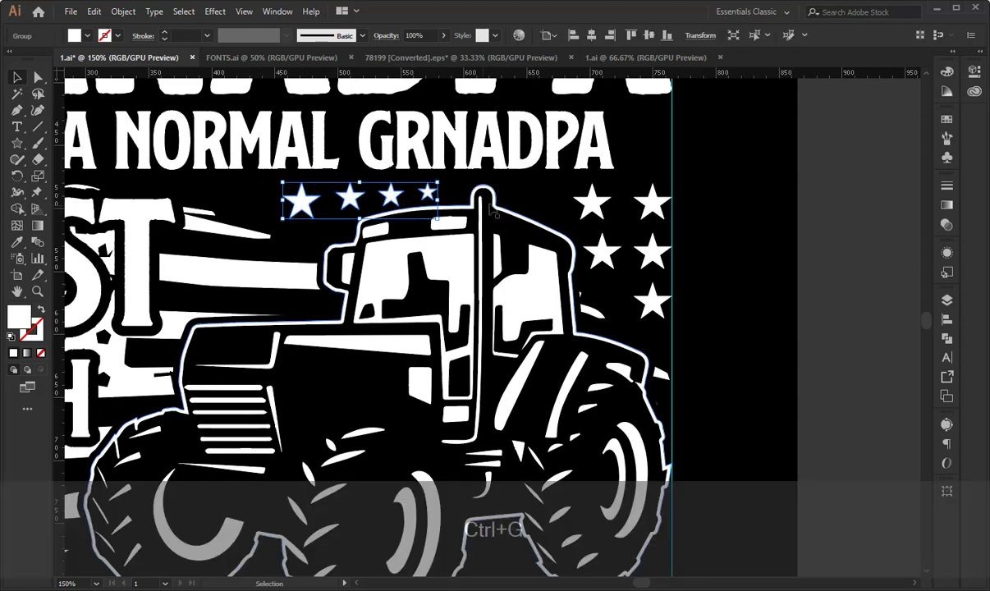
- Reflect a copy of the four-star group across the vertical axis and move it behind the exhaust pipe
{"action": "right_click", "coordinate": [426, 195]}
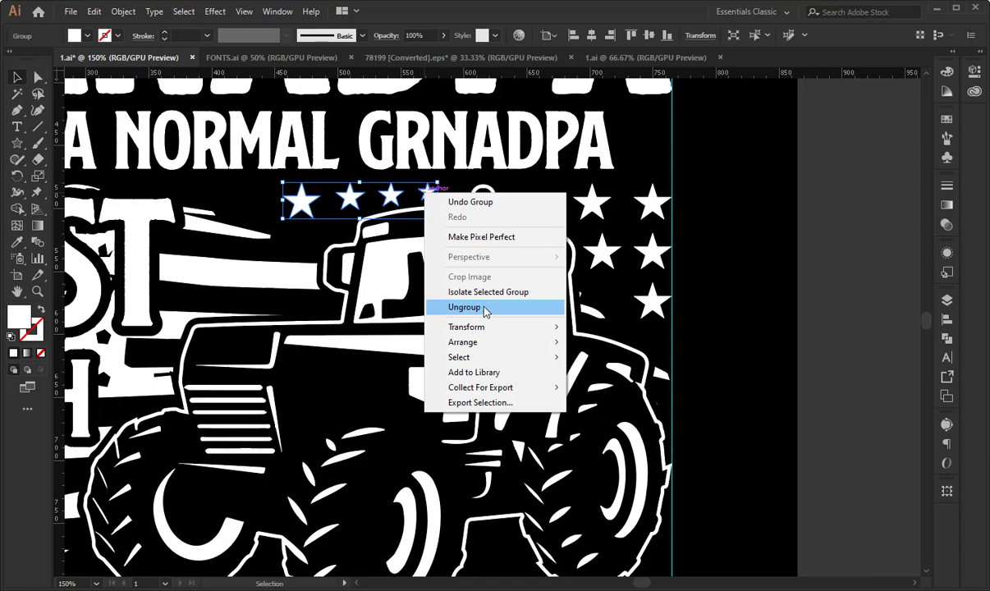
{"action": "mouse_move", "coordinate": [468, 327]}
{"action": "left_click", "coordinate": [637, 378]}
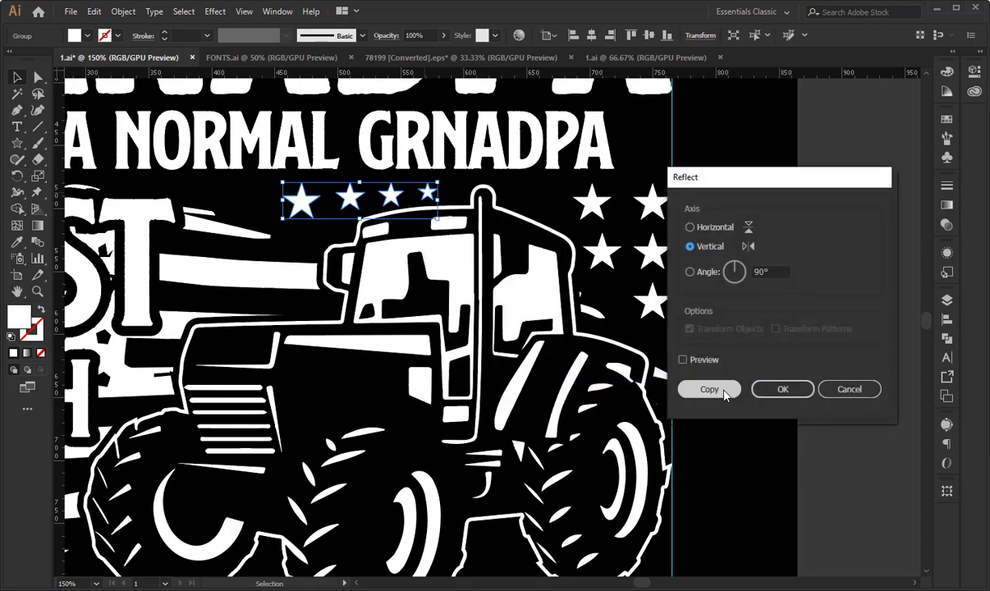
{"action": "left_click", "coordinate": [709, 389]}
{"action": "left_click_drag", "start_coordinate": [424, 212], "coordinate": [644, 210]}
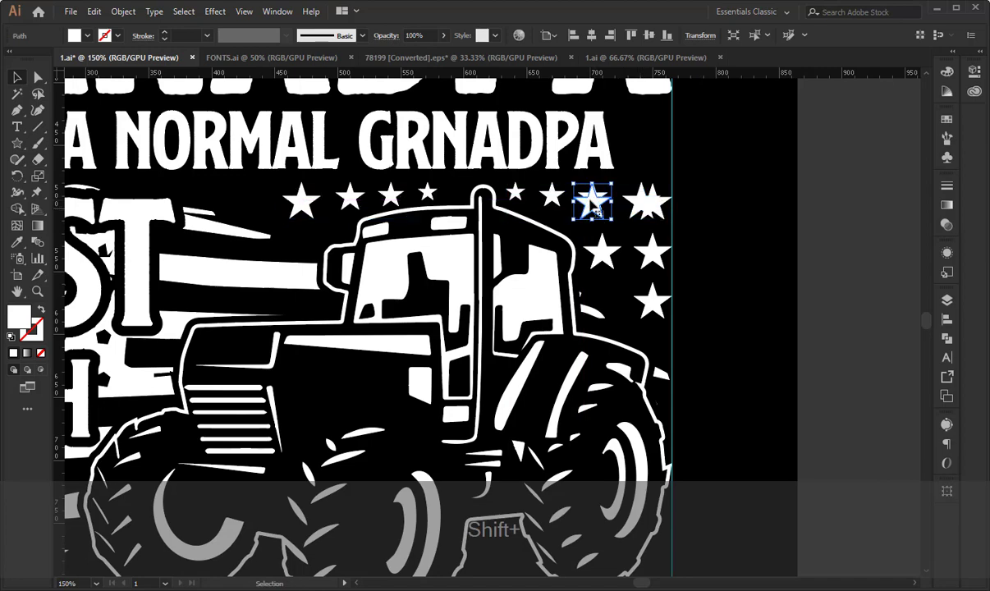
- Delete the two largest stars of the mirrored group that overlap the existing stars behind the cab
{"action": "double_click", "coordinate": [592, 202]}
{"action": "double_click", "coordinate": [607, 184]}
{"action": "left_click", "coordinate": [552, 198]}
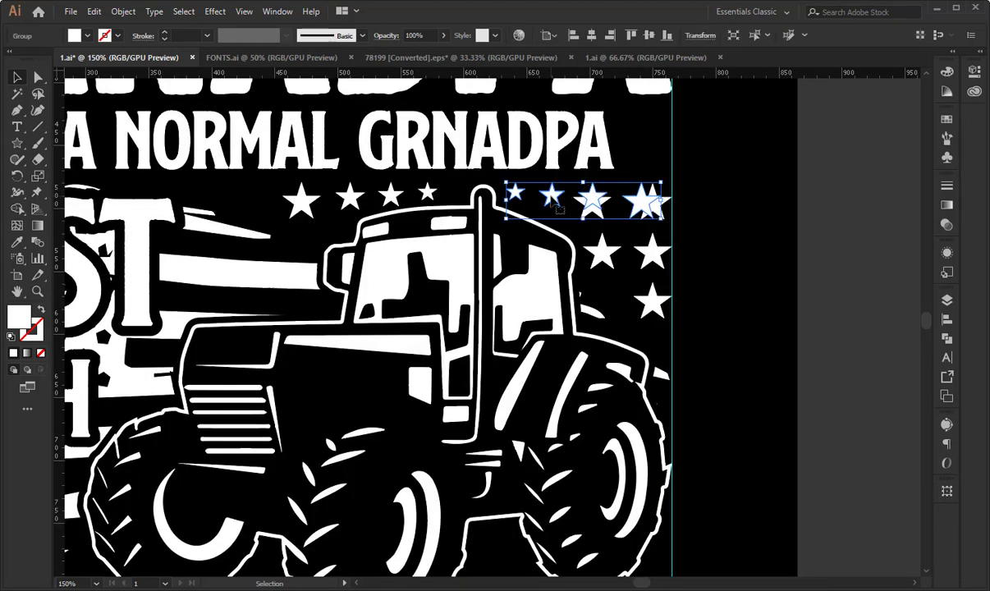
{"action": "double_click", "coordinate": [557, 209]}
{"action": "left_click", "coordinate": [587, 198]}
{"action": "key", "text": "Delete"}
{"action": "left_click", "coordinate": [654, 200]}
{"action": "key", "text": "Delete"}
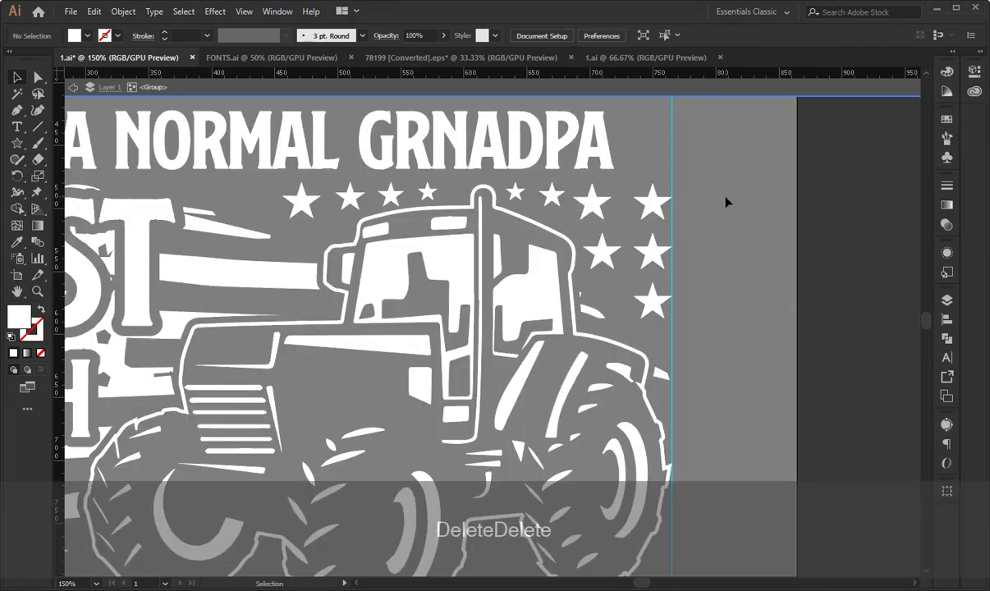
{"action": "double_click", "coordinate": [725, 202]}
- Nudge the remaining pair of mirrored stars slightly closer to the exhaust pipe
{"action": "key", "text": "space"}
{"action": "left_click_drag", "start_coordinate": [586, 202], "coordinate": [622, 198]}
{"action": "left_click", "coordinate": [588, 193]}
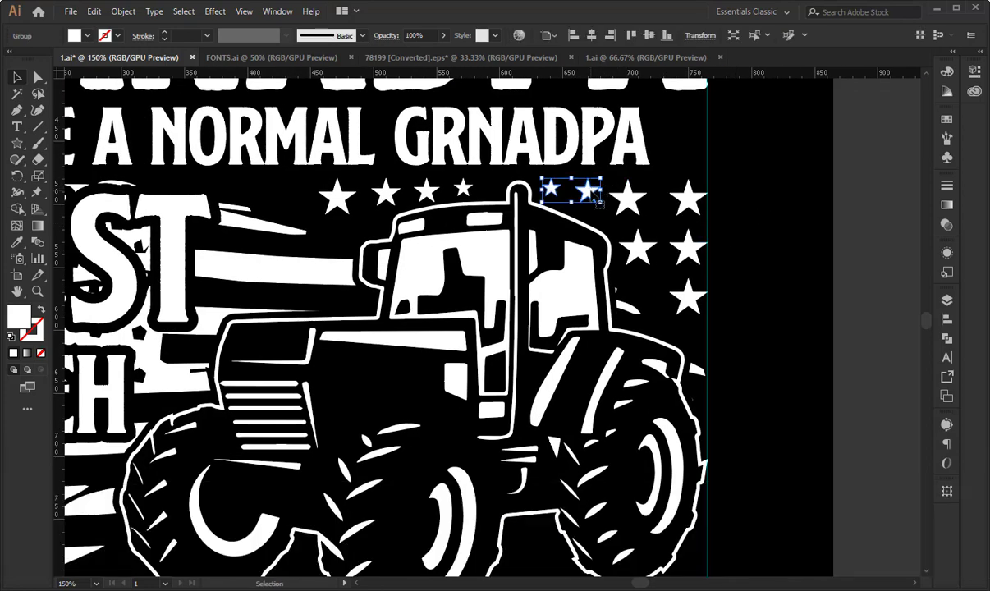
{"action": "key", "text": "Left"}
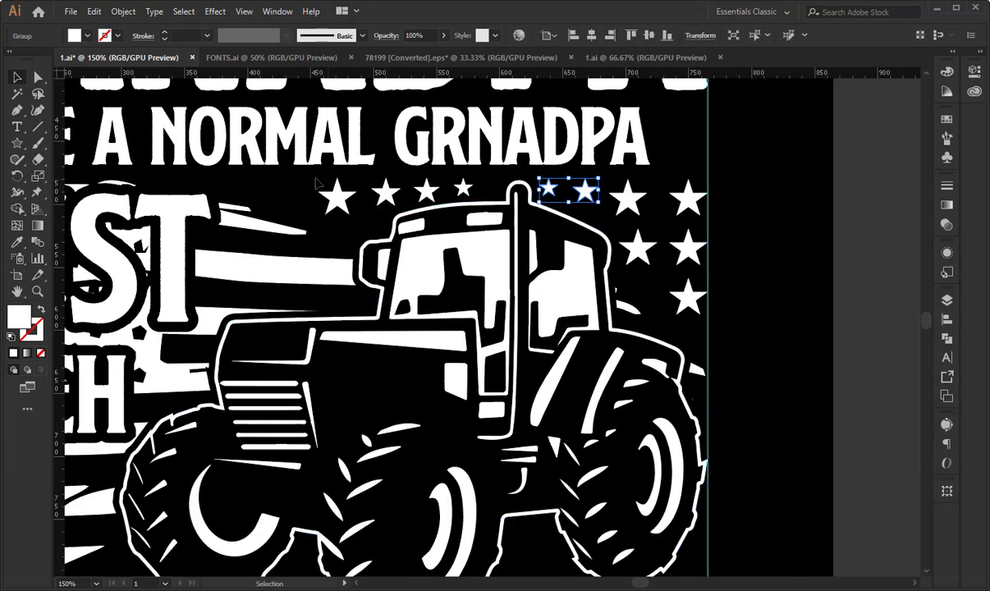
- Nudge the four-star group in front of the exhaust pipe rightward until its smallest star sits near the pipe
{"action": "left_click", "coordinate": [481, 196]}
{"action": "key", "text": "Right"}
{"action": "key", "text": "Right"}
{"action": "key", "text": "Right"}
{"action": "key", "text": "Right"}
{"action": "key", "text": "Right"}
{"action": "key", "text": "Right"}
{"action": "key", "text": "Right"}
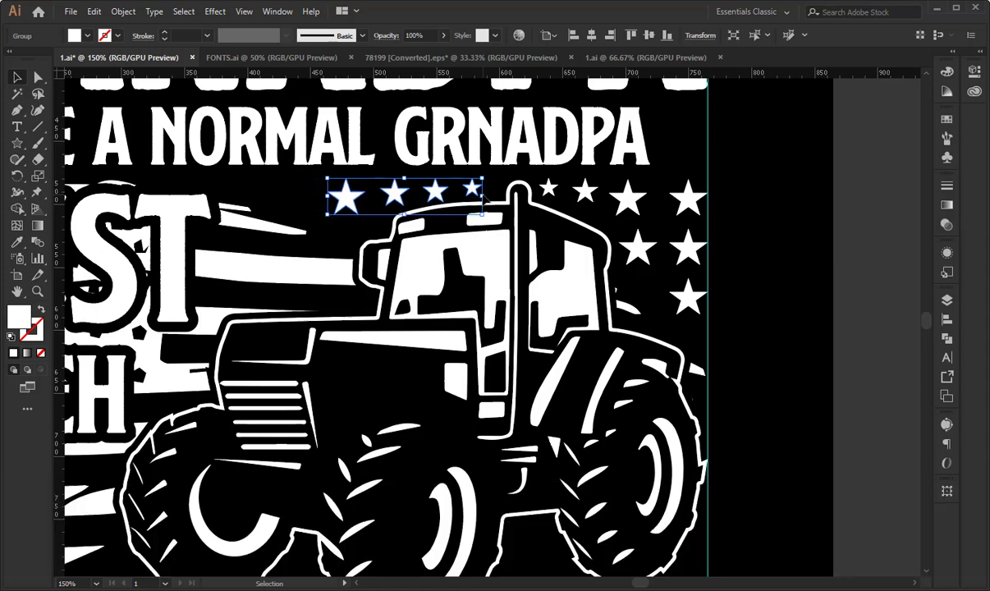
{"action": "key", "text": "shift+Right"}
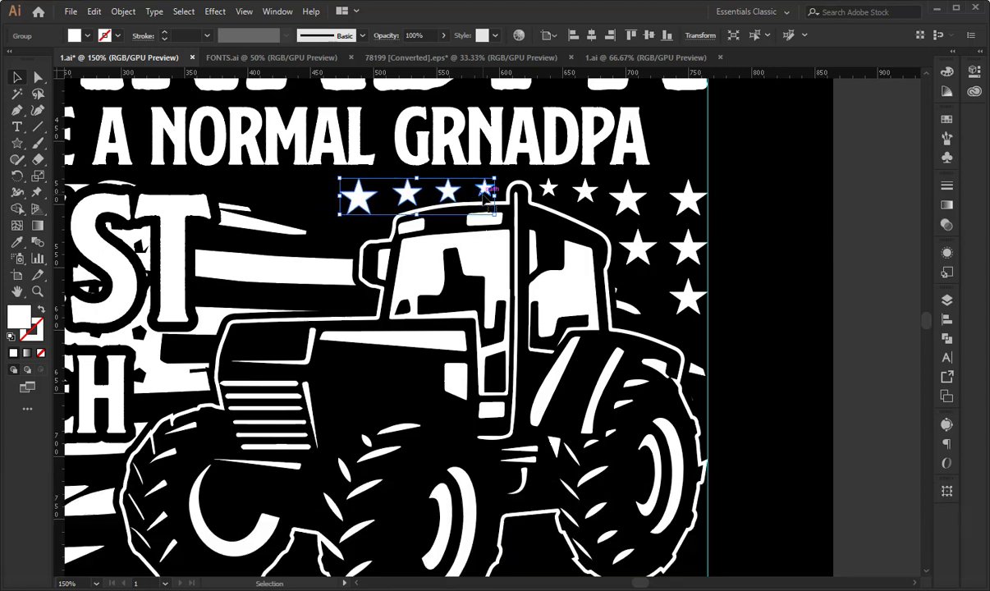
- Duplicate the largest star within the four-star group and place the copy at the row's outer end, toward JUST
{"action": "left_click", "coordinate": [291, 208]}
{"action": "left_click_drag", "start_coordinate": [368, 198], "coordinate": [293, 203]}
{"action": "key", "text": "ctrl+z"}
{"action": "double_click", "coordinate": [357, 201]}
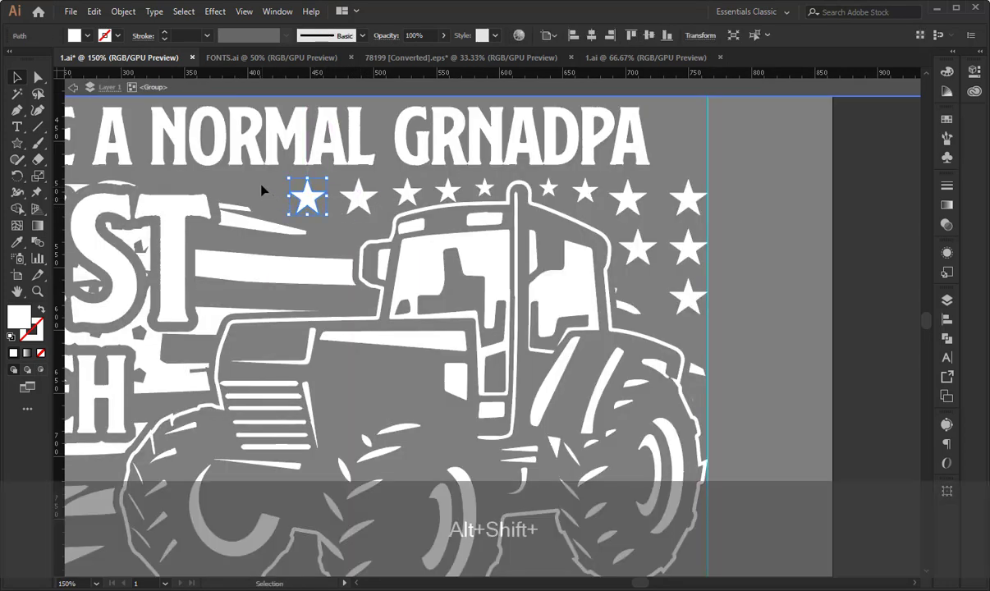
{"action": "double_click", "coordinate": [245, 172]}
{"action": "key", "text": "ctrl+KP_Subtract"}
{"action": "key", "text": "ctrl+KP_Subtract"}
{"action": "key", "text": "ctrl+KP_Subtract"}
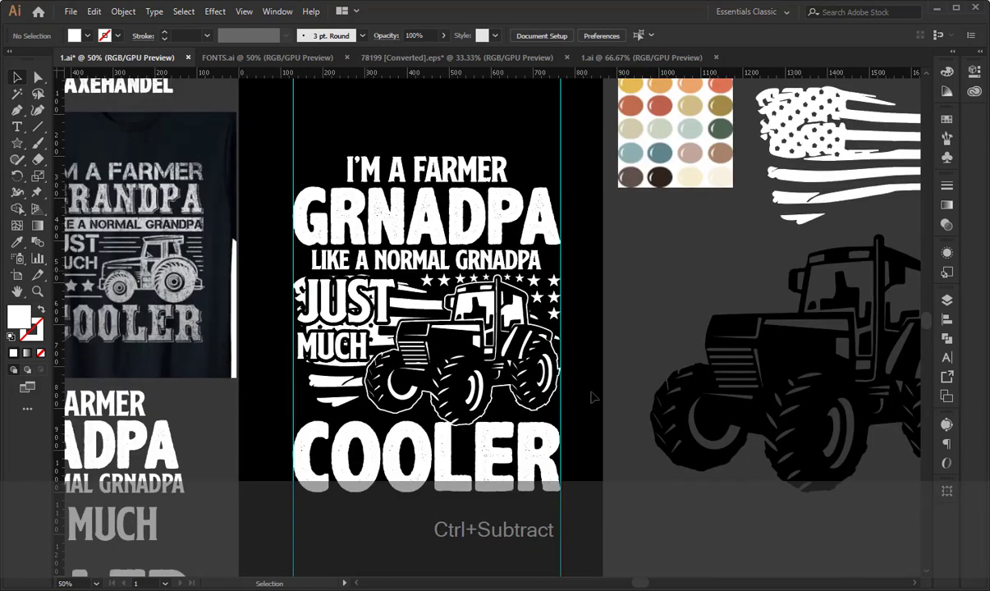
{"action": "key", "text": "space"}
{"action": "key", "text": "ctrl+KP_Add"}
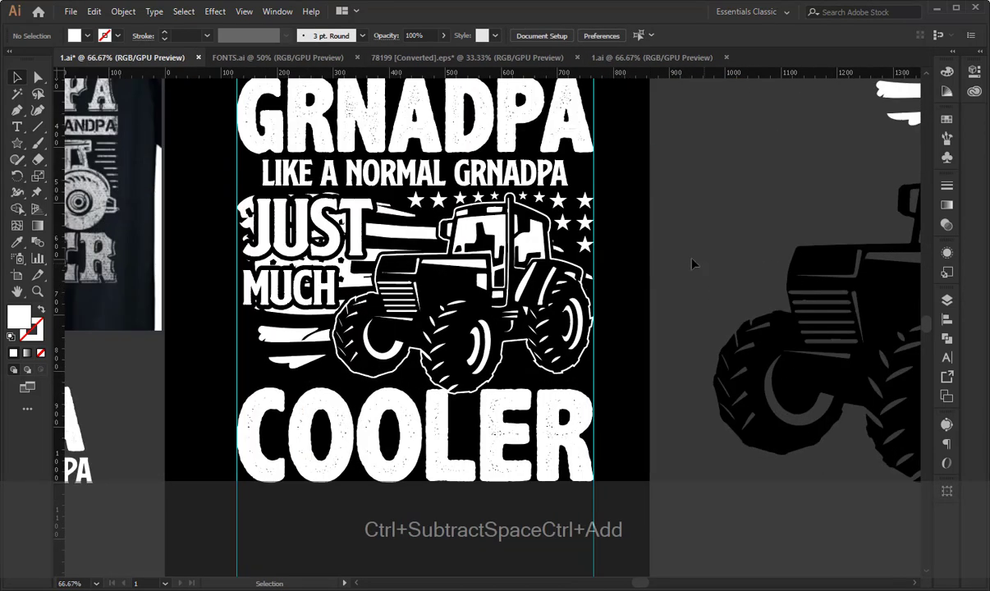
{"action": "key", "text": "space"}
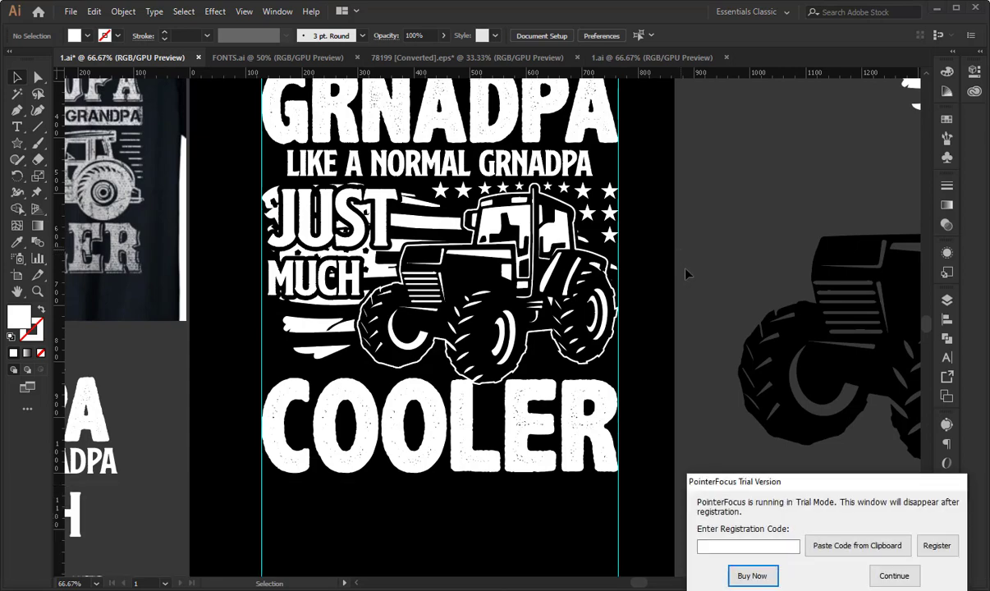
{"action": "left_click", "coordinate": [894, 576]}
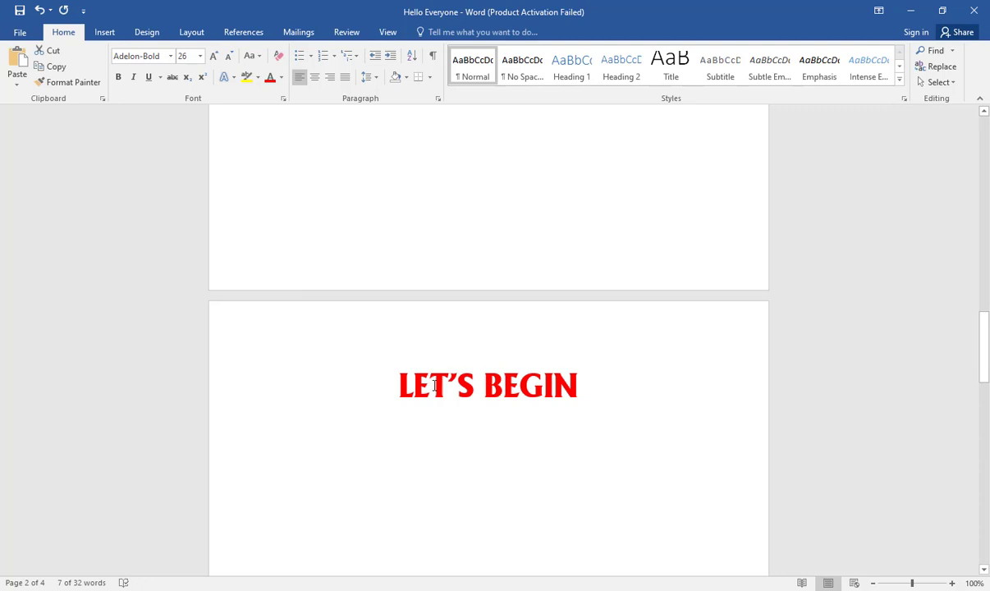
- Switch to the Word document and replace the heading "LET'S BEGIN" with the note "JUST TRY TO USE BLANK SPACES :)"
{"action": "triple_click", "coordinate": [434, 385]}
{"action": "type", "text": "JUST T"}
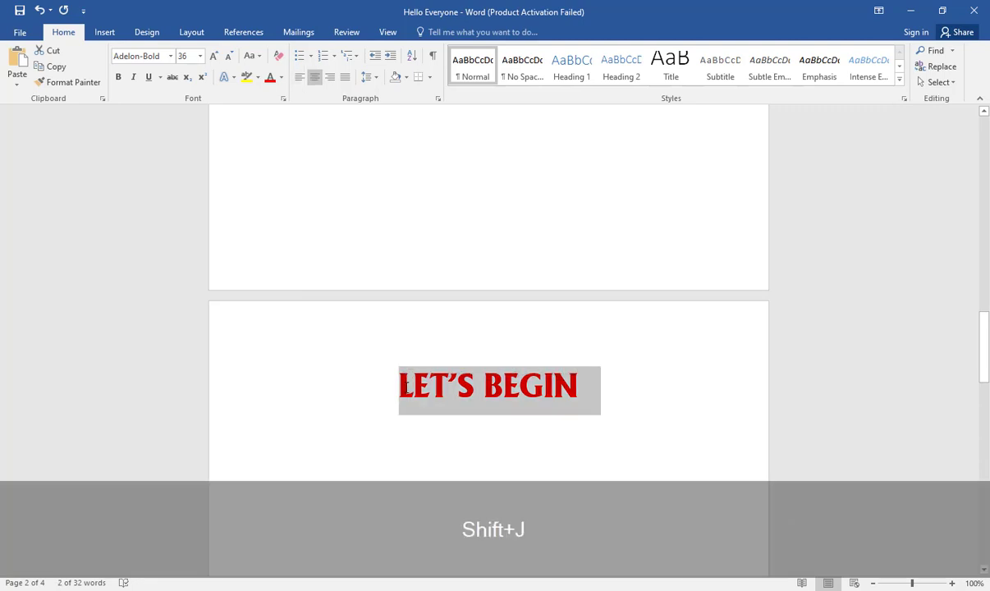
{"action": "type", "text": "RY TO "}
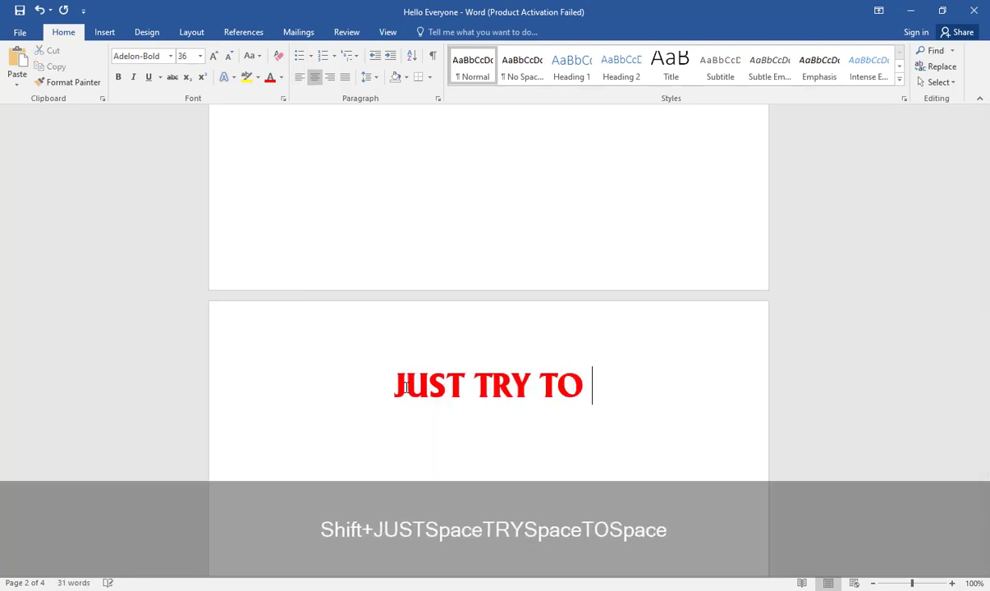
{"action": "type", "text": "USE BLACK"}
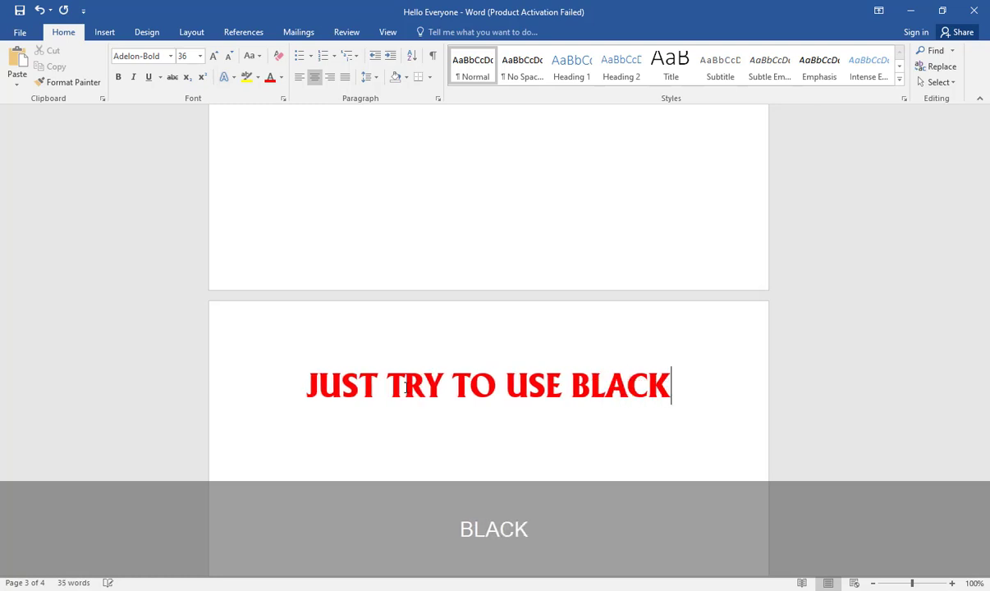
{"action": "key", "text": "BackSpace"}
{"action": "key", "text": "BackSpace"}
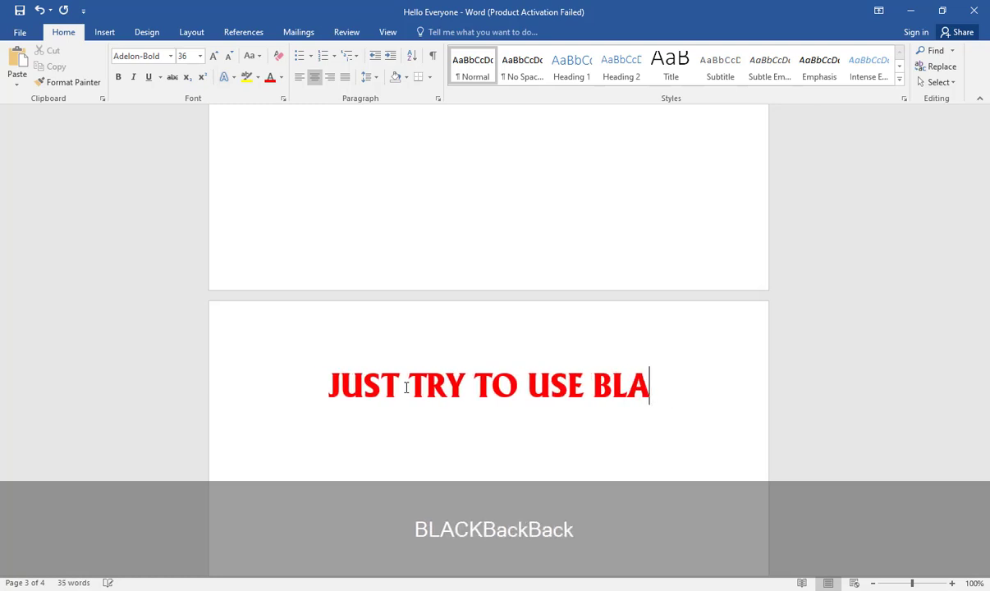
{"action": "type", "text": "NK SPACE"}
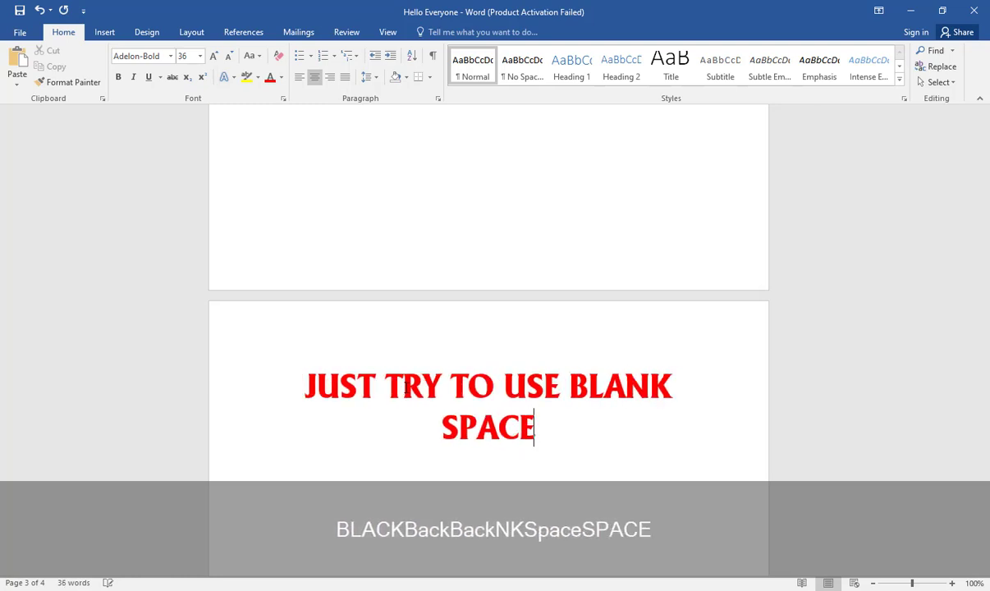
{"action": "type", "text": "S :)"}
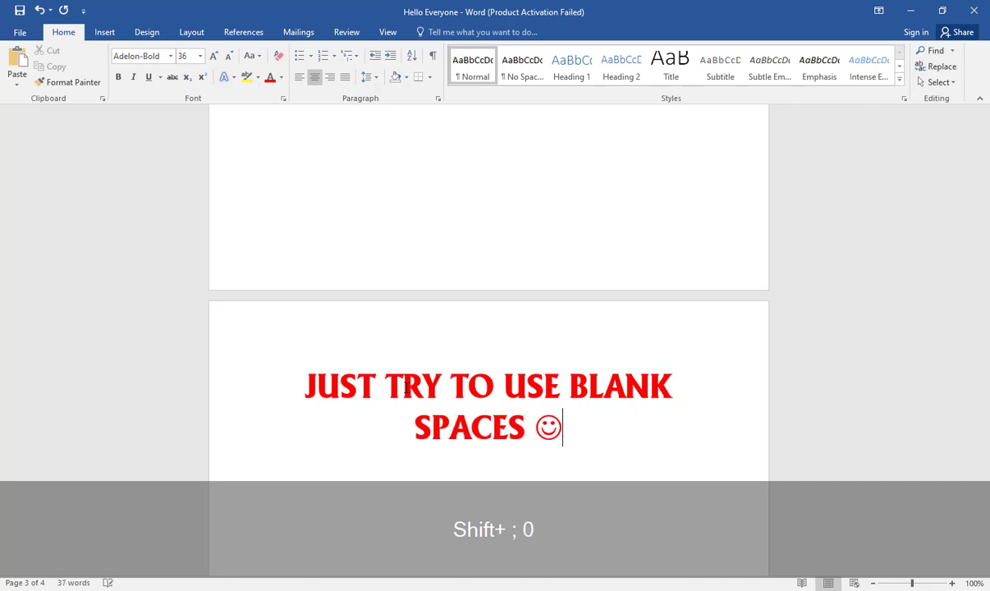
{"action": "left_click_drag", "start_coordinate": [568, 446], "coordinate": [305, 386]}
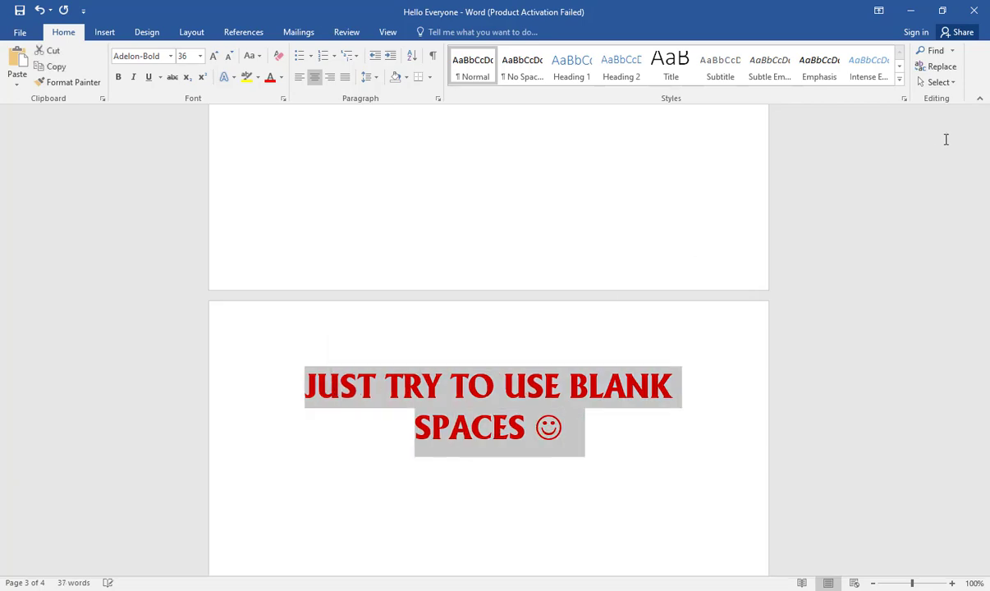
{"action": "key", "text": "Delete"}
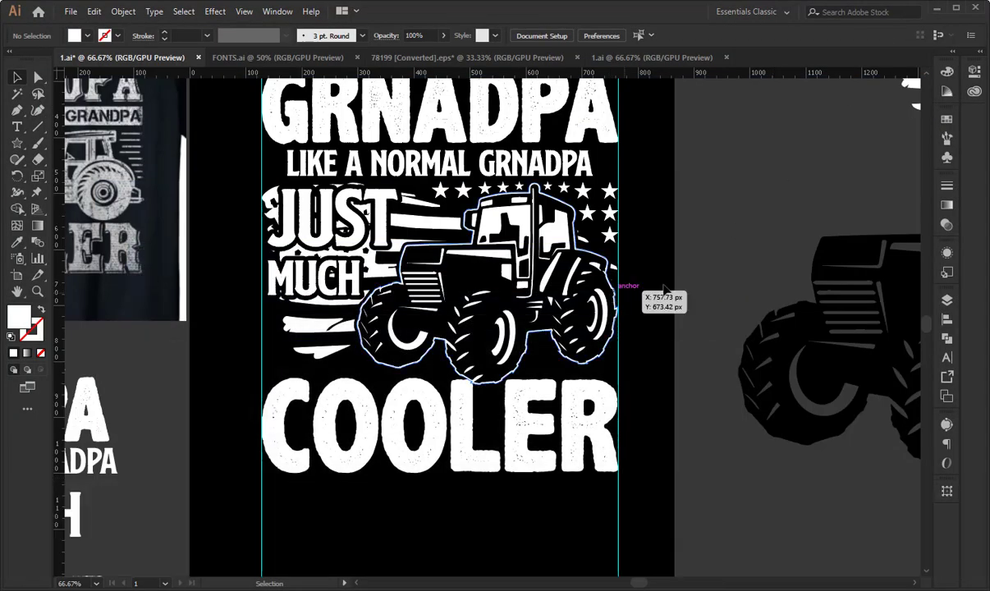
- Switch back to Illustrator and delete the outermost star, nearest JUST, from the row in front of the exhaust pipe
{"action": "key", "text": "space"}
{"action": "left_click_drag", "start_coordinate": [690, 265], "coordinate": [698, 221]}
{"action": "left_click", "coordinate": [626, 264]}
{"action": "key", "text": "space"}
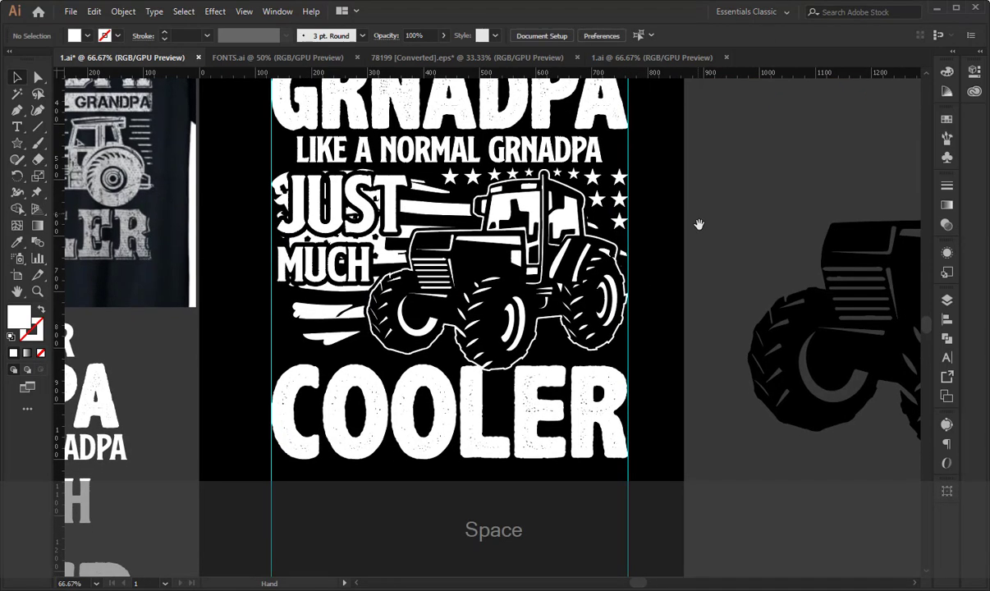
{"action": "left_click", "coordinate": [576, 382]}
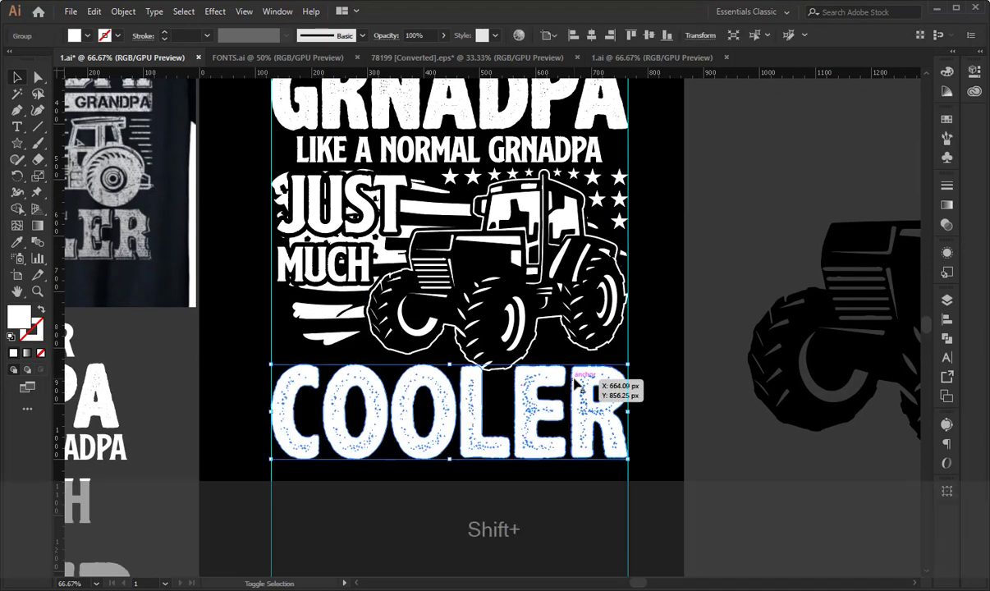
{"action": "left_click", "coordinate": [537, 175]}
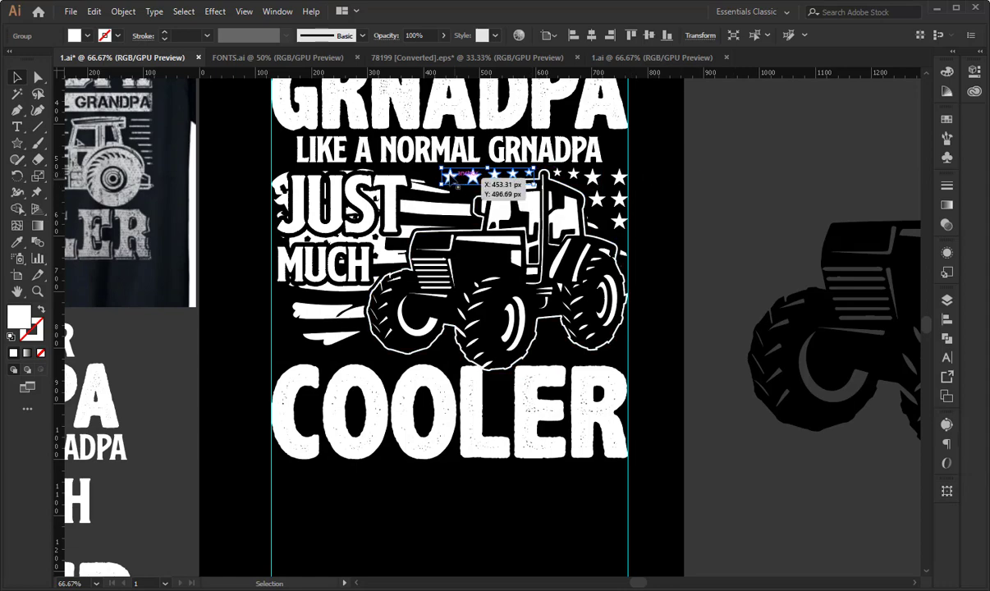
{"action": "key", "text": "Delete"}
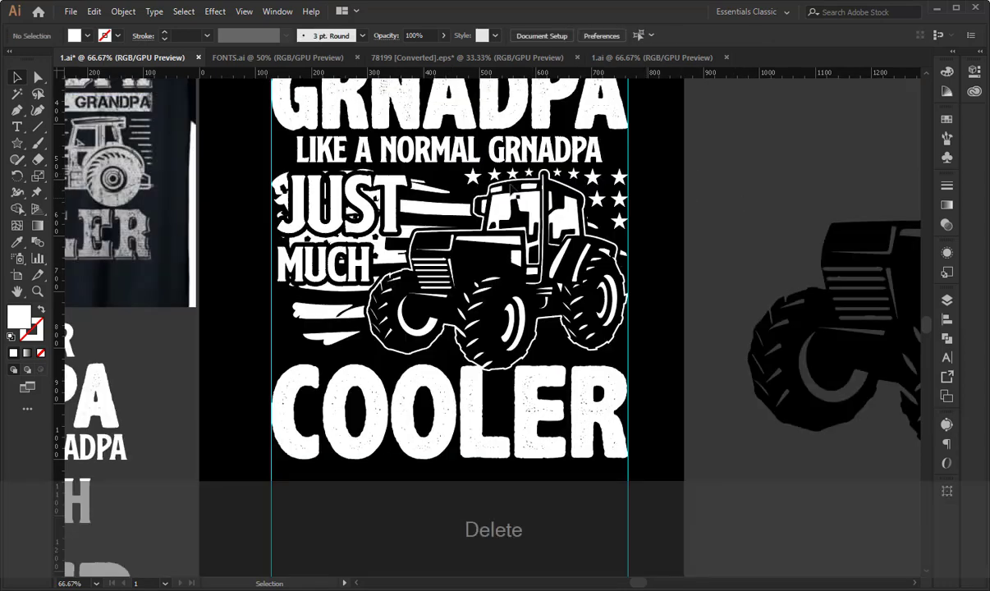
- Shift the four-star group in front of the exhaust pipe away from the pipe, toward JUST
{"action": "left_click", "coordinate": [475, 179]}
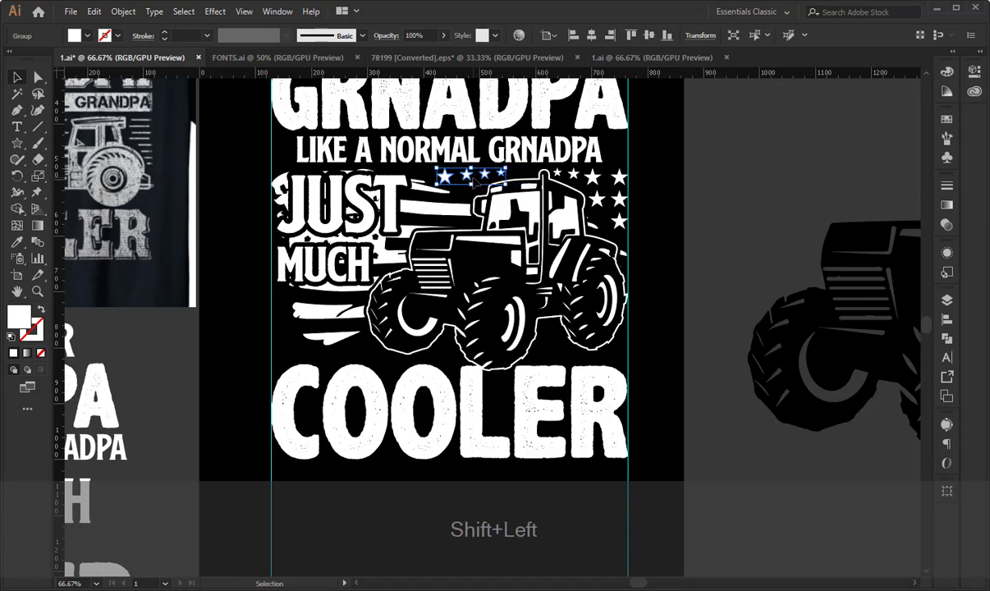
{"action": "key", "text": "ctrl+plus"}
{"action": "key", "text": "ctrl+plus"}
{"action": "key", "text": "ctrl+plus"}
{"action": "key", "text": "ctrl+plus"}
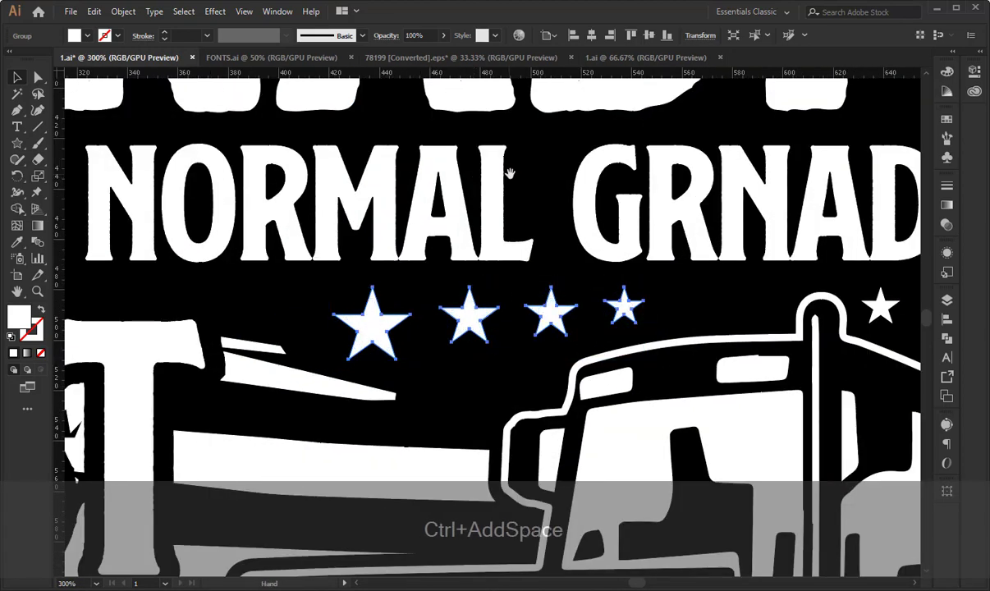
{"action": "left_click_drag", "start_coordinate": [725, 304], "coordinate": [567, 205]}
{"action": "left_click", "coordinate": [580, 203]}
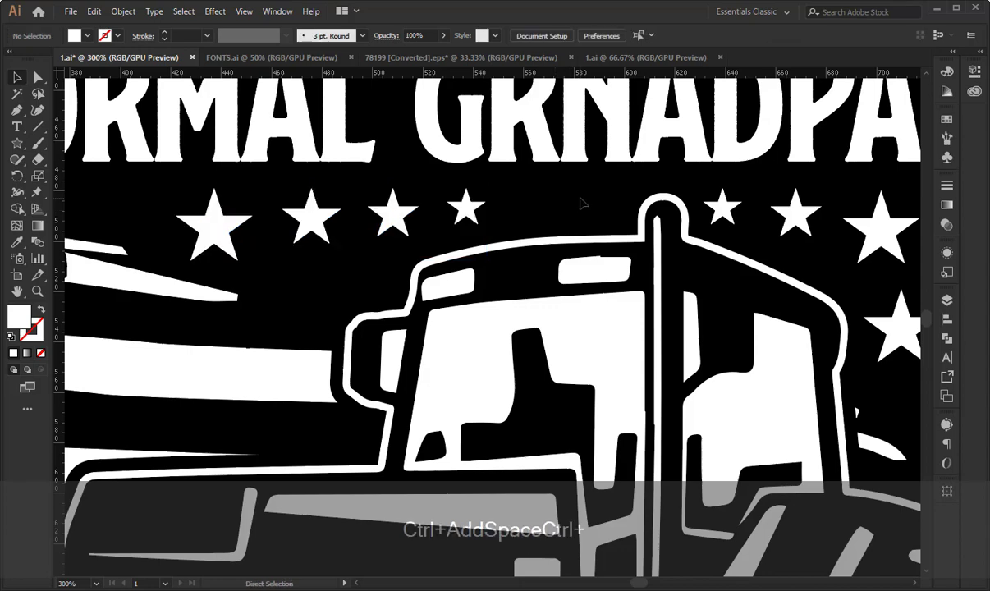
- Nudge the four-star group three small increments back toward the exhaust pipe
{"action": "key", "text": "ctrl+KP_Subtract"}
{"action": "key", "text": "ctrl+KP_Subtract"}
{"action": "key", "text": "ctrl+KP_Subtract"}
{"action": "left_click_drag", "start_coordinate": [777, 269], "coordinate": [746, 215]}
{"action": "key", "text": "ctrl+KP_Subtract"}
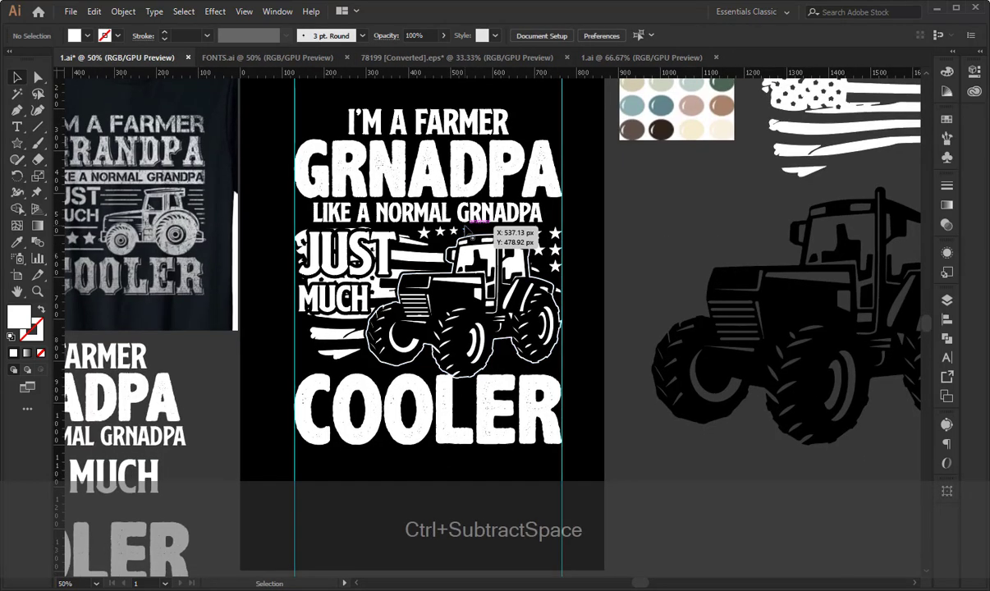
{"action": "left_click", "coordinate": [464, 227]}
{"action": "key", "text": "Right"}
{"action": "key", "text": "Right"}
{"action": "key", "text": "Right"}
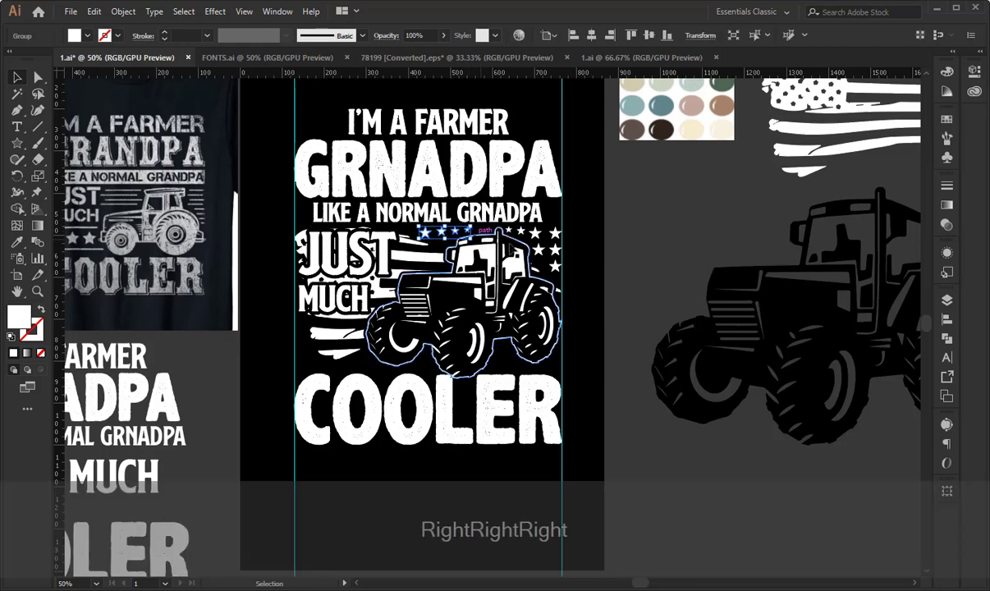
- Move COOLER up so that the tractor's front tire overlaps the tops of its letters
{"action": "left_click", "coordinate": [528, 440]}
{"action": "key", "text": "shift+Up"}
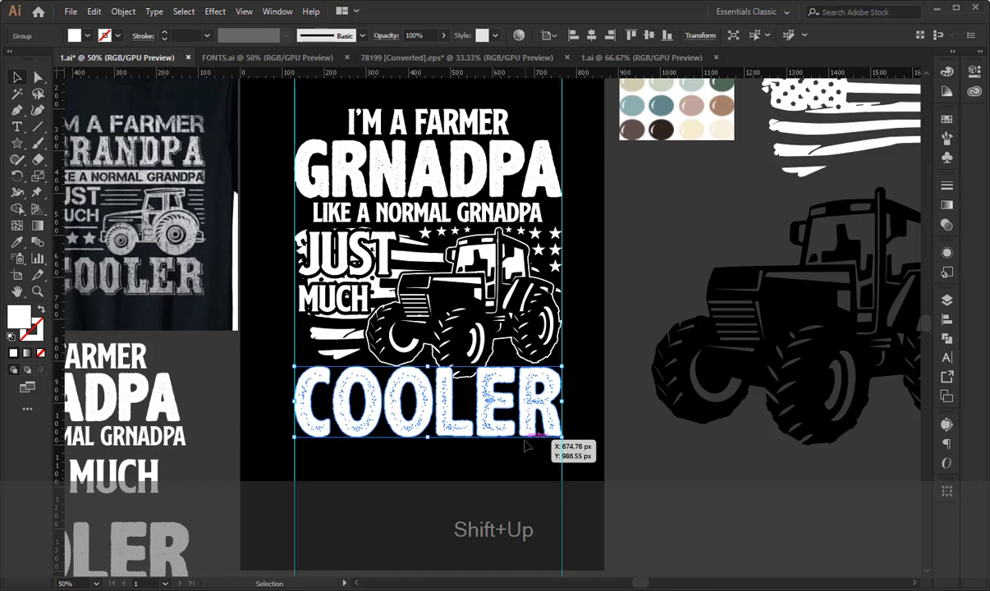
{"action": "key", "text": "Down"}
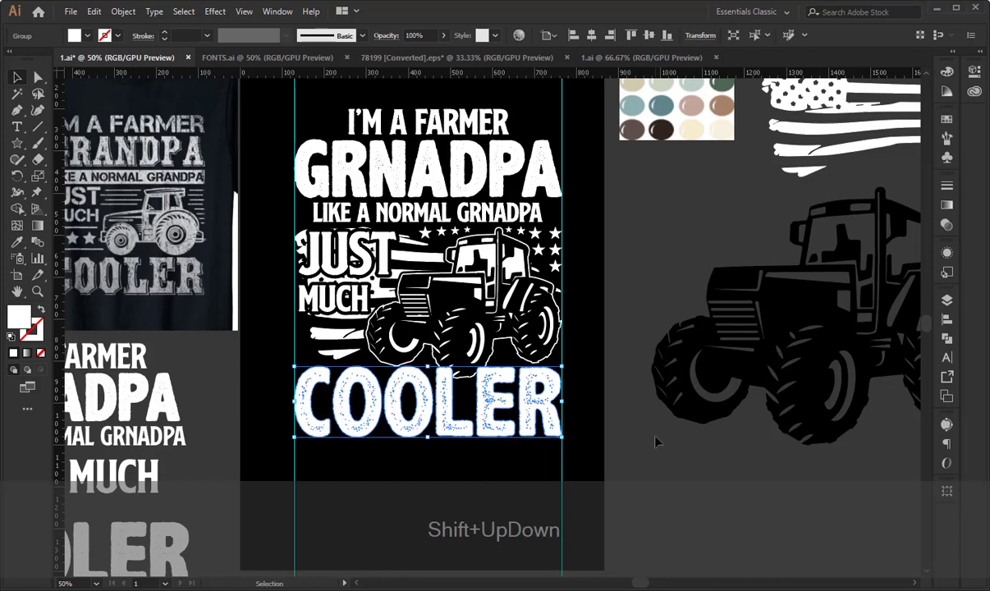
- Create an 8 px offset path with miter joins around the tractor's outline shape
{"action": "left_click", "coordinate": [503, 345]}
{"action": "left_click", "coordinate": [124, 12]}
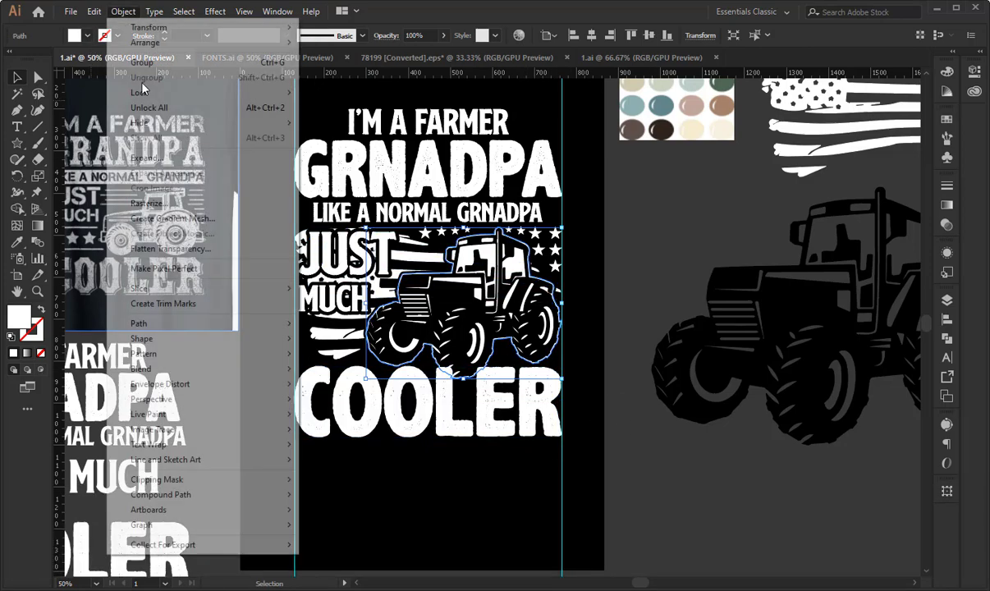
{"action": "mouse_move", "coordinate": [213, 324]}
{"action": "left_click", "coordinate": [322, 374]}
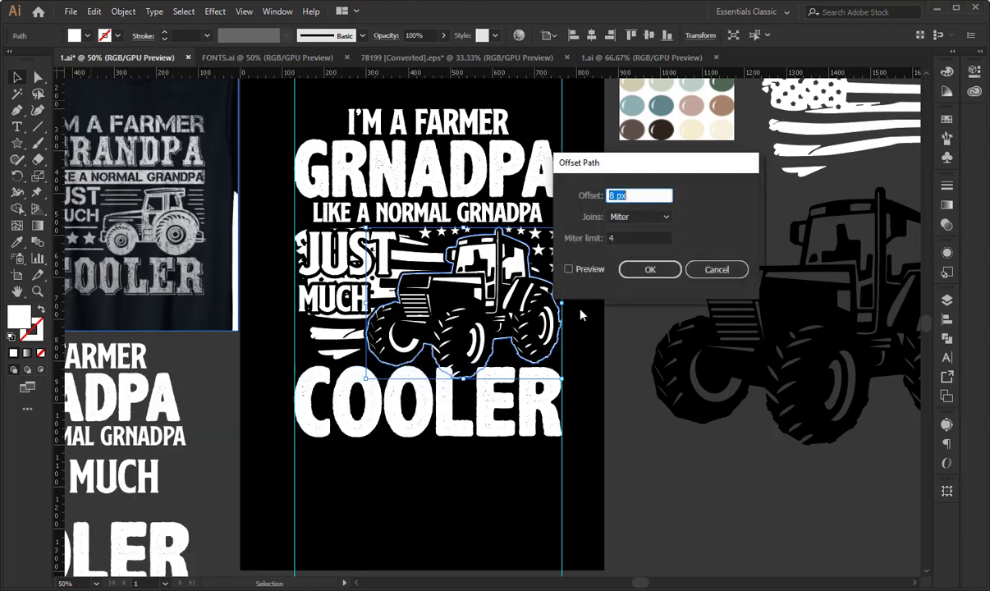
{"action": "left_click", "coordinate": [567, 269]}
{"action": "left_click", "coordinate": [645, 268]}
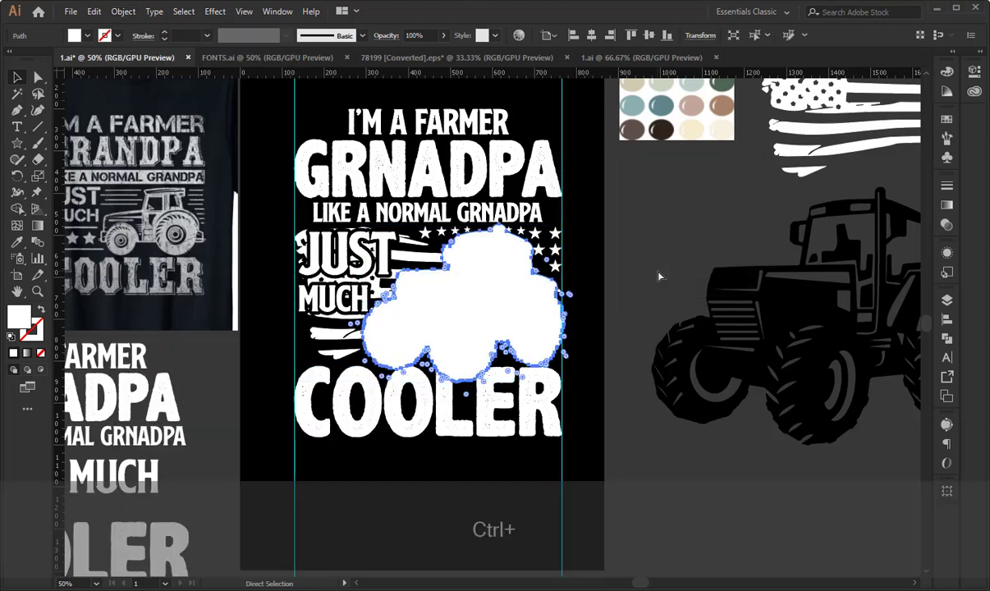
- Cut the offset tractor shape and paste it in place inside COOLER's opacity mask
{"action": "key", "text": "ctrl+x"}
{"action": "key", "text": "v"}
{"action": "left_click", "coordinate": [538, 385]}
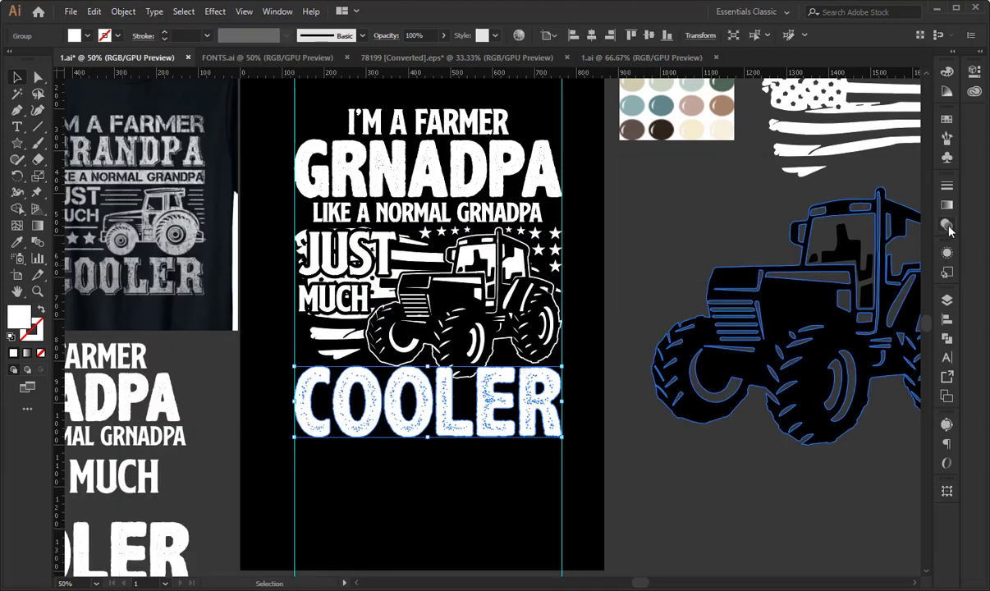
{"action": "left_click", "coordinate": [946, 224]}
{"action": "left_click", "coordinate": [851, 237]}
{"action": "key", "text": "ctrl+f"}
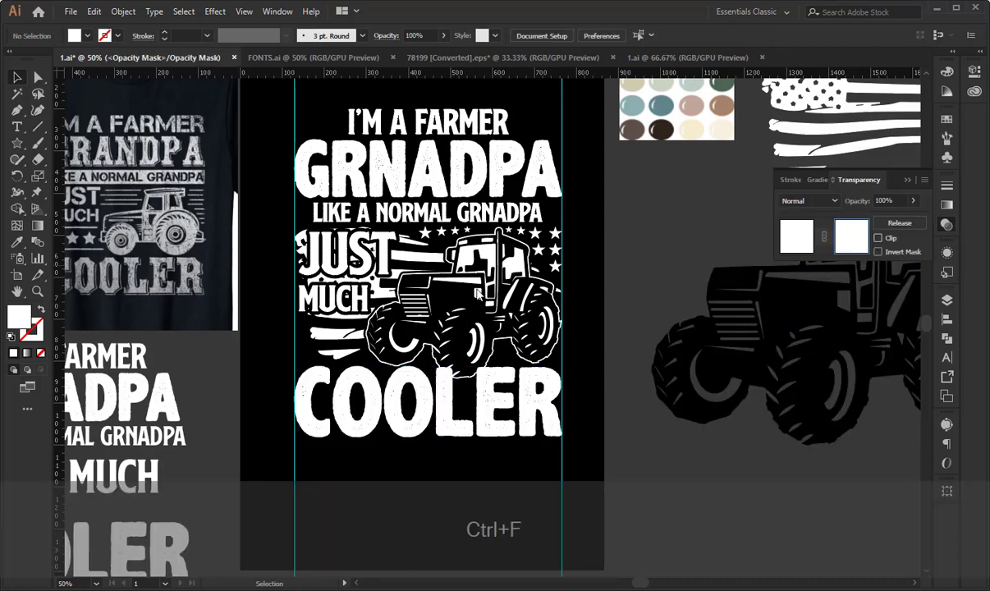
- Fill the pasted mask shape with the artboard's black, exit mask editing and deselect everything
{"action": "left_click", "coordinate": [16, 241]}
{"action": "left_click", "coordinate": [282, 109]}
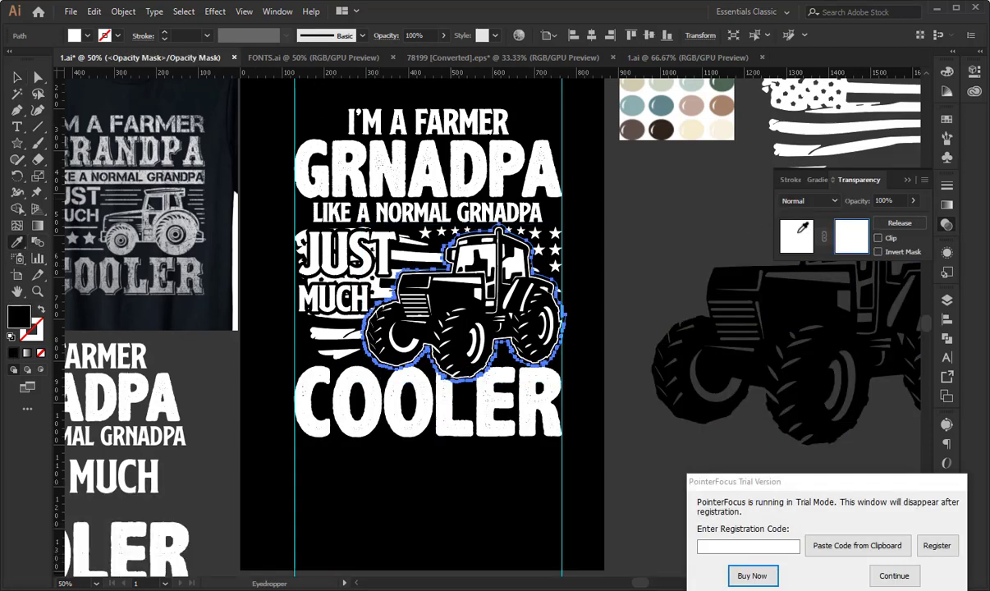
{"action": "left_click", "coordinate": [893, 575]}
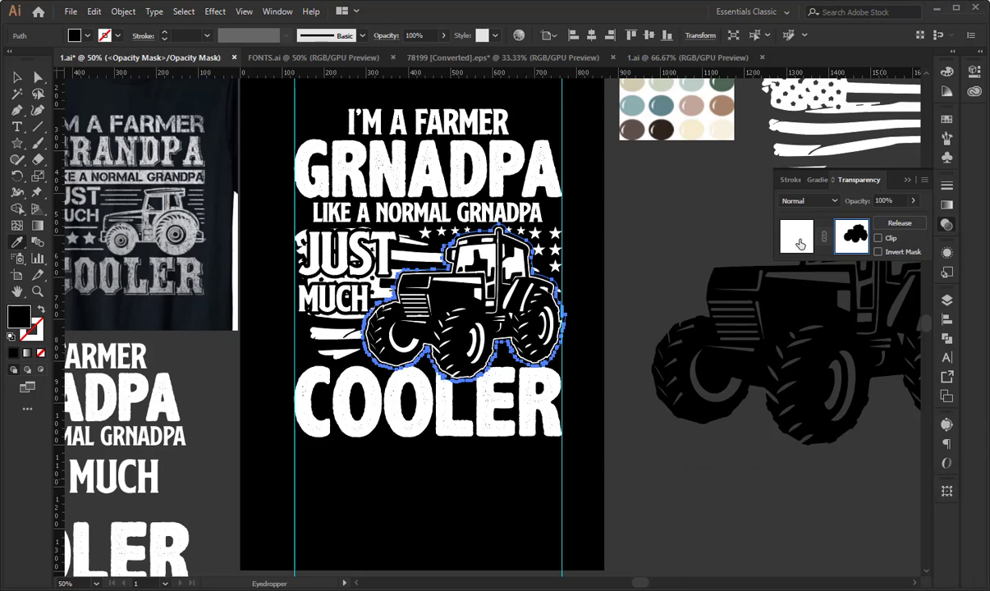
{"action": "left_click", "coordinate": [797, 238]}
{"action": "left_click", "coordinate": [907, 180]}
{"action": "left_click", "coordinate": [16, 78]}
{"action": "left_click", "coordinate": [257, 125]}
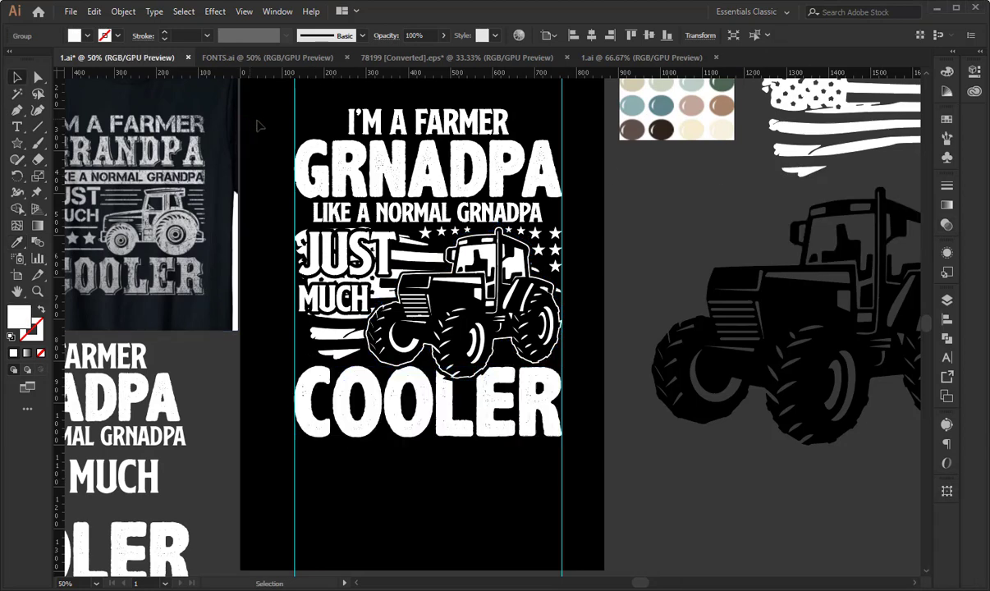
- Nudge the large GRNADPA line down one small increment toward LIKE A NORMAL GRNADPA and deselect it
{"action": "key", "text": "space"}
{"action": "left_click_drag", "start_coordinate": [288, 143], "coordinate": [268, 157]}
{"action": "key", "text": "ctrl"}
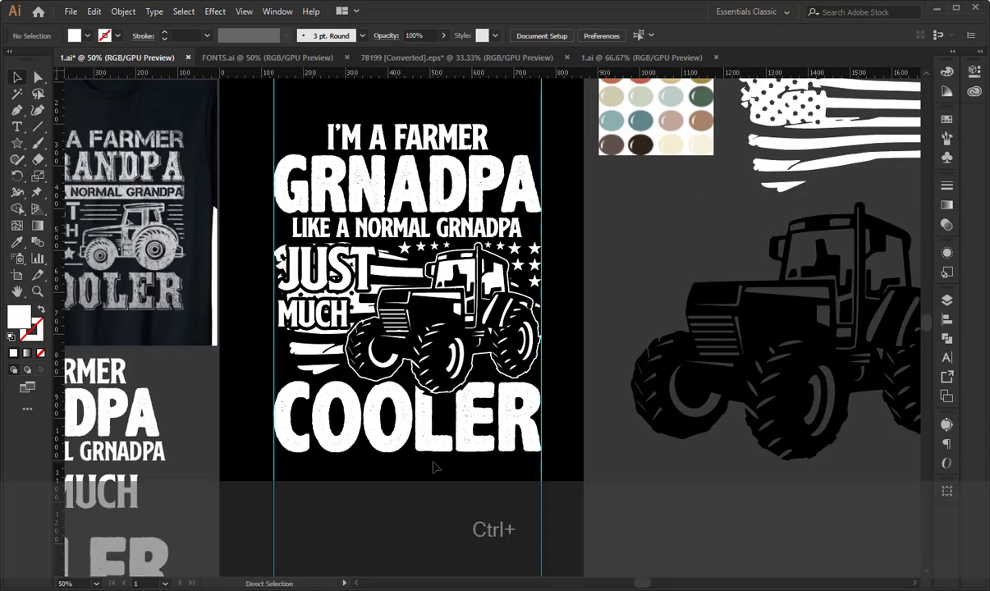
{"action": "left_click_drag", "start_coordinate": [492, 133], "coordinate": [525, 259]}
{"action": "key", "text": "ctrl+plus"}
{"action": "key", "text": "ctrl+plus"}
{"action": "left_click", "coordinate": [487, 267]}
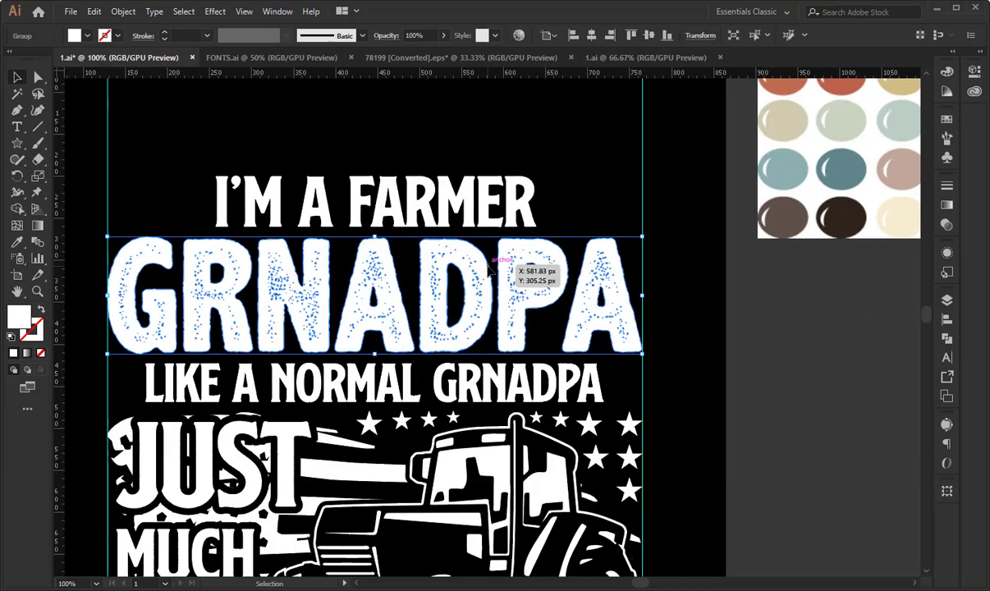
{"action": "key", "text": "Down"}
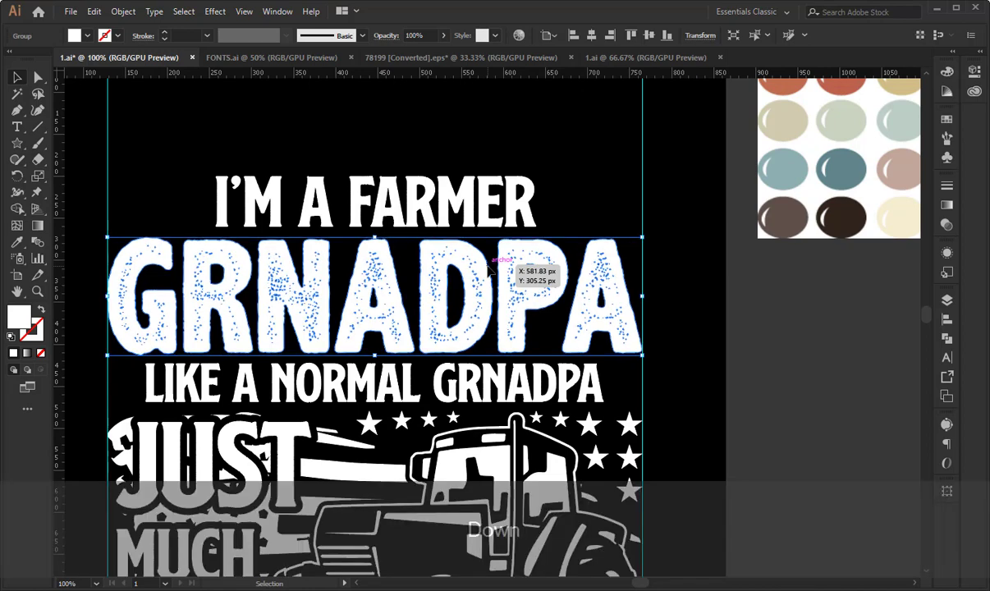
{"action": "left_click", "coordinate": [657, 419]}
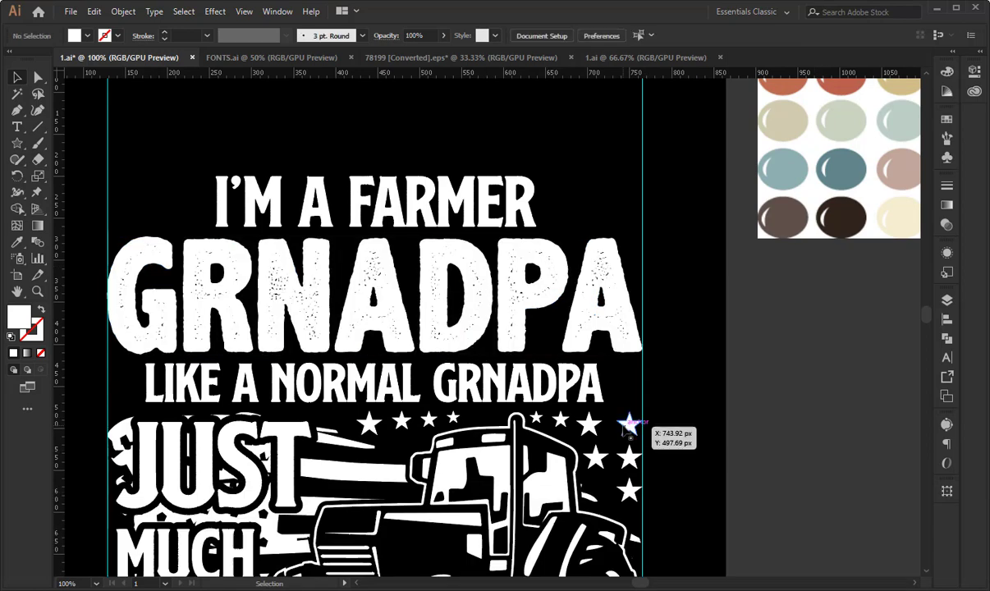
- Start a Pen tool shape after LIKE A NORMAL GRNADPA, with a letter-height vertical edge and a straight base reaching the guide
{"action": "key", "text": "ctrl+KP_Add"}
{"action": "key", "text": "ctrl+KP_Add"}
{"action": "key", "text": "ctrl+KP_Add"}
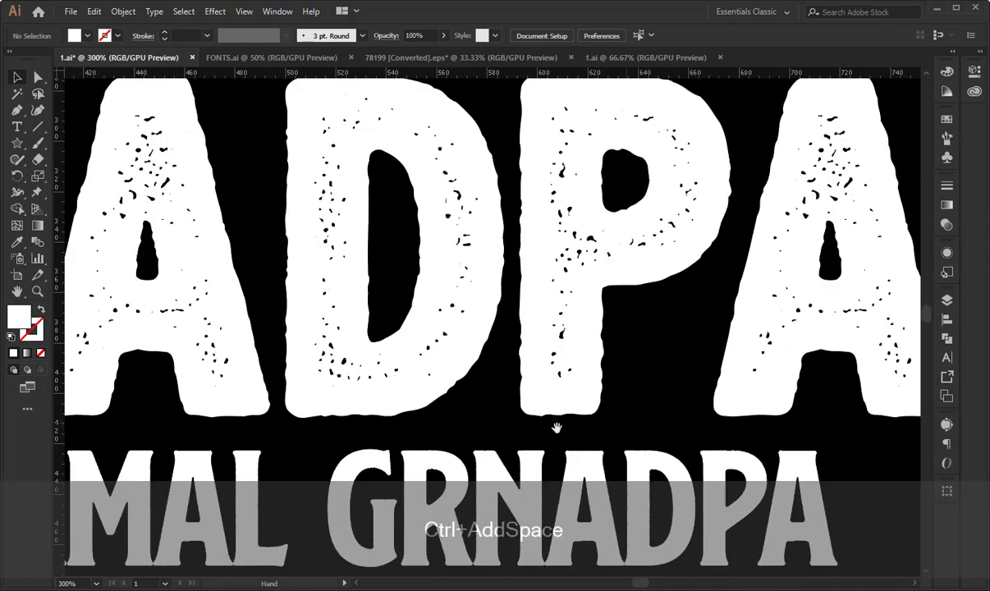
{"action": "left_click_drag", "start_coordinate": [557, 420], "coordinate": [221, 224]}
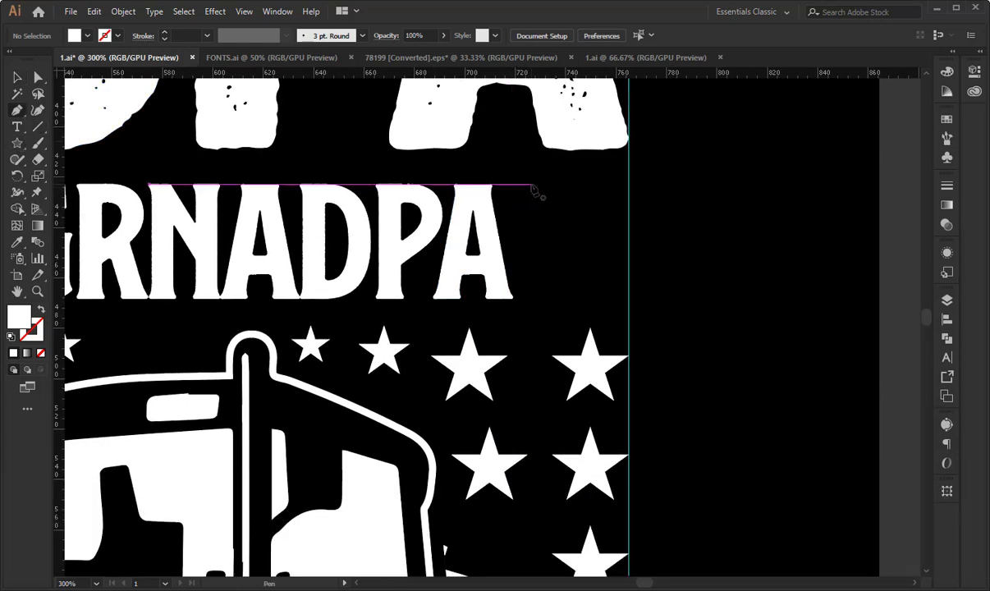
{"action": "left_click", "coordinate": [530, 299]}
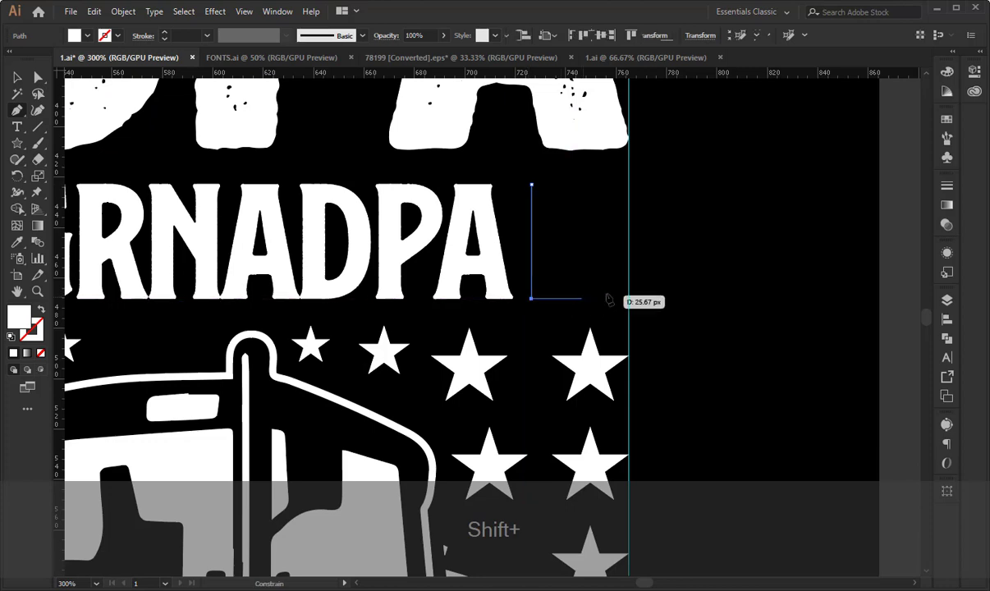
{"action": "left_click", "coordinate": [629, 299]}
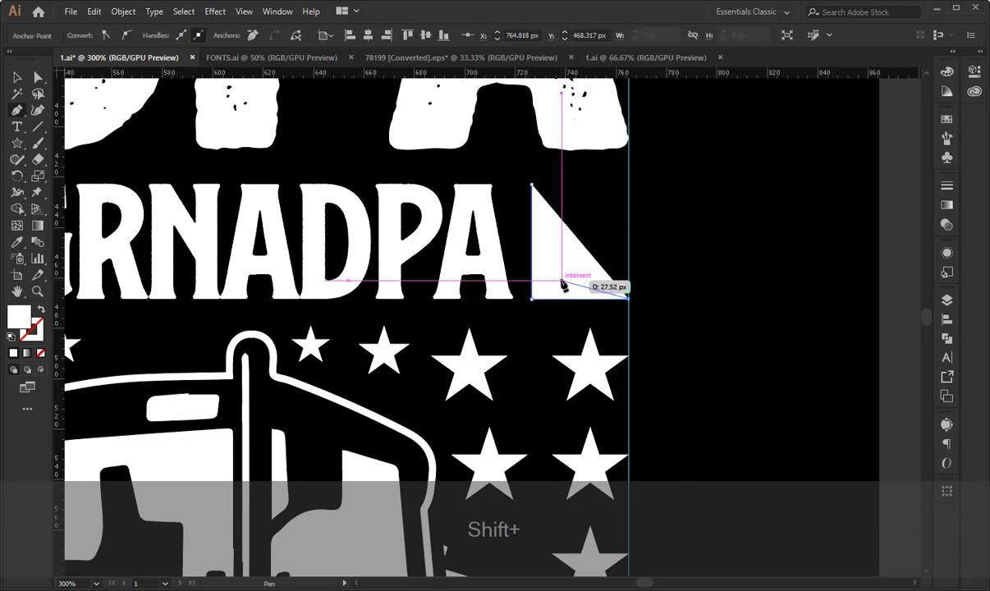
- Draw a zigzag edge of six pointed notches up along the guide, then close the white shape and deselect it
{"action": "left_click", "coordinate": [562, 280]}
{"action": "left_click", "coordinate": [630, 281]}
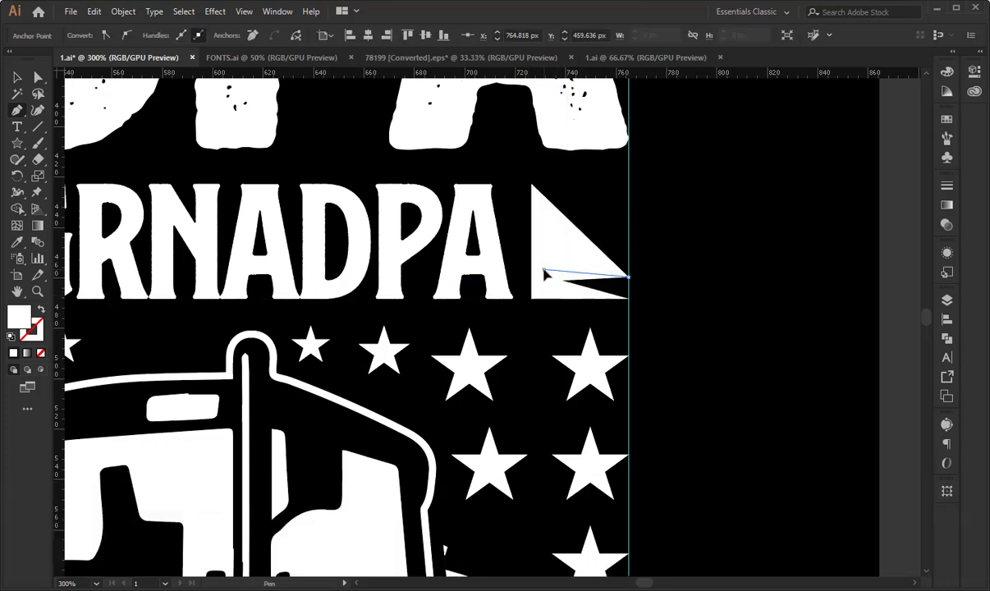
{"action": "left_click", "coordinate": [544, 270]}
{"action": "left_click", "coordinate": [629, 264]}
{"action": "left_click", "coordinate": [552, 255]}
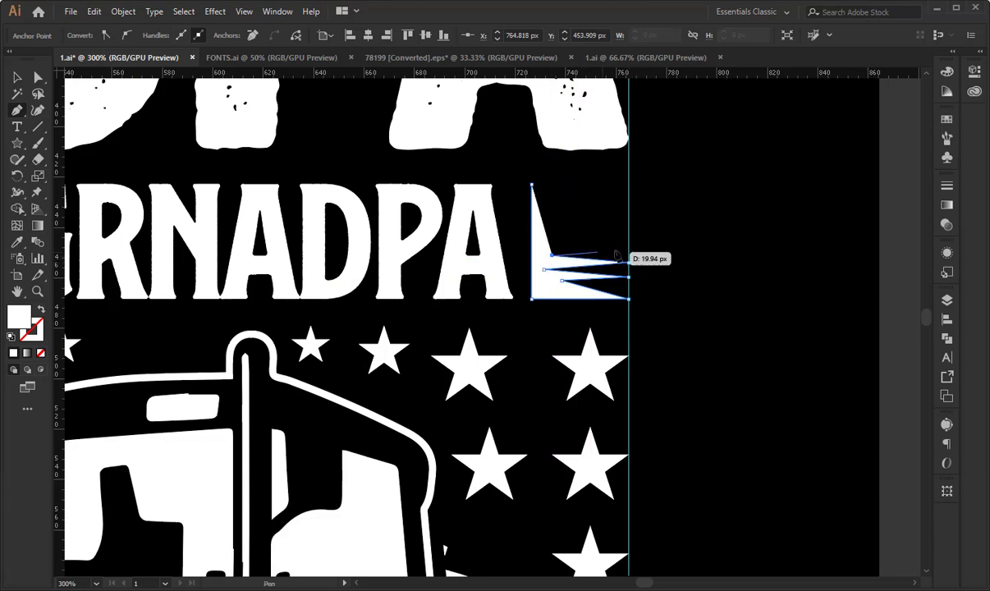
{"action": "left_click", "coordinate": [630, 249]}
{"action": "left_click", "coordinate": [551, 238]}
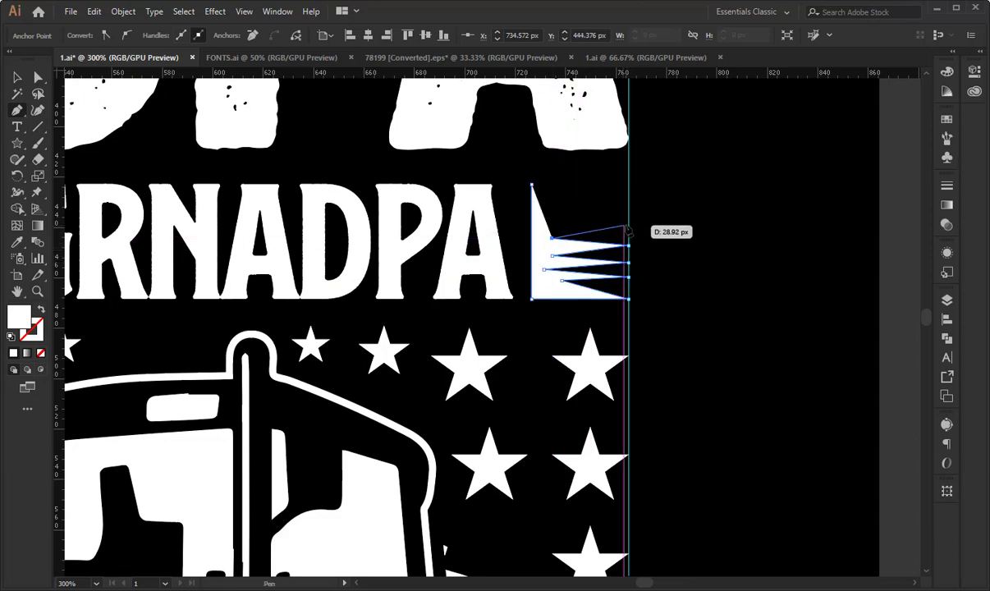
{"action": "left_click", "coordinate": [629, 223]}
{"action": "left_click", "coordinate": [552, 213]}
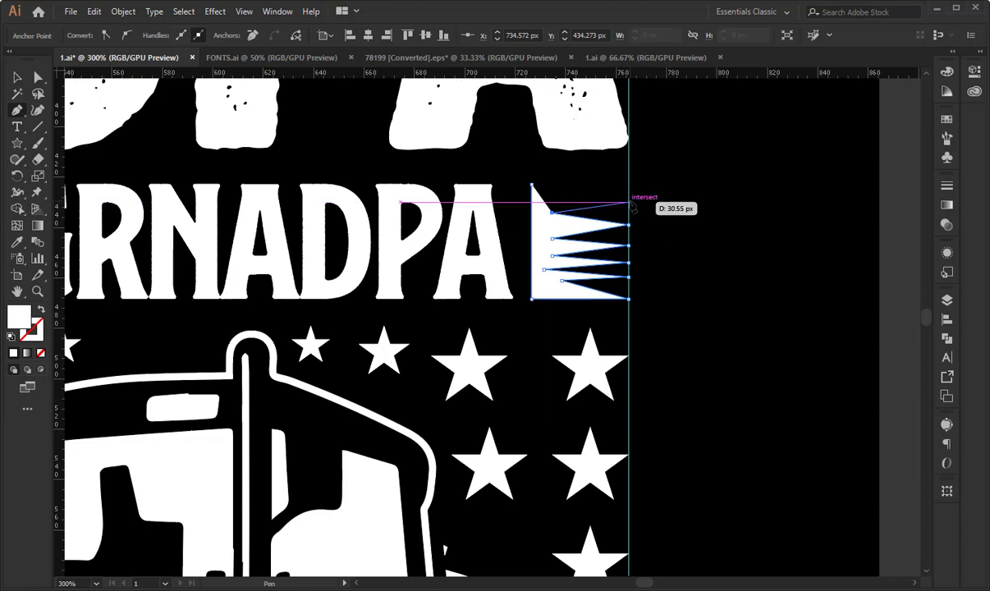
{"action": "left_click", "coordinate": [629, 202]}
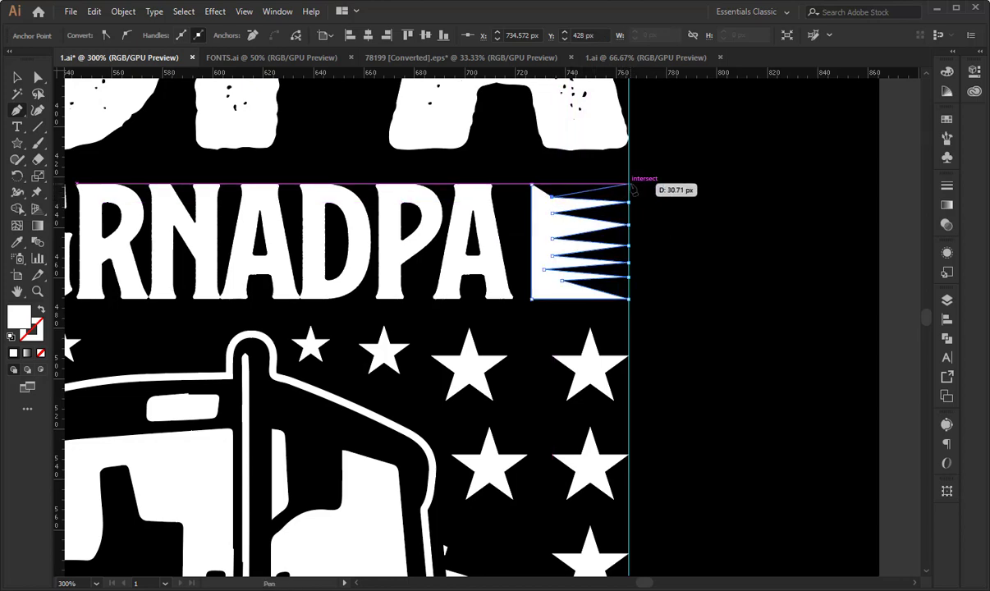
{"action": "left_click", "coordinate": [551, 194]}
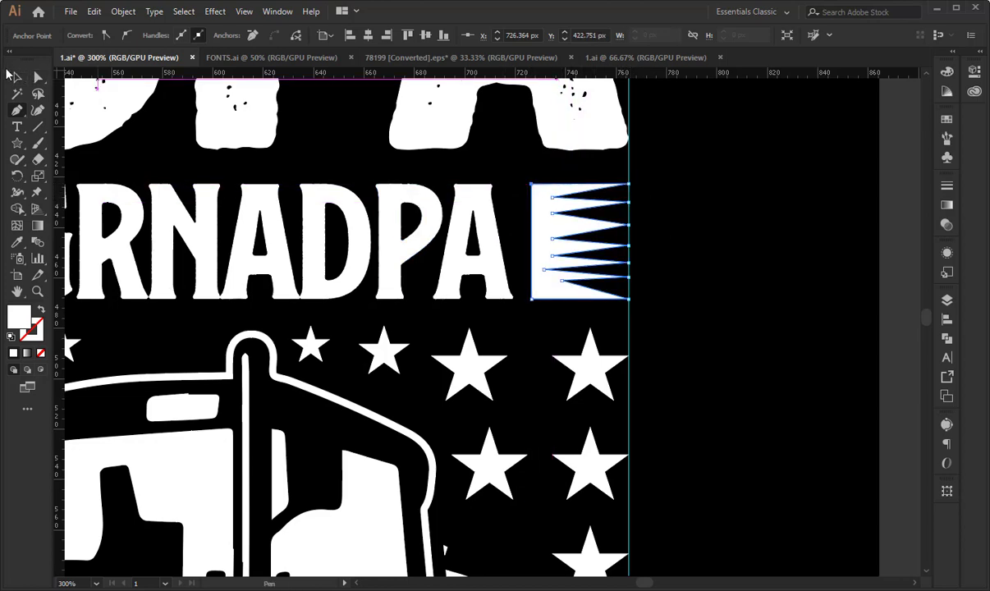
{"action": "left_click", "coordinate": [755, 187], "text": "ctrl"}
- Examine how the spiked shape beside LIKE A NORMAL GRNADPA fits the whole design and the reference shirt
{"action": "key", "text": "ctrl+KP_Subtract"}
{"action": "key", "text": "ctrl+KP_Subtract"}
{"action": "key", "text": "ctrl+KP_Subtract"}
{"action": "key", "text": "ctrl+KP_Subtract"}
{"action": "key", "text": "ctrl+KP_Subtract"}
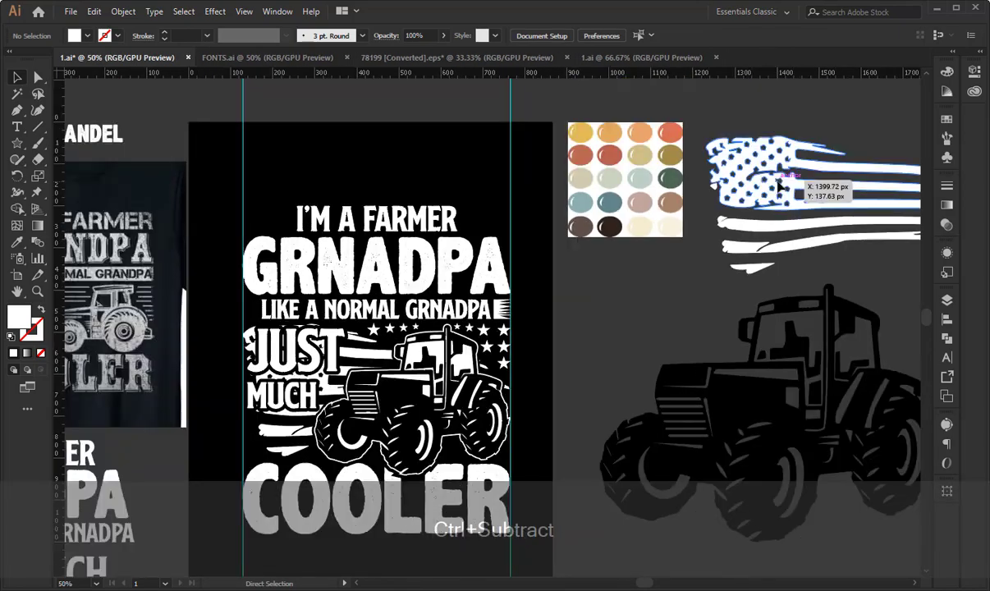
{"action": "key", "text": "space"}
{"action": "left_click_drag", "start_coordinate": [520, 309], "coordinate": [603, 282]}
- Move the spiked shape's upper inner corner about 10 px toward the neighboring A so its inner edge slants parallel to the letter
{"action": "left_click", "coordinate": [586, 281]}
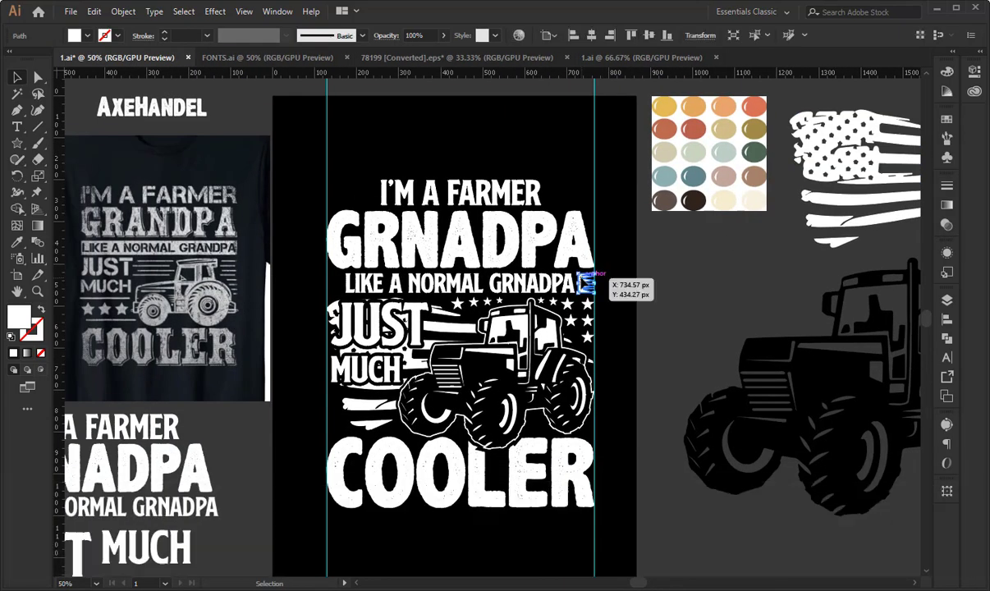
{"action": "key", "text": "ctrl+KP_Add"}
{"action": "key", "text": "ctrl+KP_Add"}
{"action": "key", "text": "ctrl+KP_Add"}
{"action": "key", "text": "ctrl+KP_Add"}
{"action": "key", "text": "ctrl+KP_Add"}
{"action": "key", "text": "ctrl+KP_Add"}
{"action": "key", "text": "ctrl+KP_Add"}
{"action": "key", "text": "ctrl+KP_Add"}
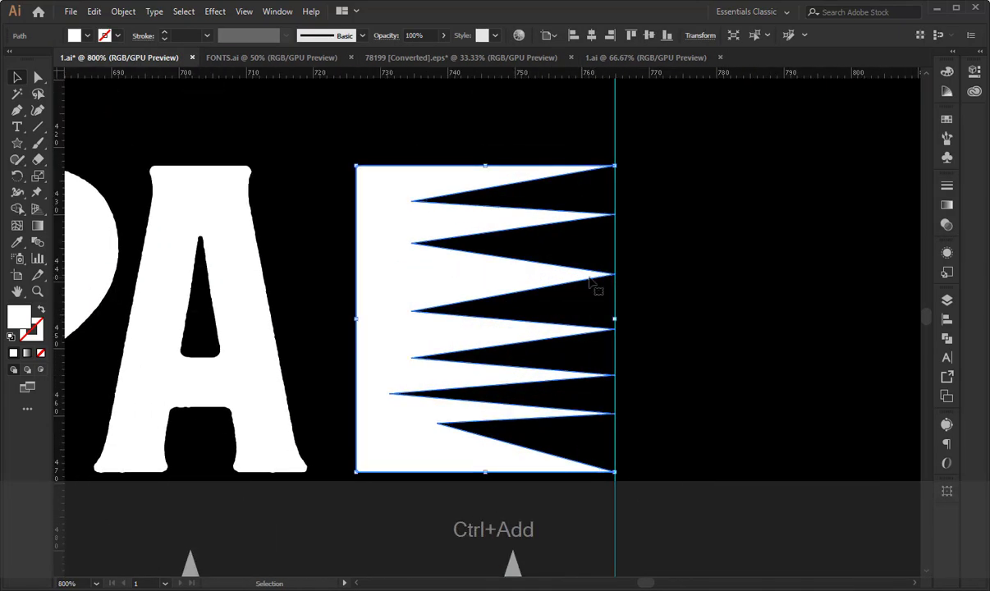
{"action": "key", "text": "space"}
{"action": "left_click", "coordinate": [37, 78]}
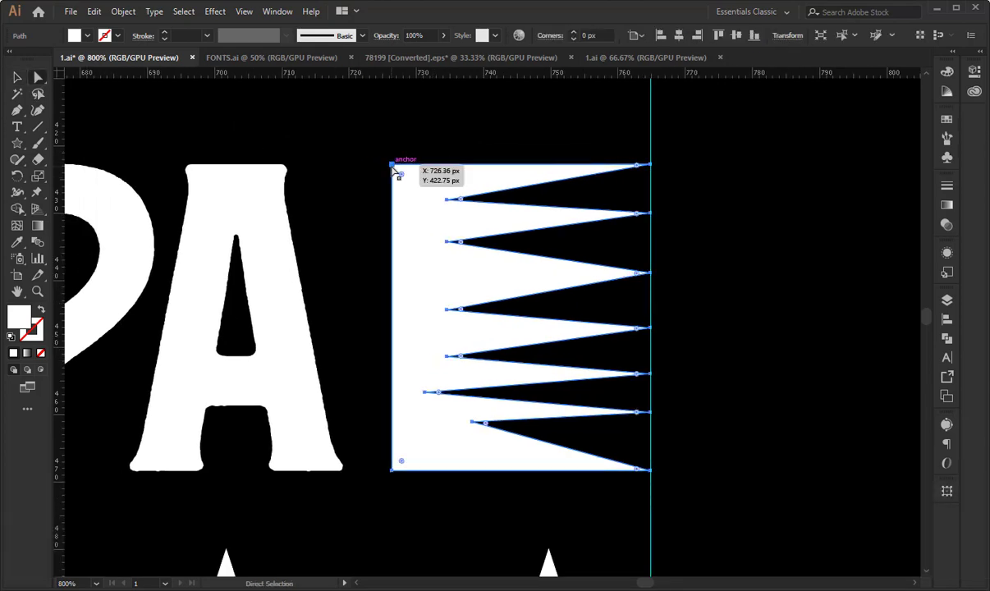
{"action": "left_click", "coordinate": [392, 165]}
{"action": "key", "text": "shift+Left"}
{"action": "key", "text": "Right"}
{"action": "key", "text": "Right"}
{"action": "key", "text": "Right"}
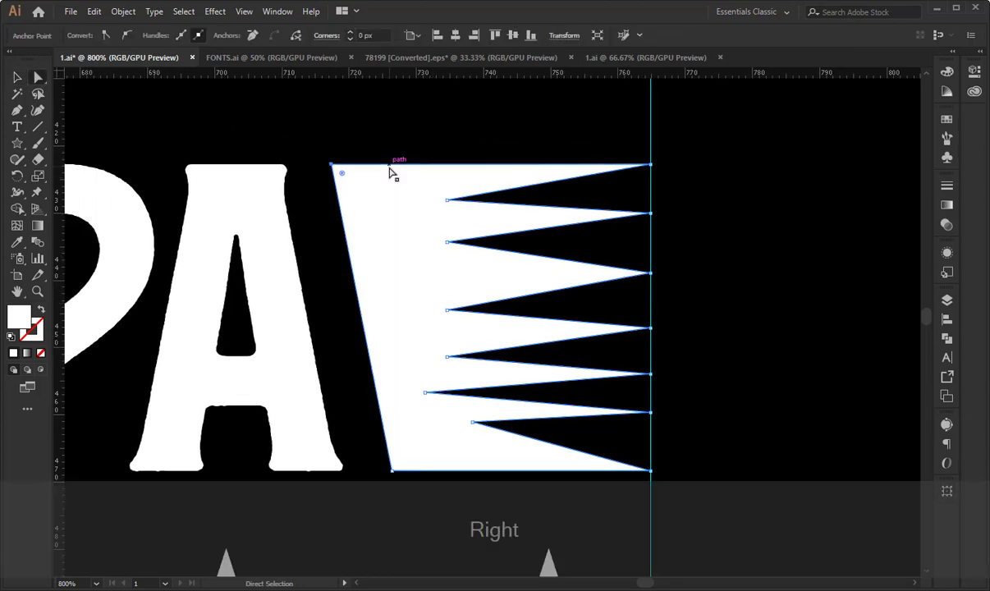
{"action": "key", "text": "Left"}
{"action": "key", "text": "Left"}
{"action": "key", "text": "Left"}
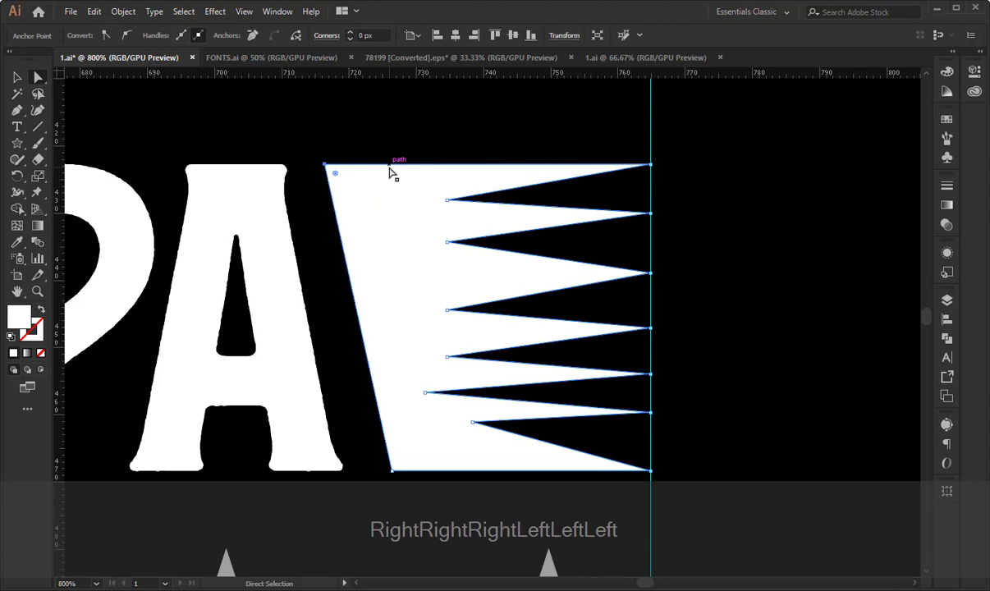
- Create a vertically reflected copy of the spiked shape beside LIKE A NORMAL GRNADPA
{"action": "left_click", "coordinate": [305, 116]}
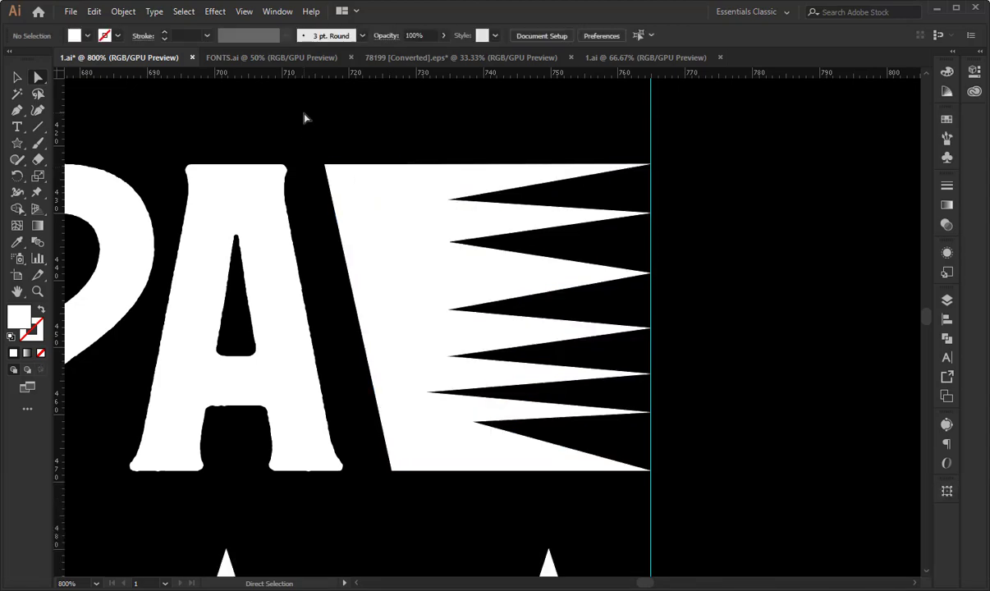
{"action": "key", "text": "ctrl+KP_Subtract"}
{"action": "key", "text": "ctrl+KP_Subtract"}
{"action": "key", "text": "ctrl+KP_Subtract"}
{"action": "key", "text": "ctrl+KP_Subtract"}
{"action": "key", "text": "ctrl+KP_Subtract"}
{"action": "key", "text": "ctrl+KP_Subtract"}
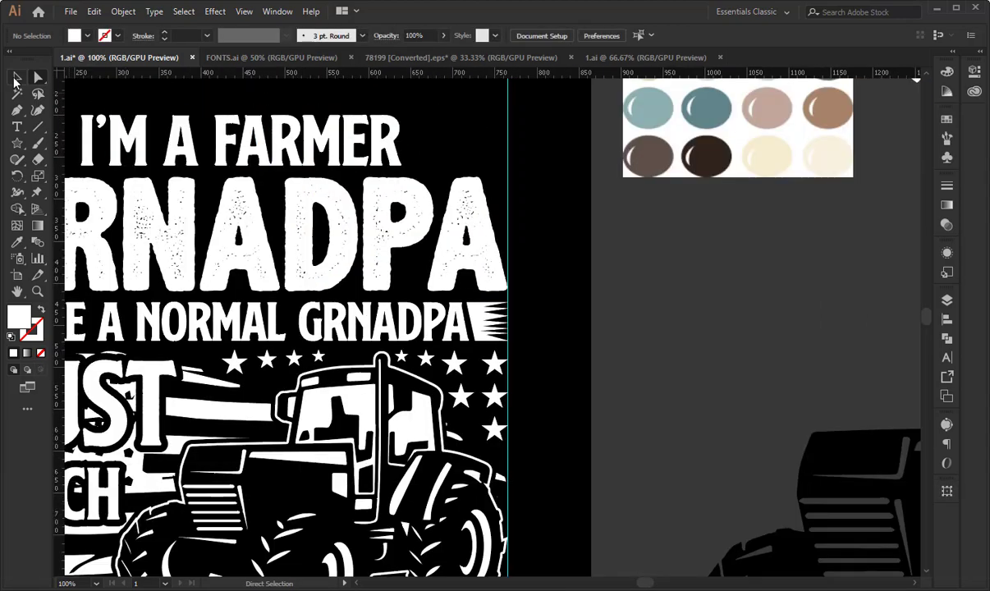
{"action": "left_click_drag", "start_coordinate": [482, 319], "coordinate": [736, 264]}
{"action": "right_click", "coordinate": [736, 264]}
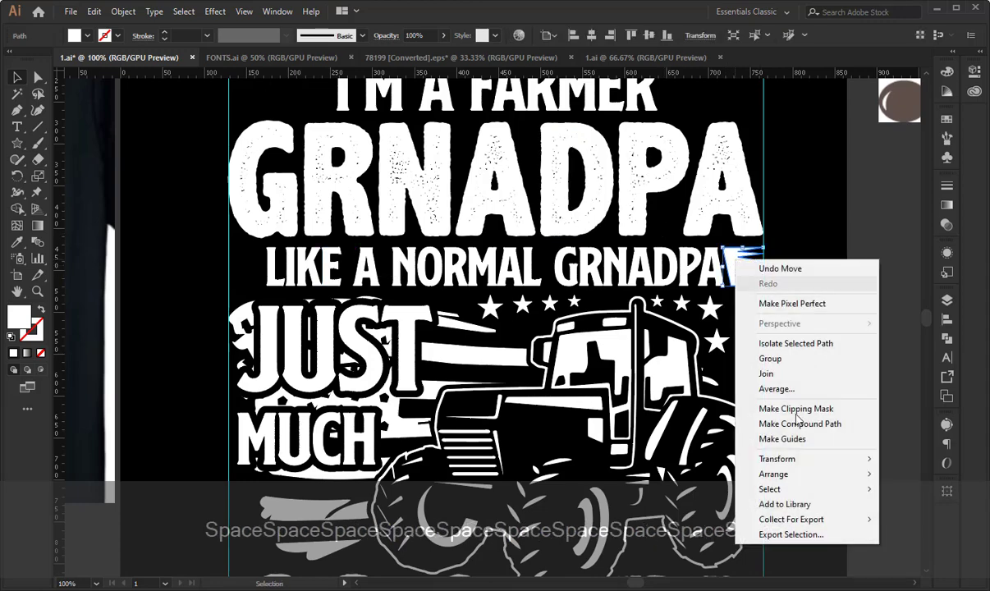
{"action": "mouse_move", "coordinate": [788, 459]}
{"action": "left_click", "coordinate": [672, 509]}
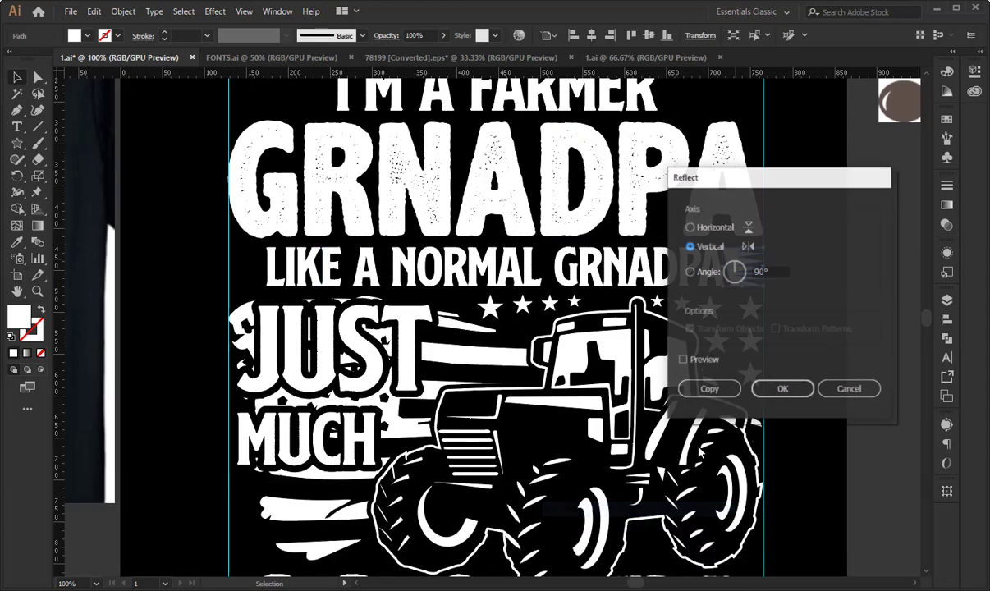
{"action": "left_click", "coordinate": [687, 245]}
{"action": "left_click", "coordinate": [711, 389]}
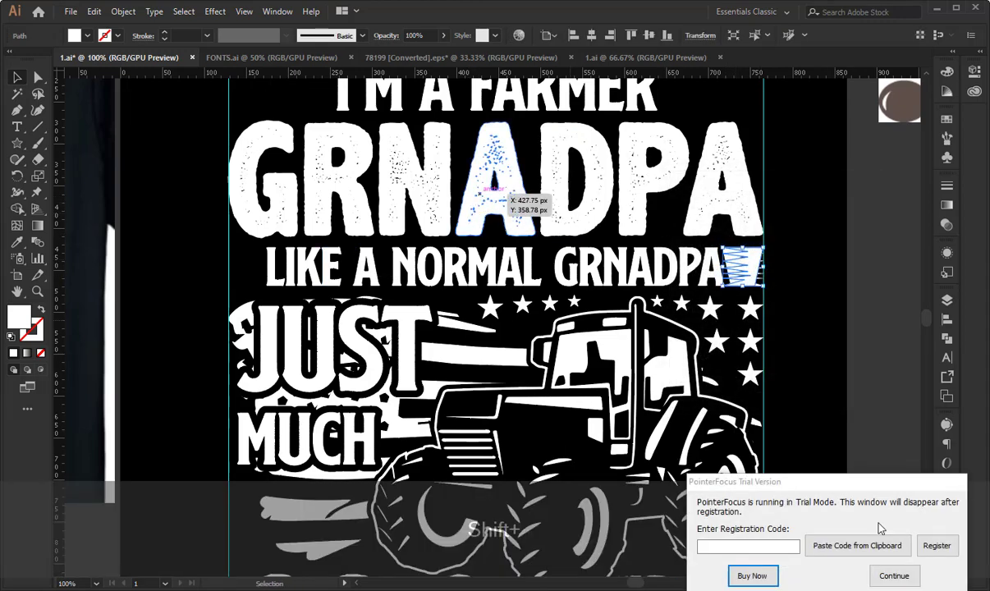
- Align the mirrored spiked copy to the left edge of the large GRNADPA lettering, using the lettering as key object
{"action": "left_click", "coordinate": [891, 574]}
{"action": "left_click", "coordinate": [478, 204], "text": "shift"}
{"action": "left_click", "coordinate": [477, 204]}
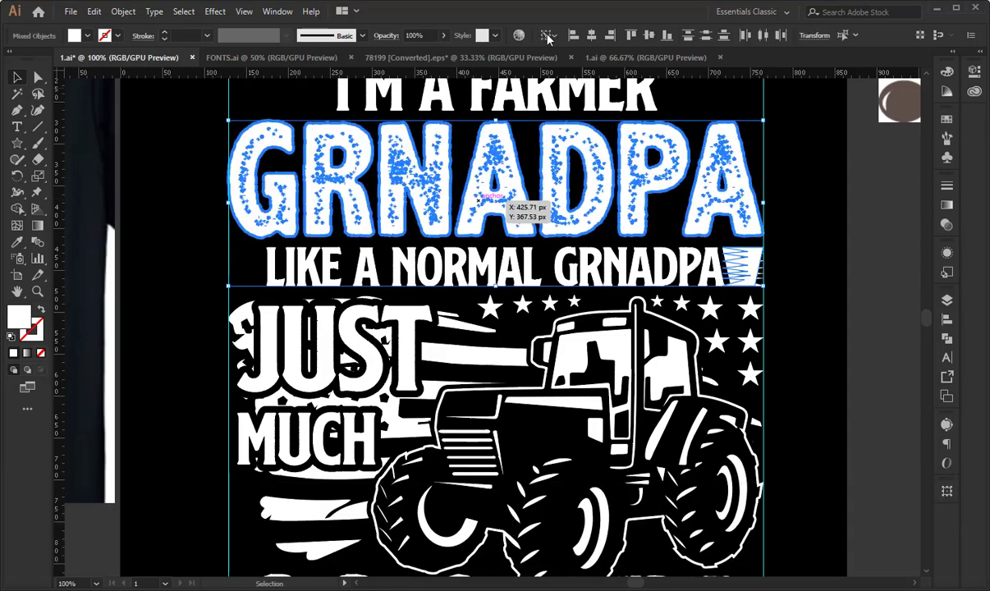
{"action": "left_click", "coordinate": [572, 35]}
{"action": "left_click", "coordinate": [840, 306]}
- Move the mirrored shape's upper inner corner about 10 px away from the L so its inner edge runs nearly vertical, then deselect it
{"action": "key", "text": "ctrl+plus"}
{"action": "key", "text": "ctrl+plus"}
{"action": "key", "text": "ctrl+plus"}
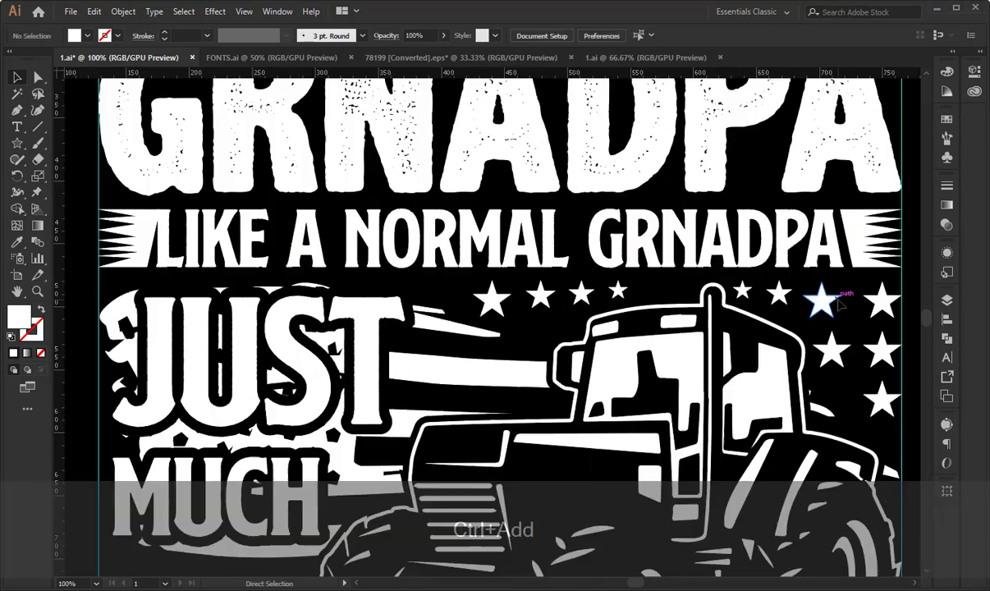
{"action": "left_click_drag", "start_coordinate": [286, 208], "coordinate": [725, 294]}
{"action": "left_click_drag", "start_coordinate": [379, 320], "coordinate": [437, 335]}
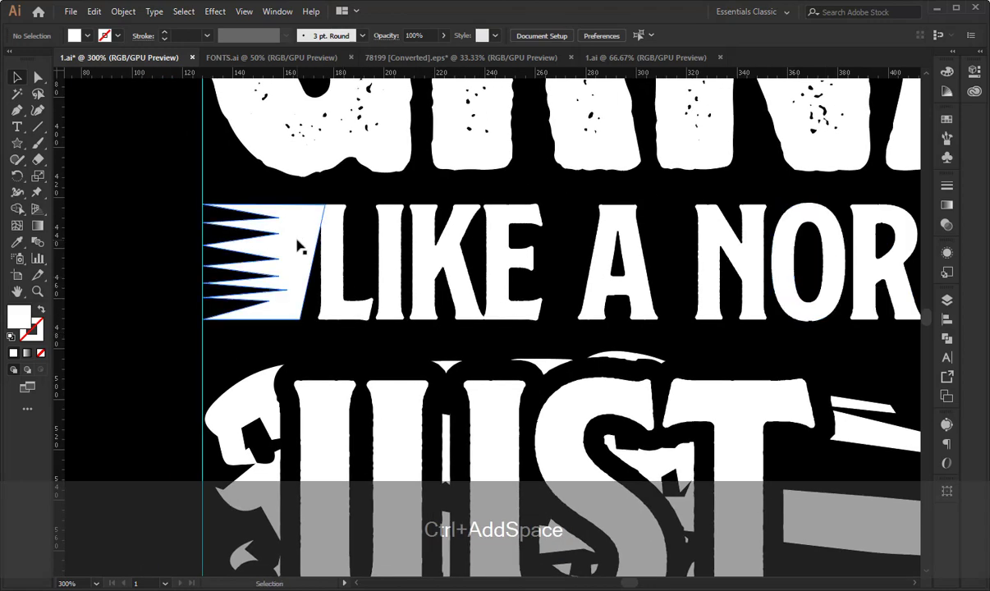
{"action": "left_click", "coordinate": [299, 243]}
{"action": "key", "text": "ctrl+plus"}
{"action": "key", "text": "ctrl+plus"}
{"action": "key", "text": "ctrl+plus"}
{"action": "key", "text": "ctrl+plus"}
{"action": "key", "text": "ctrl+plus"}
{"action": "left_click_drag", "start_coordinate": [502, 249], "coordinate": [314, 363]}
{"action": "left_click", "coordinate": [37, 76]}
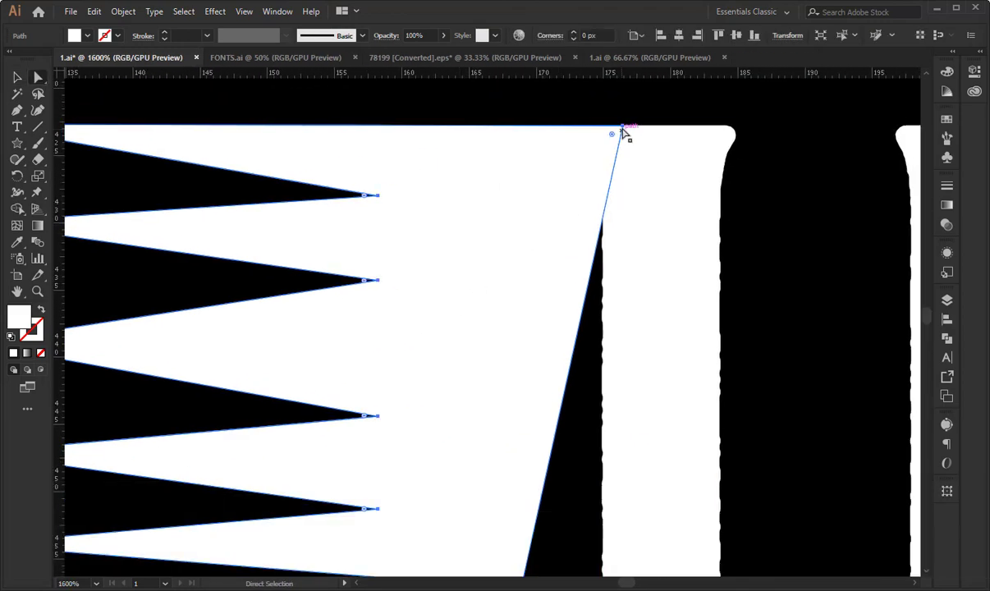
{"action": "left_click_drag", "start_coordinate": [624, 129], "coordinate": [481, 130]}
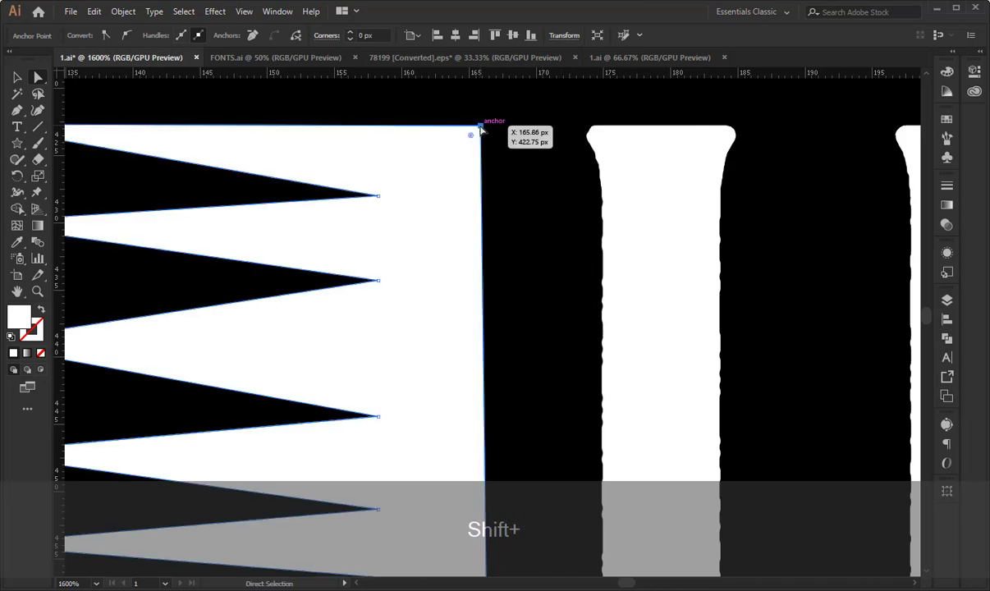
{"action": "left_click_drag", "start_coordinate": [497, 307], "coordinate": [511, 124]}
{"action": "key", "text": "ctrl+minus"}
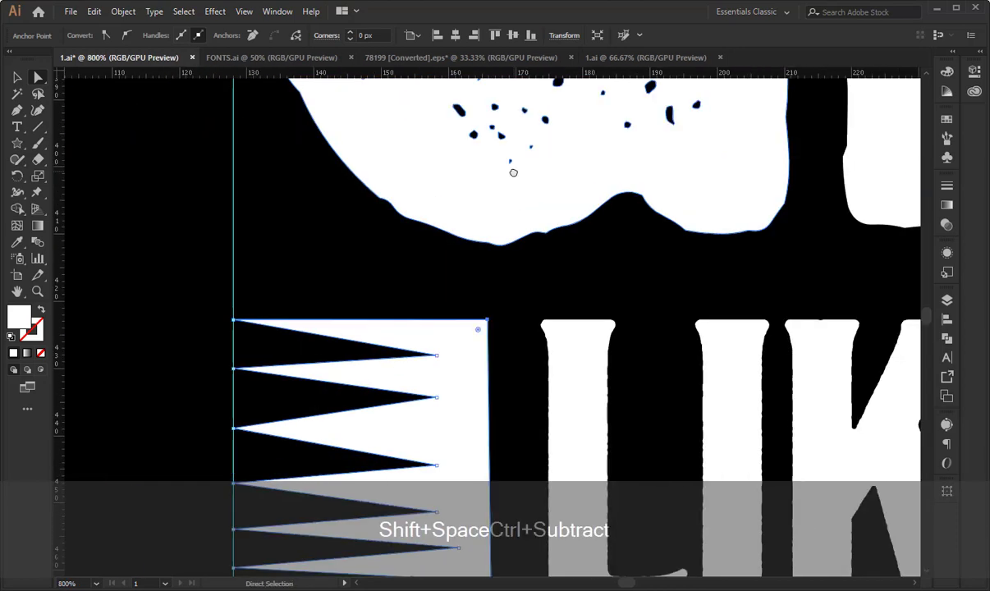
{"action": "left_click_drag", "start_coordinate": [481, 300], "coordinate": [457, 195]}
{"action": "left_click", "coordinate": [450, 220]}
{"action": "key", "text": "ctrl+z"}
{"action": "left_click", "coordinate": [454, 197]}
{"action": "left_click", "coordinate": [17, 77]}
{"action": "left_click", "coordinate": [244, 133]}
- Examine how both spiked accents fit the whole design and compare it with the reference shirt
{"action": "key", "text": "ctrl+minus"}
{"action": "key", "text": "ctrl+minus"}
{"action": "key", "text": "ctrl+minus"}
{"action": "key", "text": "ctrl+minus"}
{"action": "key", "text": "ctrl+minus"}
{"action": "key", "text": "ctrl+minus"}
{"action": "key", "text": "ctrl+minus"}
{"action": "key", "text": "ctrl+minus"}
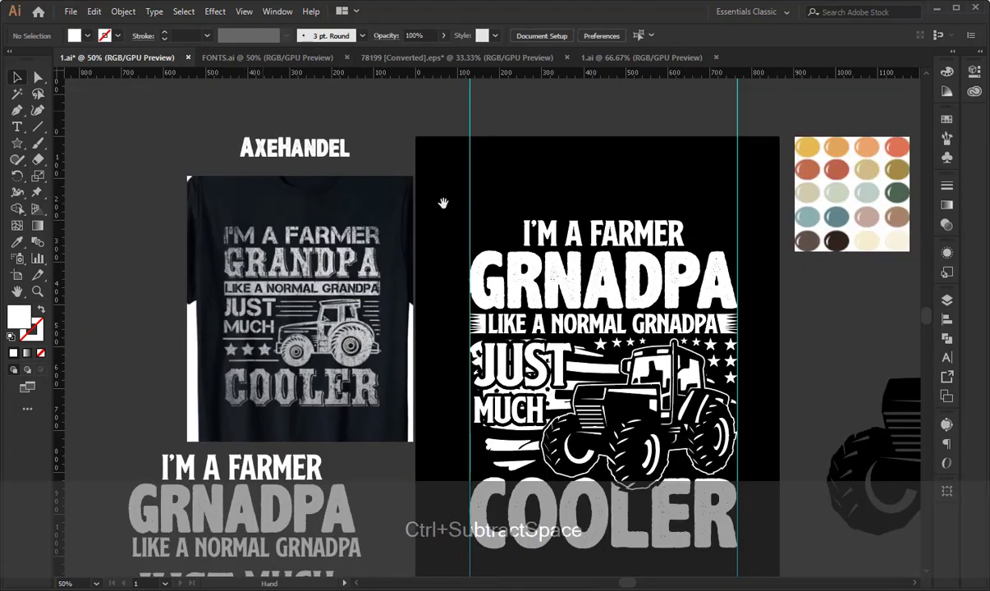
{"action": "left_click_drag", "start_coordinate": [444, 202], "coordinate": [305, 136]}
{"action": "left_click_drag", "start_coordinate": [545, 139], "coordinate": [551, 171]}
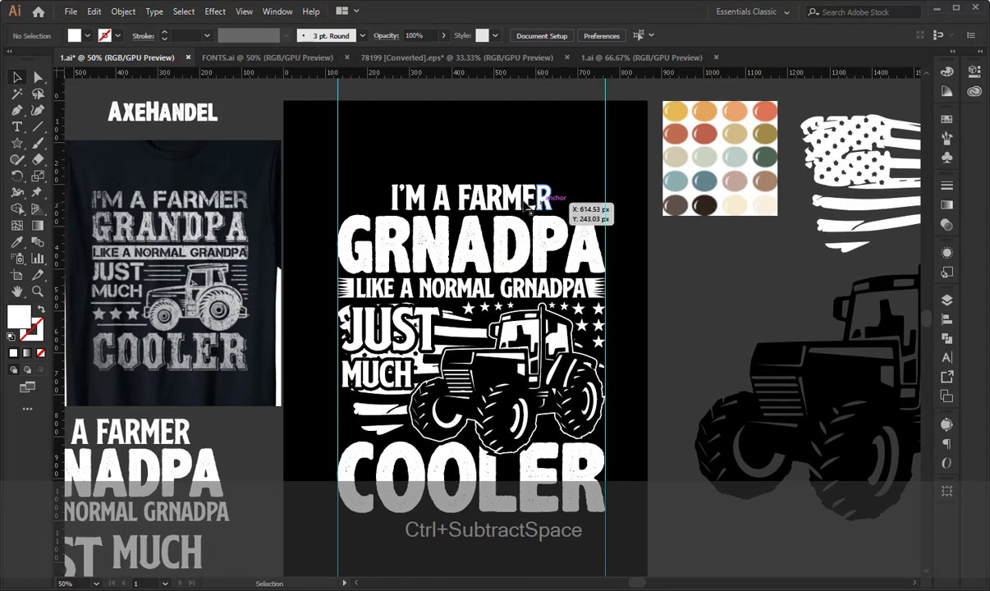
- Draw a horizontal Pen line about 118 px long from beside FARMER's final R to the right guide, near the letters' upper edge
{"action": "key", "text": "ctrl+plus"}
{"action": "key", "text": "ctrl+plus"}
{"action": "key", "text": "ctrl+plus"}
{"action": "left_click_drag", "start_coordinate": [461, 272], "coordinate": [472, 352]}
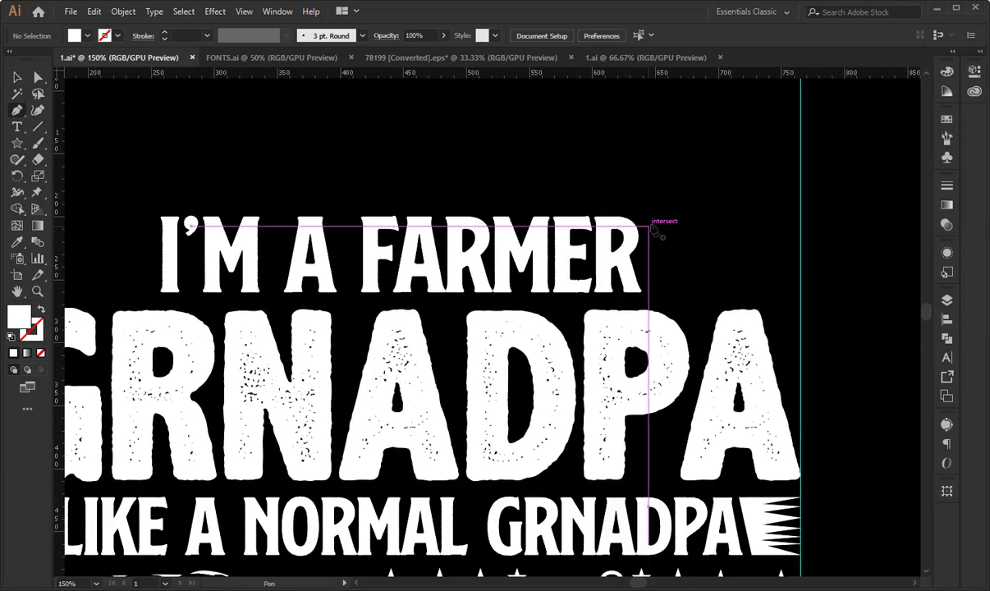
{"action": "left_click", "coordinate": [790, 225], "text": "shift"}
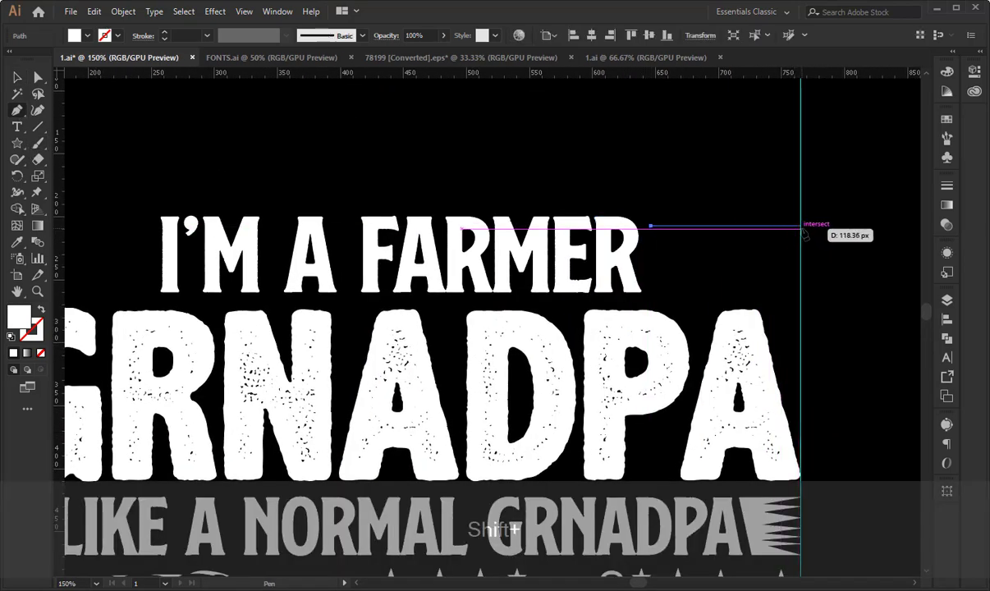
{"action": "left_click", "coordinate": [802, 226], "text": "shift"}
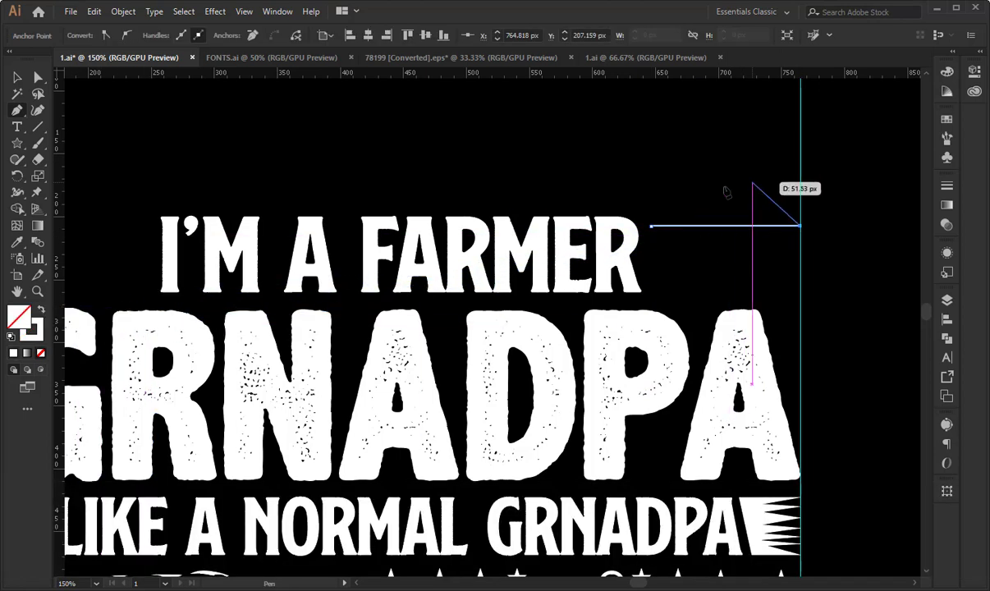
- Duplicate the line straight down to FARMER's baseline and raise the original to just below the letters' top edge
{"action": "key", "text": "v"}
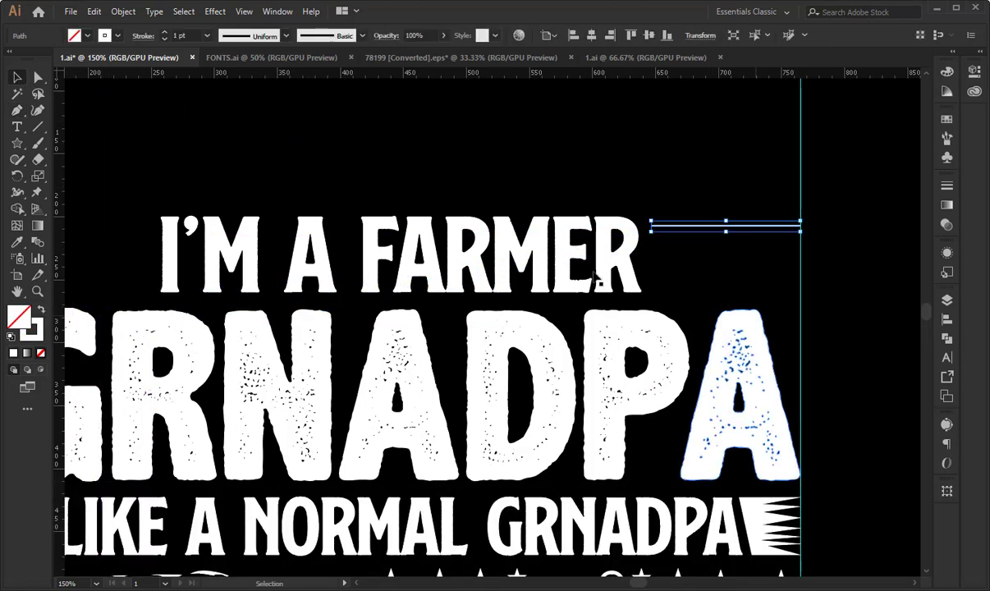
{"action": "left_click_drag", "start_coordinate": [748, 229], "coordinate": [746, 296]}
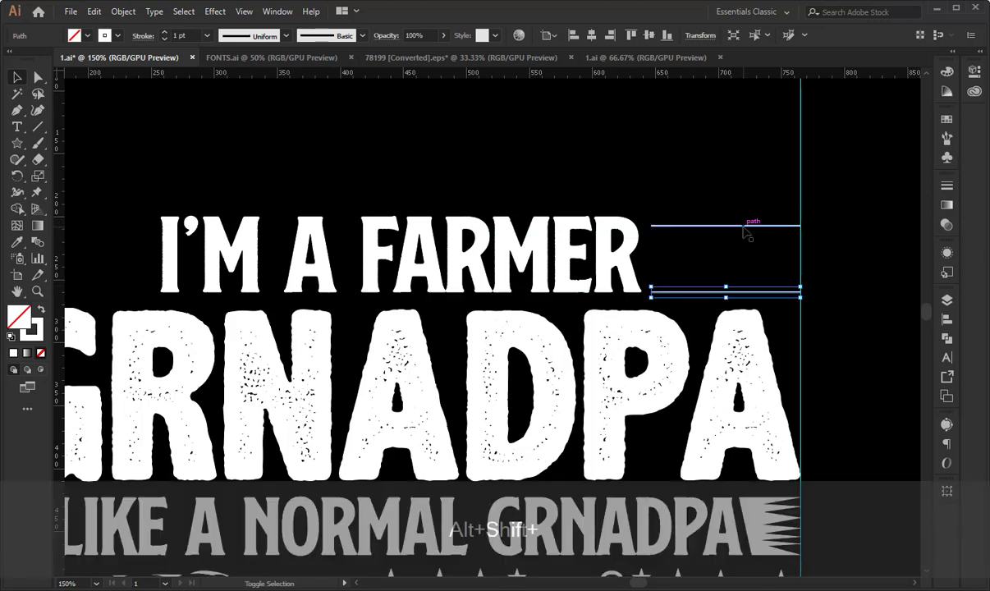
{"action": "left_click_drag", "start_coordinate": [743, 227], "coordinate": [742, 221]}
- Give both lines beside FARMER the lens-shaped width profile that tapers at both ends and a 3 pt stroke
{"action": "left_click", "coordinate": [726, 292], "text": "shift"}
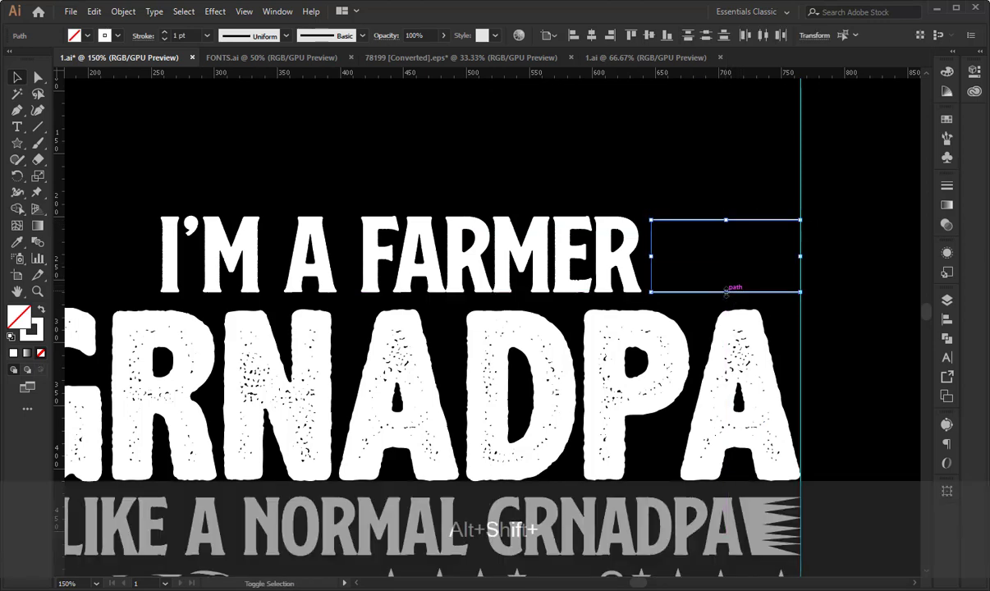
{"action": "left_click", "coordinate": [312, 39]}
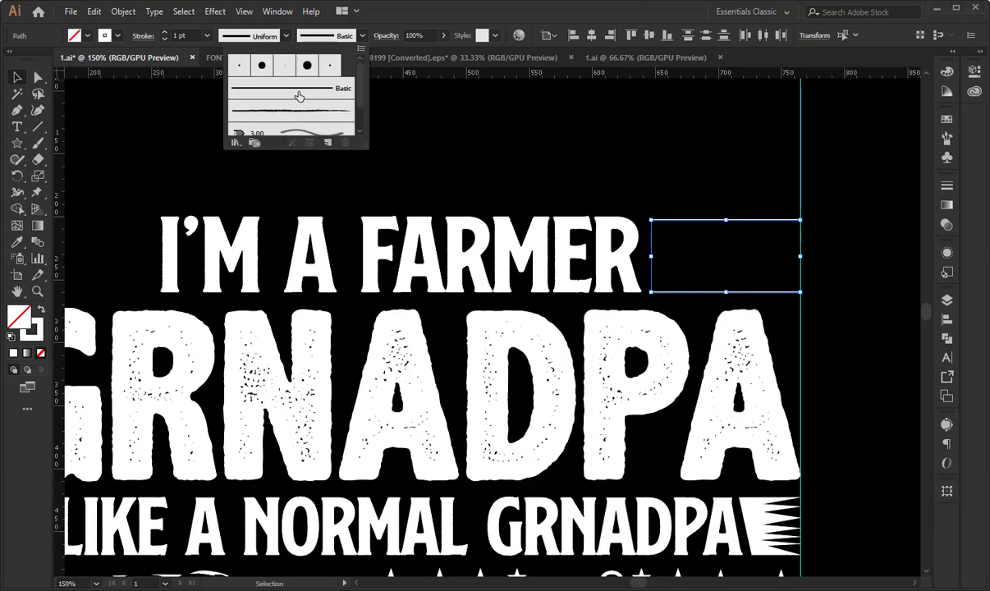
{"action": "left_click", "coordinate": [241, 39]}
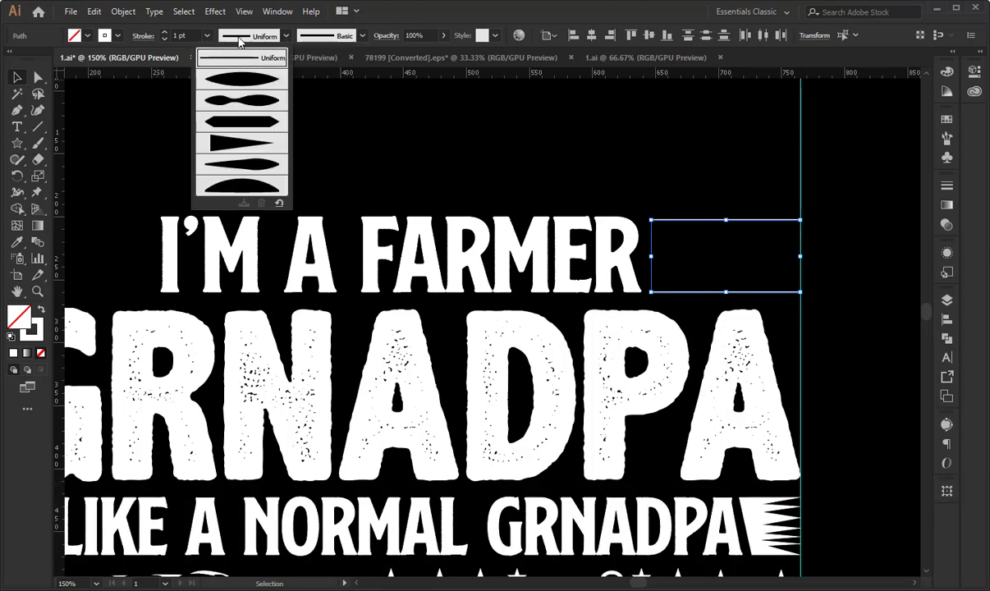
{"action": "left_click", "coordinate": [249, 87]}
{"action": "left_click", "coordinate": [182, 35]}
{"action": "key", "text": "Up"}
{"action": "key", "text": "Up"}
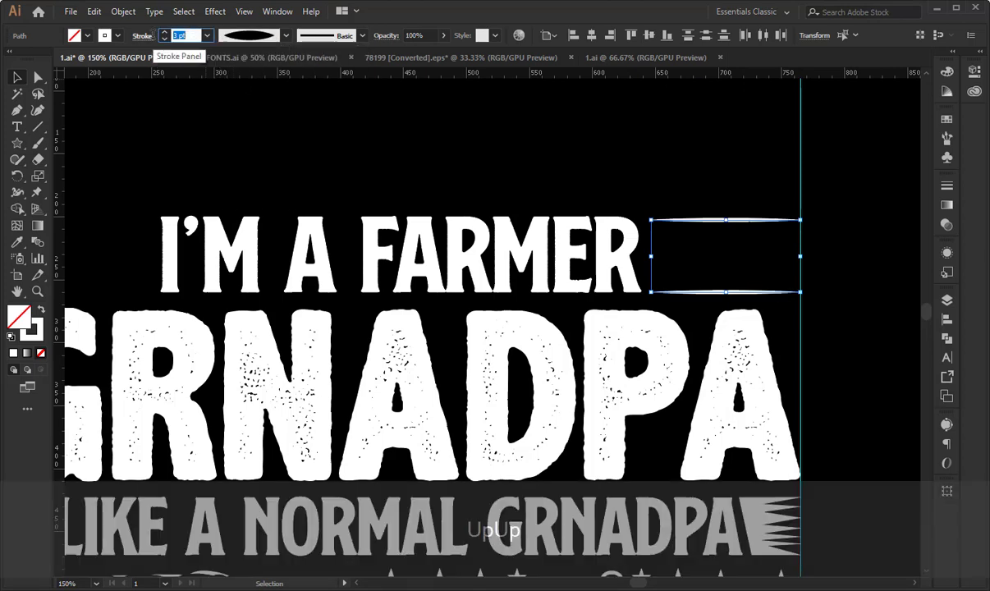
- Expand the appearance of the two tapered lines, group them and deselect
{"action": "left_click", "coordinate": [123, 12]}
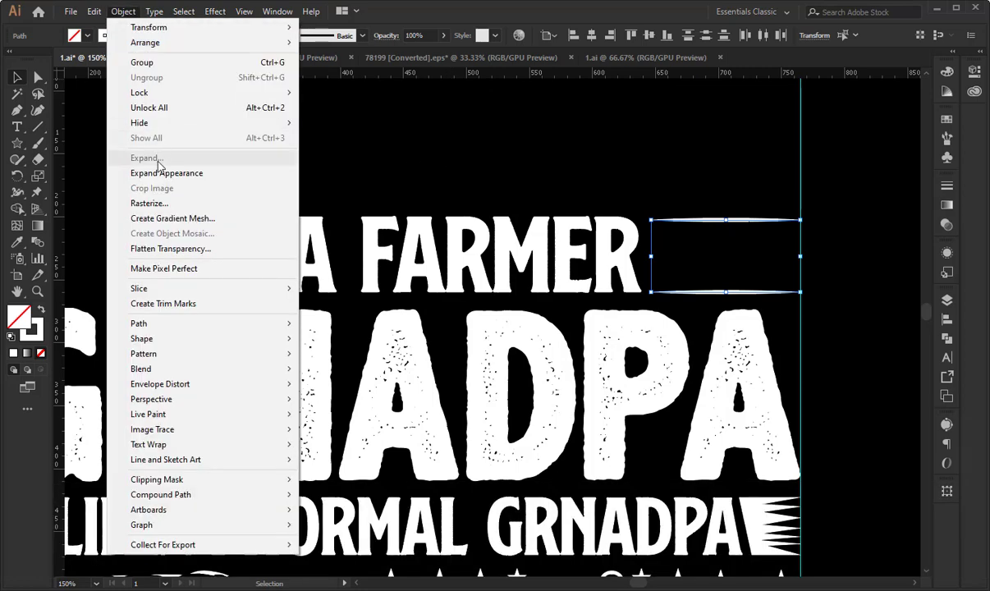
{"action": "left_click", "coordinate": [159, 169]}
{"action": "key", "text": "ctrl+g"}
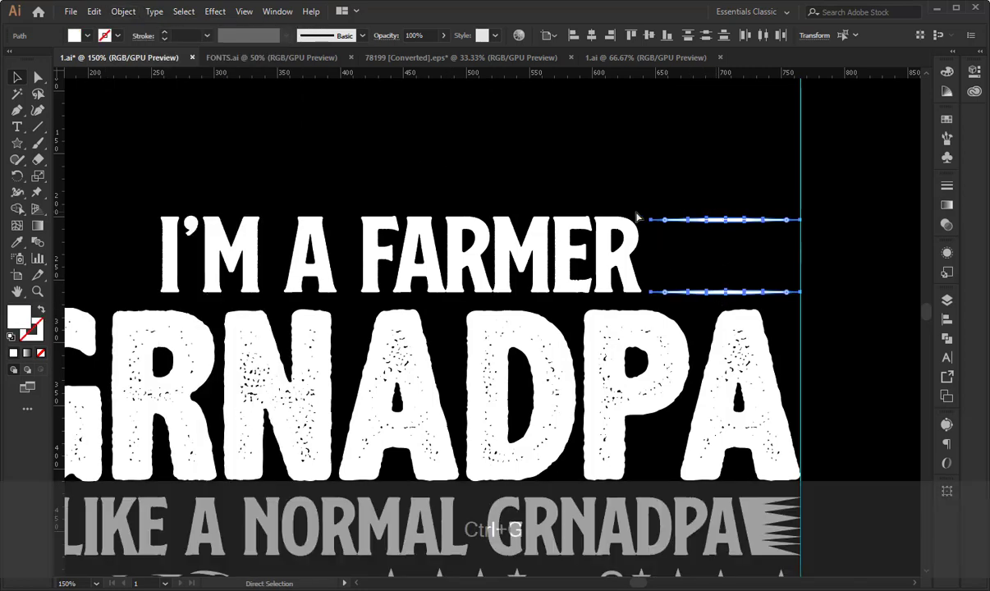
{"action": "left_click", "coordinate": [614, 166]}
{"action": "left_click_drag", "start_coordinate": [614, 166], "coordinate": [527, 153]}
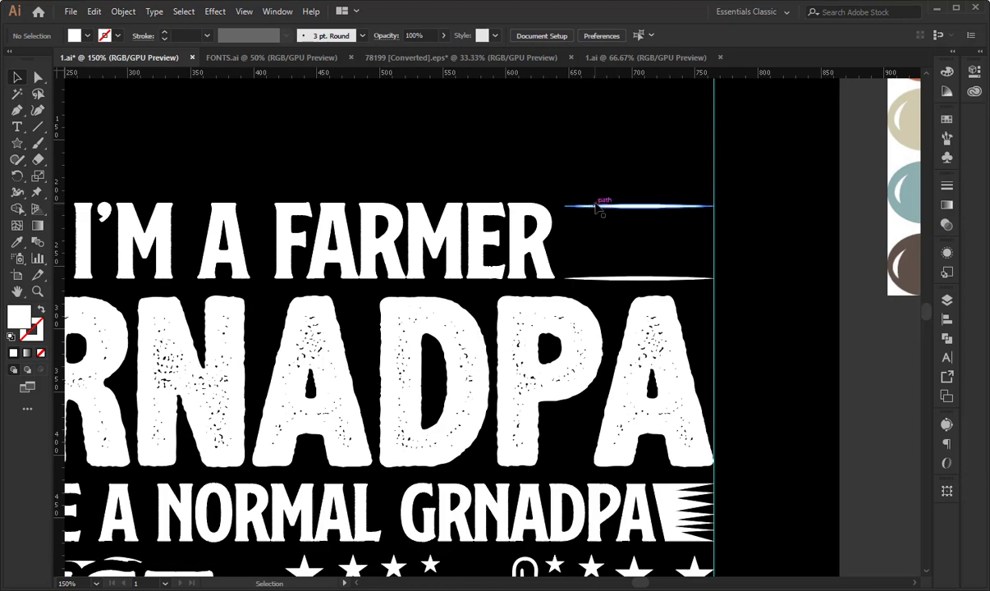
- Shorten the tapered lines slightly at the end facing FARMER and add two matching five-pointed stars between them
{"action": "left_click", "coordinate": [597, 207]}
{"action": "mouse_move", "coordinate": [569, 244]}
{"action": "left_mouse_down"}
{"action": "mouse_move", "coordinate": [603, 253]}
{"action": "mouse_move", "coordinate": [587, 238]}
{"action": "mouse_move", "coordinate": [673, 256]}
{"action": "left_mouse_up"}
{"action": "left_click", "coordinate": [17, 143]}
{"action": "key", "text": "v"}
{"action": "left_click", "coordinate": [894, 576]}
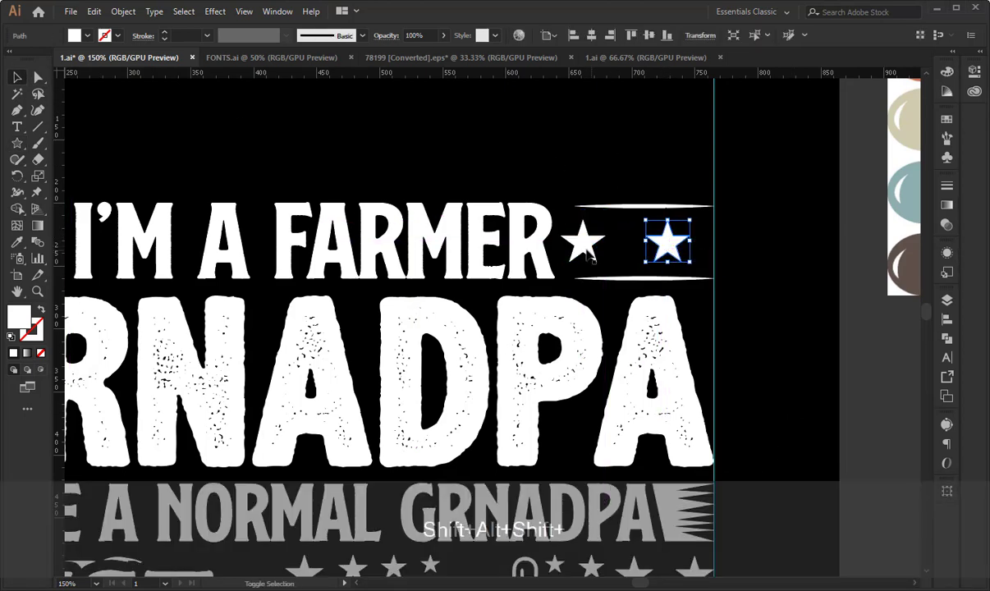
- Position the two stars near opposite ends of the tapered lines and group them
{"action": "key", "text": "ctrl+plus"}
{"action": "key", "text": "ctrl+plus"}
{"action": "left_click_drag", "start_coordinate": [562, 263], "coordinate": [495, 255]}
{"action": "left_click", "coordinate": [244, 336], "text": "shift"}
{"action": "left_click", "coordinate": [478, 333]}
{"action": "left_click_drag", "start_coordinate": [411, 317], "coordinate": [445, 319]}
{"action": "left_click", "coordinate": [281, 327], "text": "shift"}
{"action": "key", "text": "ctrl+shift+f"}
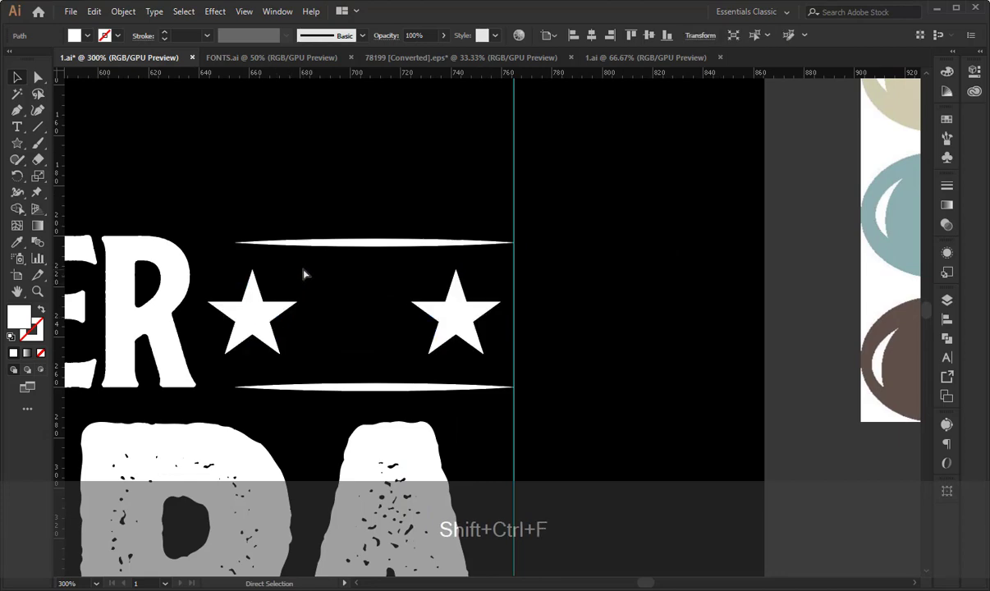
{"action": "key", "text": "ctrl+z"}
{"action": "key", "text": "ctrl+g"}
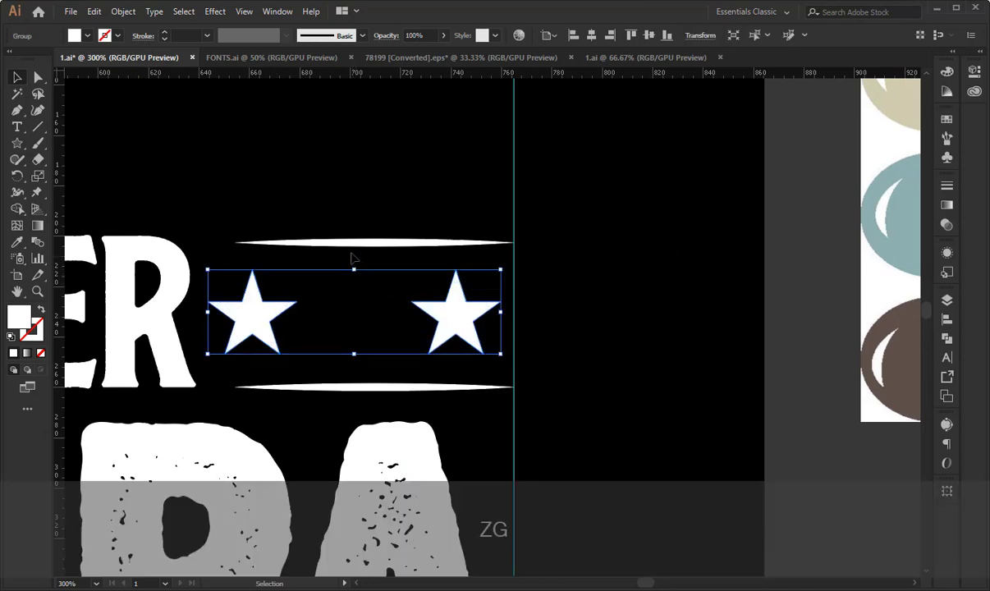
- Center the star group on the tapered lines and scale it down so its outer edge meets the guide
{"action": "left_click", "coordinate": [343, 243], "text": "shift"}
{"action": "left_click", "coordinate": [590, 34]}
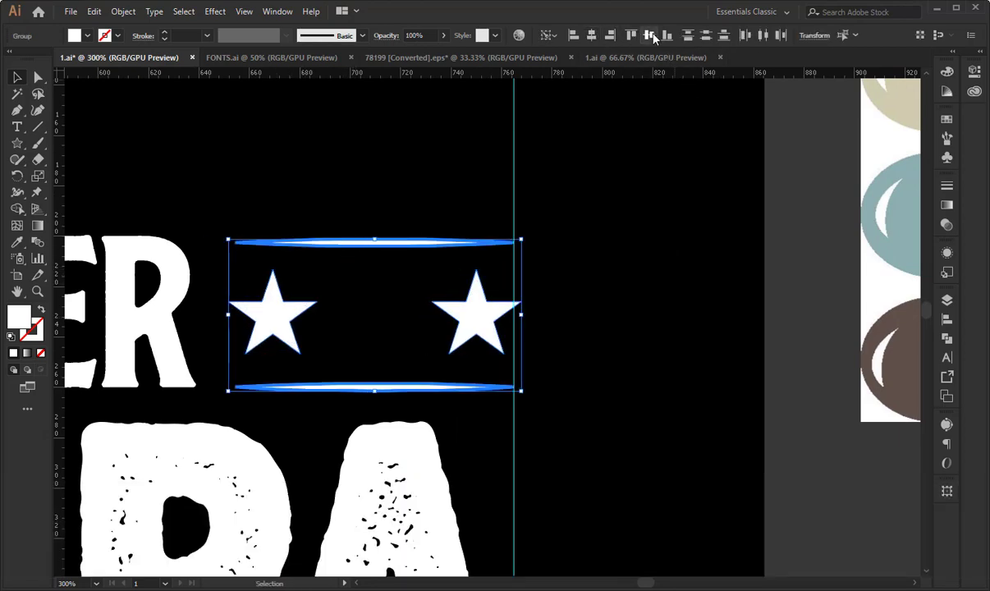
{"action": "left_click", "coordinate": [656, 195]}
{"action": "left_click", "coordinate": [475, 332]}
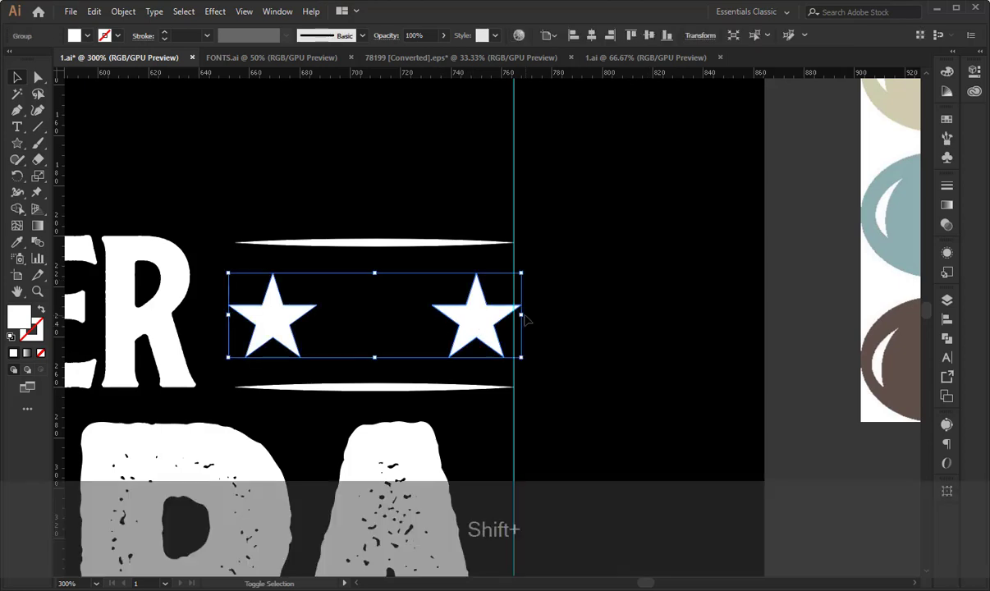
{"action": "left_click_drag", "start_coordinate": [521, 316], "coordinate": [515, 316]}
- Draw a small white circle between the two stars, center it on the star group and deselect
{"action": "left_click", "coordinate": [19, 146]}
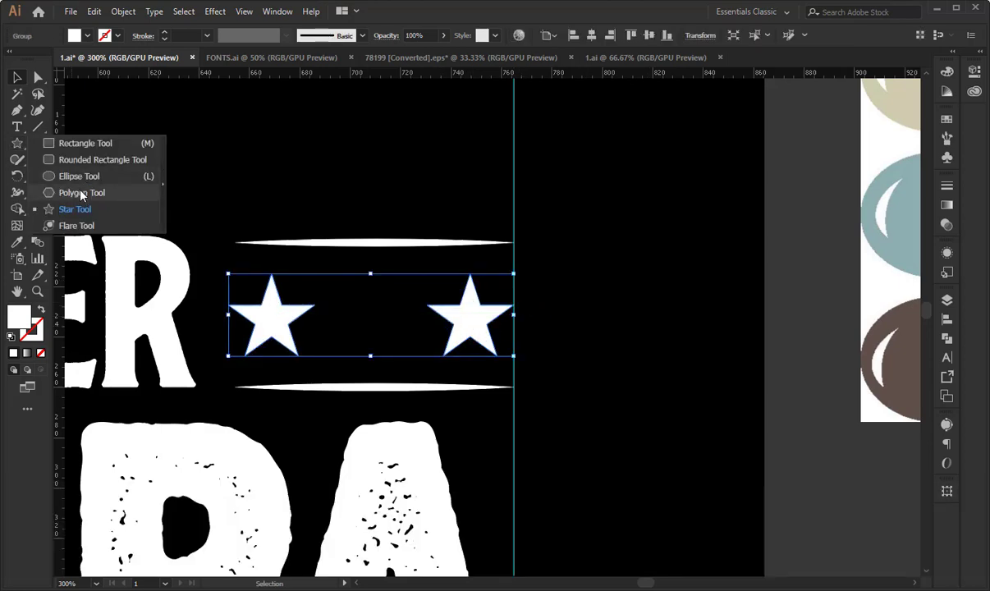
{"action": "left_click", "coordinate": [80, 177]}
{"action": "mouse_move", "coordinate": [363, 312]}
{"action": "left_mouse_down"}
{"action": "mouse_move", "coordinate": [345, 310]}
{"action": "mouse_move", "coordinate": [366, 320]}
{"action": "left_mouse_up"}
{"action": "key", "text": "v"}
{"action": "left_click", "coordinate": [467, 320], "text": "shift"}
{"action": "left_click", "coordinate": [468, 320]}
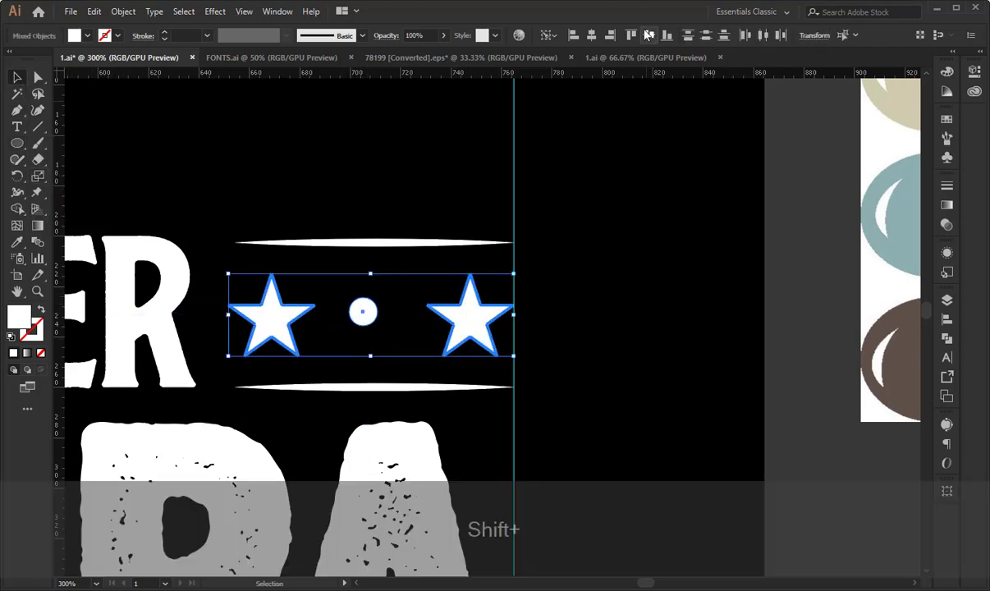
{"action": "left_click", "coordinate": [591, 36]}
{"action": "left_click", "coordinate": [601, 188]}
- Move the upper tapered line beside FARMER down, closer to the two stars, inside its group and leave the group
{"action": "key", "text": "ctrl+minus"}
{"action": "key", "text": "ctrl+minus"}
{"action": "key", "text": "ctrl+minus"}
{"action": "key", "text": "ctrl+minus"}
{"action": "key", "text": "ctrl+minus"}
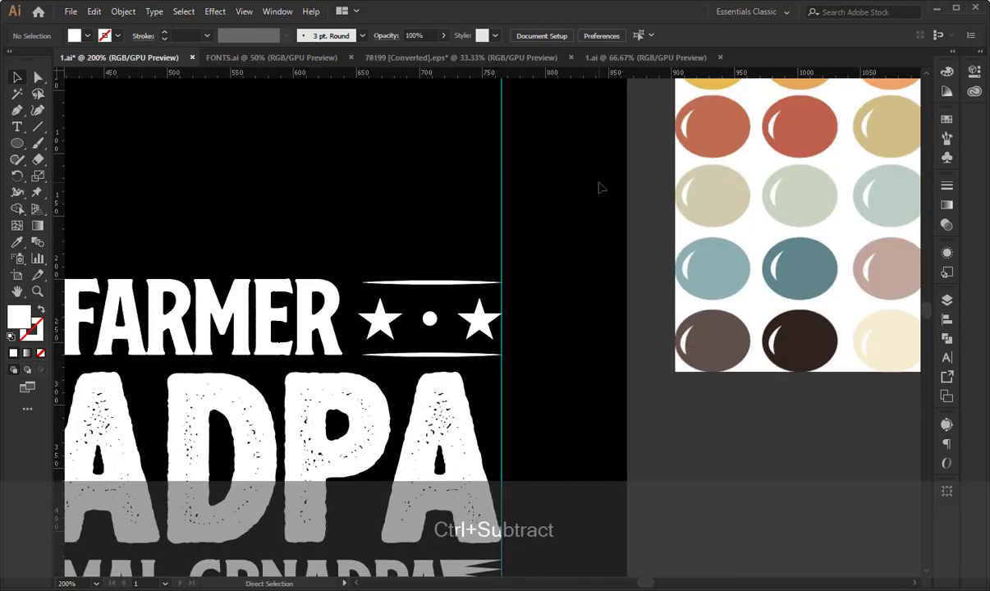
{"action": "left_click_drag", "start_coordinate": [601, 187], "coordinate": [630, 144]}
{"action": "key", "text": "ctrl+plus"}
{"action": "key", "text": "ctrl+plus"}
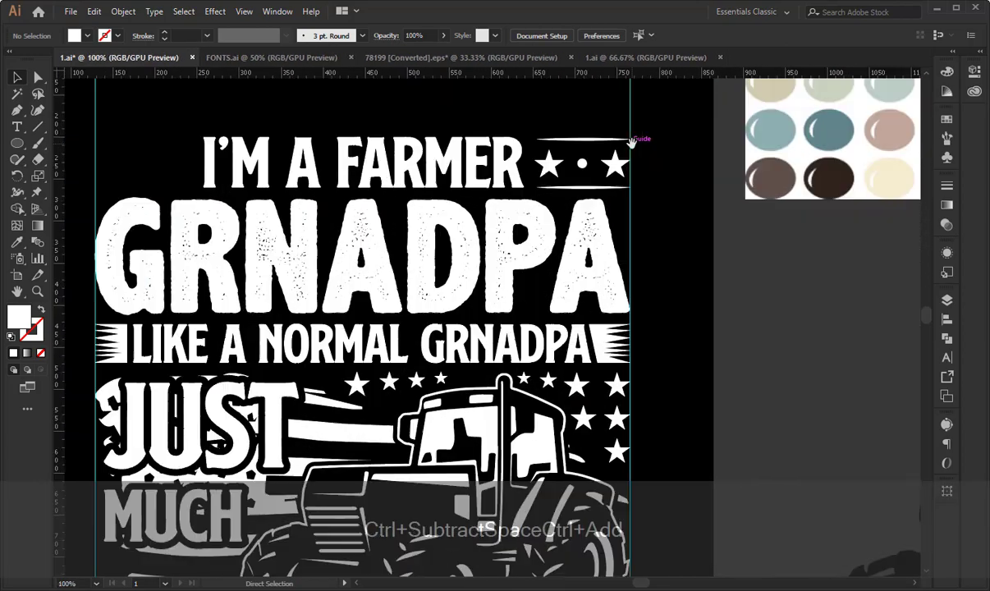
{"action": "double_click", "coordinate": [581, 146]}
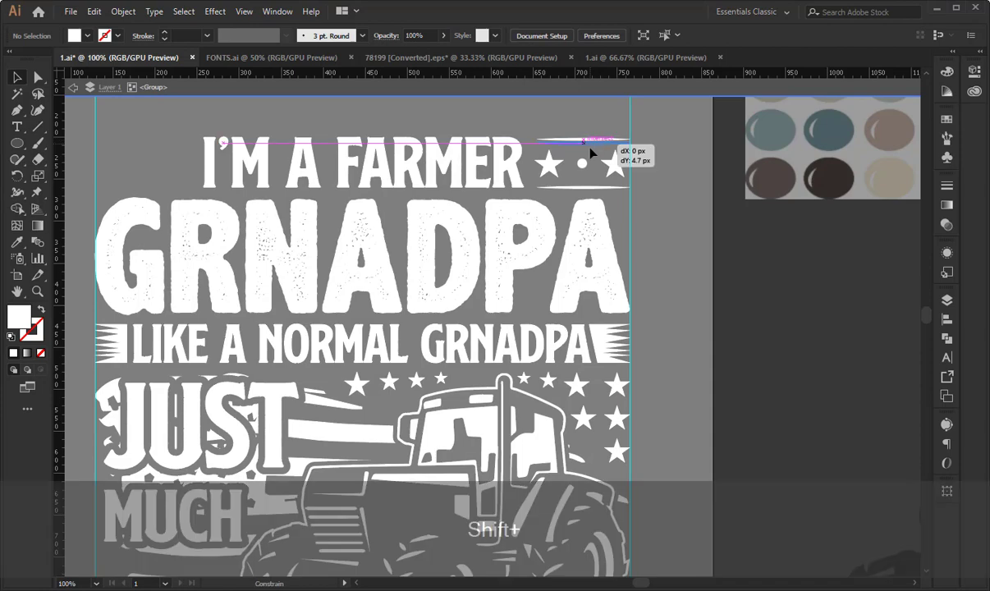
{"action": "left_click", "coordinate": [587, 144], "text": "shift"}
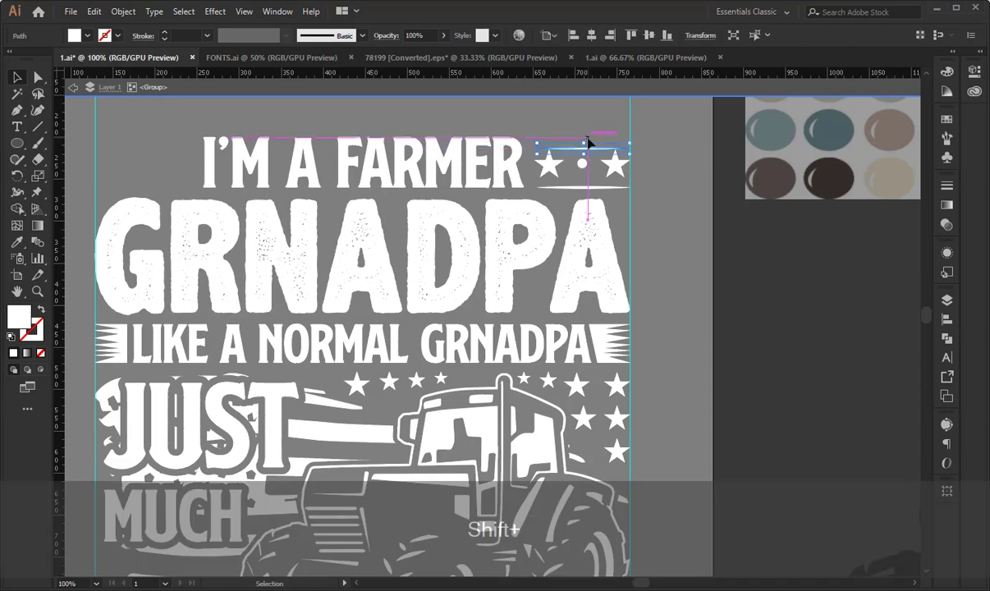
{"action": "left_click", "coordinate": [594, 131]}
{"action": "left_click_drag", "start_coordinate": [569, 141], "coordinate": [591, 191]}
{"action": "double_click", "coordinate": [590, 119]}
- Center the stars, the dot and the tapered lines beside FARMER on each other horizontally and vertically, and deselect them
{"action": "left_click", "coordinate": [580, 163]}
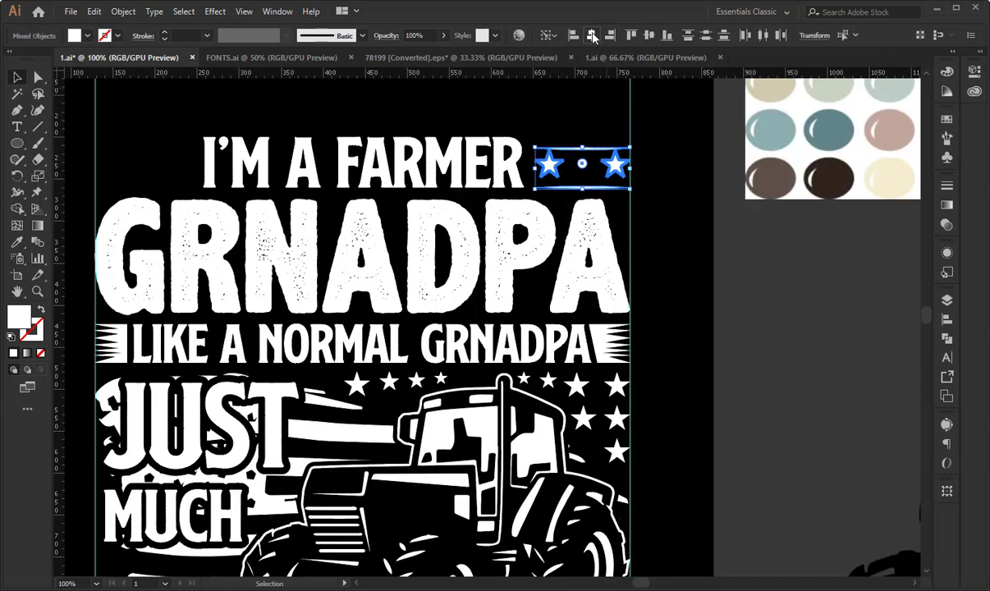
{"action": "left_click", "coordinate": [651, 36]}
{"action": "left_click", "coordinate": [685, 151]}
- Copy the star and tapered-line accent to the blank space before I'M and align it with the left edge of GRNADPA
{"action": "left_click_drag", "start_coordinate": [628, 158], "coordinate": [671, 158]}
{"action": "left_click_drag", "start_coordinate": [584, 120], "coordinate": [312, 211]}
{"action": "key", "text": "ctrl+g"}
{"action": "key", "text": "ctrl+g"}
{"action": "left_click", "coordinate": [327, 228], "text": "shift"}
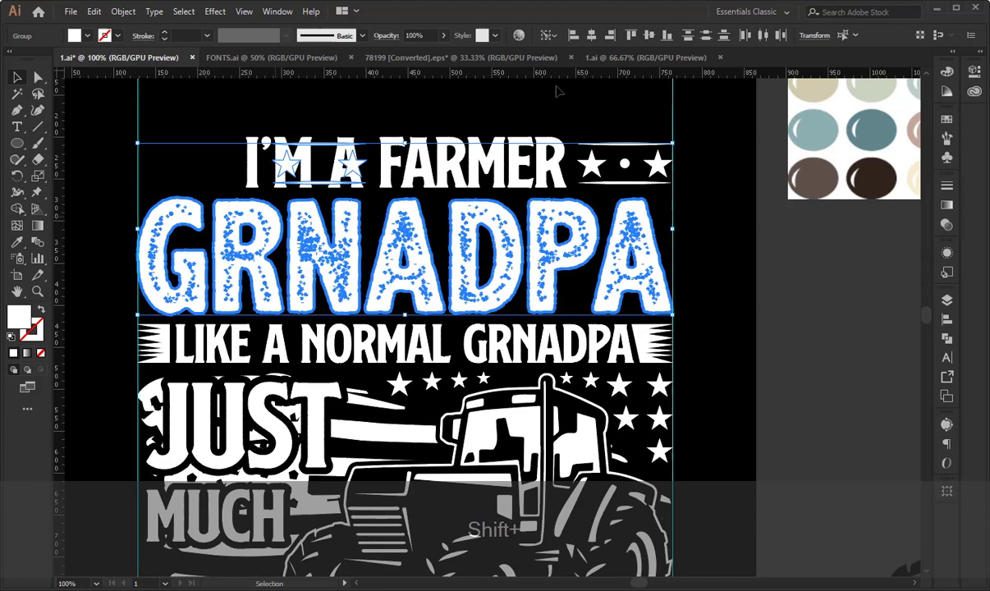
{"action": "left_click", "coordinate": [577, 37]}
{"action": "left_click", "coordinate": [502, 105]}
- Select and delete the two vertical guides along the sides of the design
{"action": "key", "text": "ctrl+minus"}
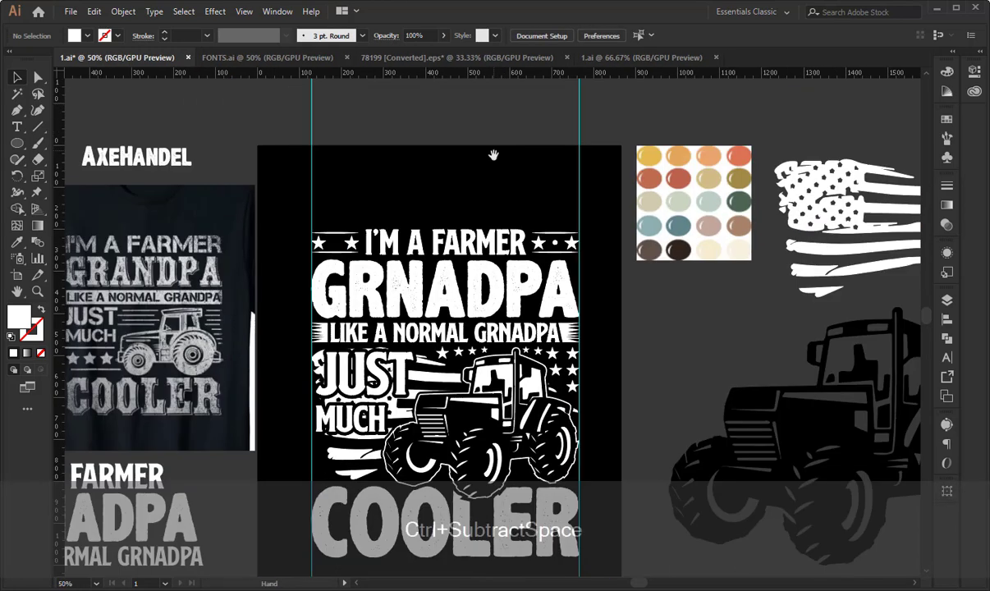
{"action": "left_click_drag", "start_coordinate": [493, 154], "coordinate": [508, 89]}
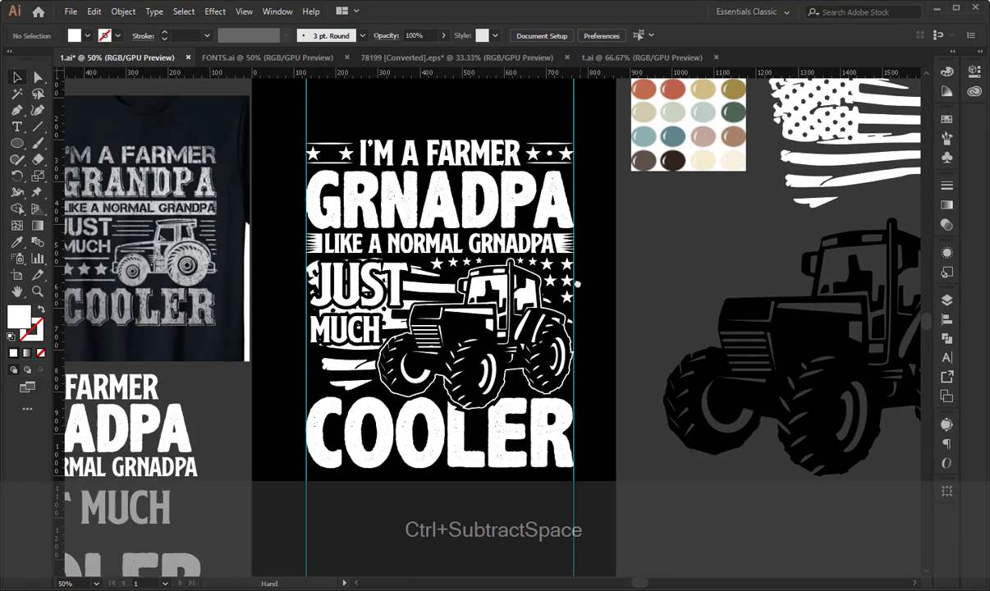
{"action": "left_click_drag", "start_coordinate": [579, 291], "coordinate": [576, 270]}
{"action": "left_click_drag", "start_coordinate": [291, 105], "coordinate": [603, 101]}
{"action": "key", "text": "Delete"}
{"action": "left_click_drag", "start_coordinate": [612, 278], "coordinate": [606, 285]}
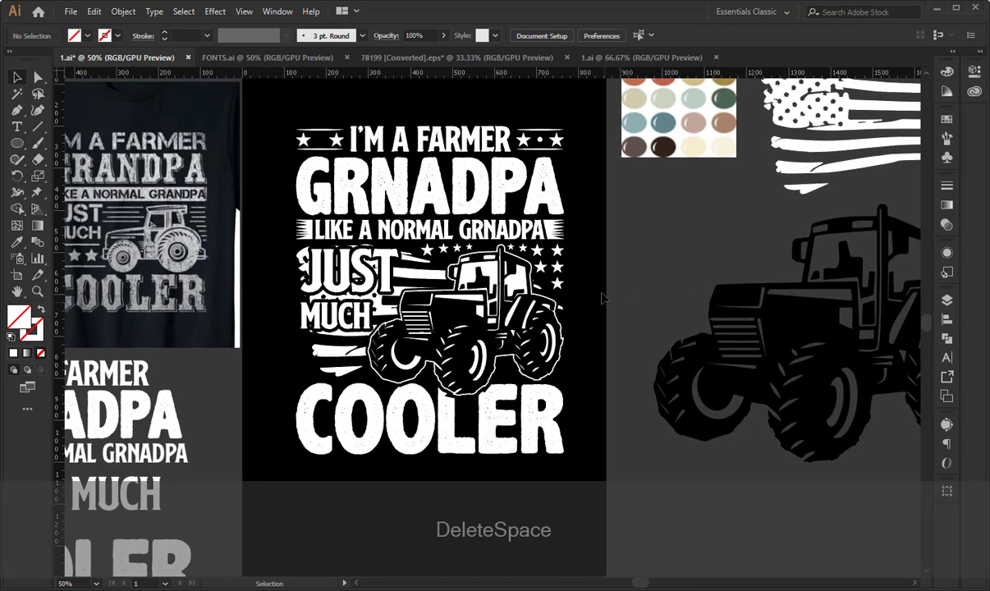
- Recolor the whole design with the pale blue-green swatch sampled from the color palette image
{"action": "left_click_drag", "start_coordinate": [255, 103], "coordinate": [574, 484]}
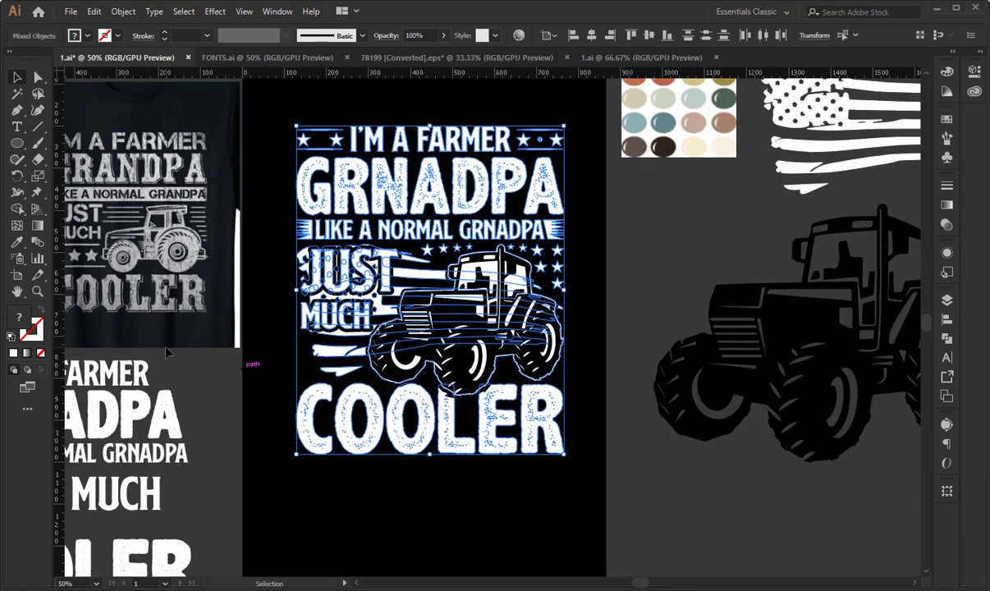
{"action": "key", "text": "i"}
{"action": "scroll", "coordinate": [562, 260], "scroll_direction": "up", "scroll_amount": 2}
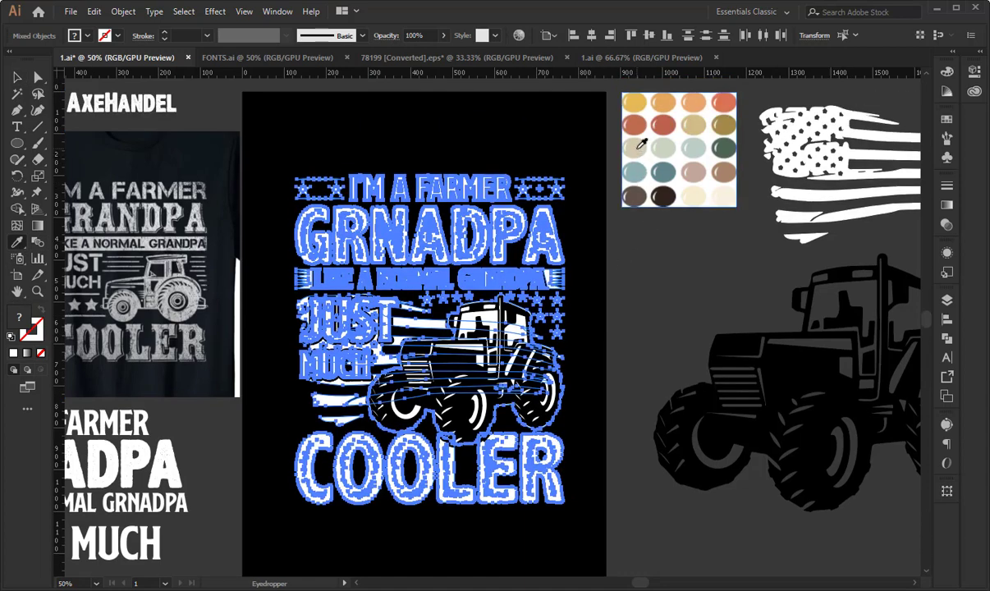
{"action": "left_click", "coordinate": [638, 146]}
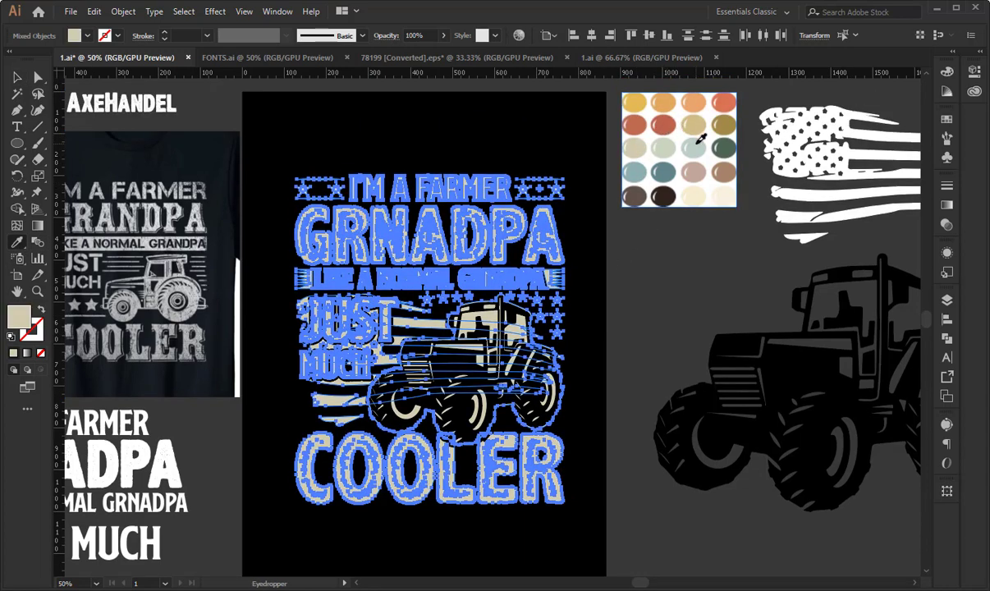
{"action": "left_click", "coordinate": [697, 145]}
{"action": "key", "text": "v"}
{"action": "left_click", "coordinate": [375, 112]}
{"action": "left_click_drag", "start_coordinate": [449, 136], "coordinate": [425, 137]}
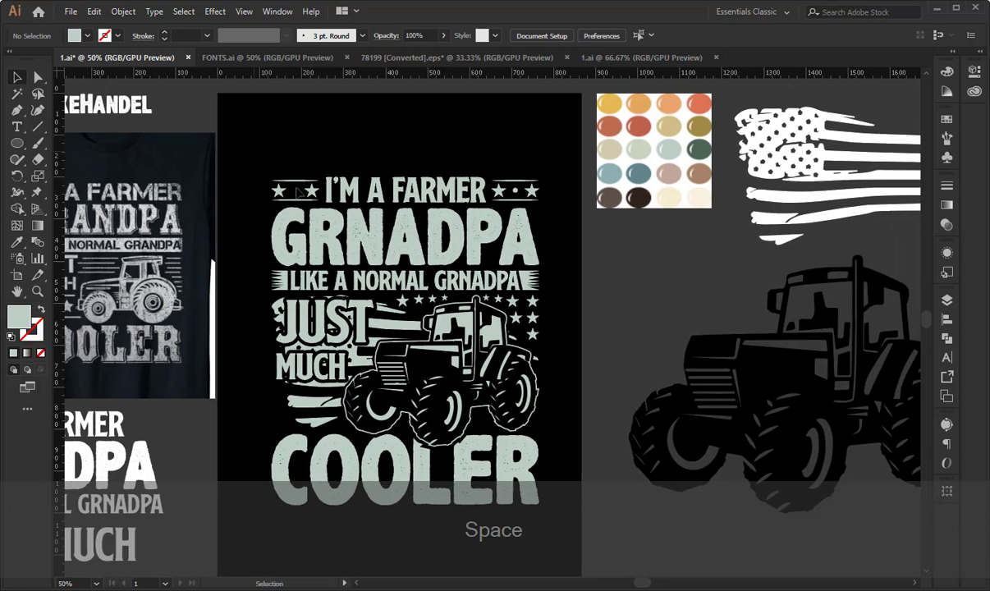
- Group all the design elements, save the document and accept the font embedding warning
{"action": "left_click_drag", "start_coordinate": [255, 151], "coordinate": [544, 512]}
{"action": "key", "text": "ctrl+g"}
{"action": "key", "text": "ctrl+s"}
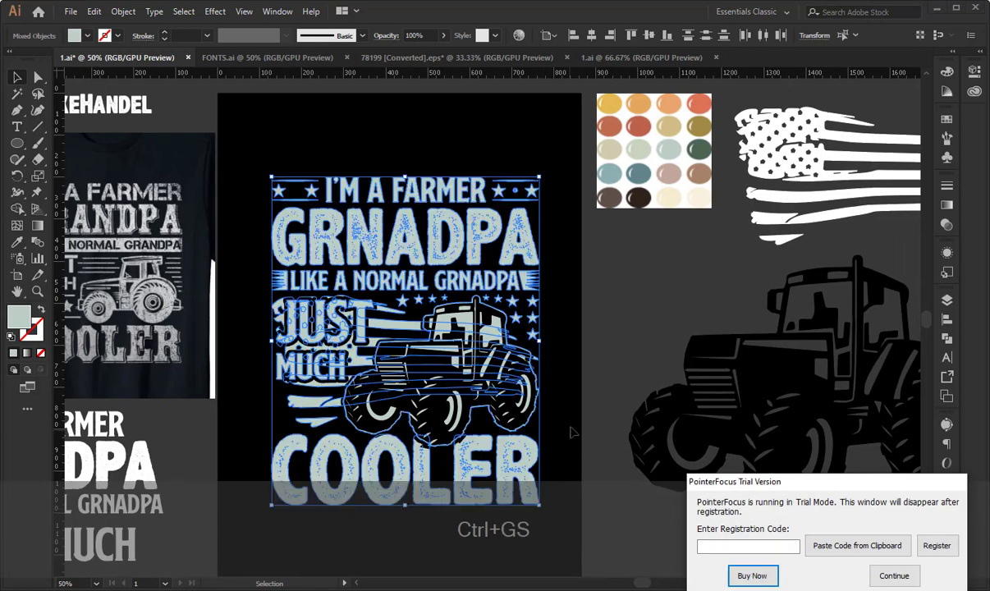
{"action": "left_click", "coordinate": [563, 334]}
{"action": "key", "text": "ctrl+s"}
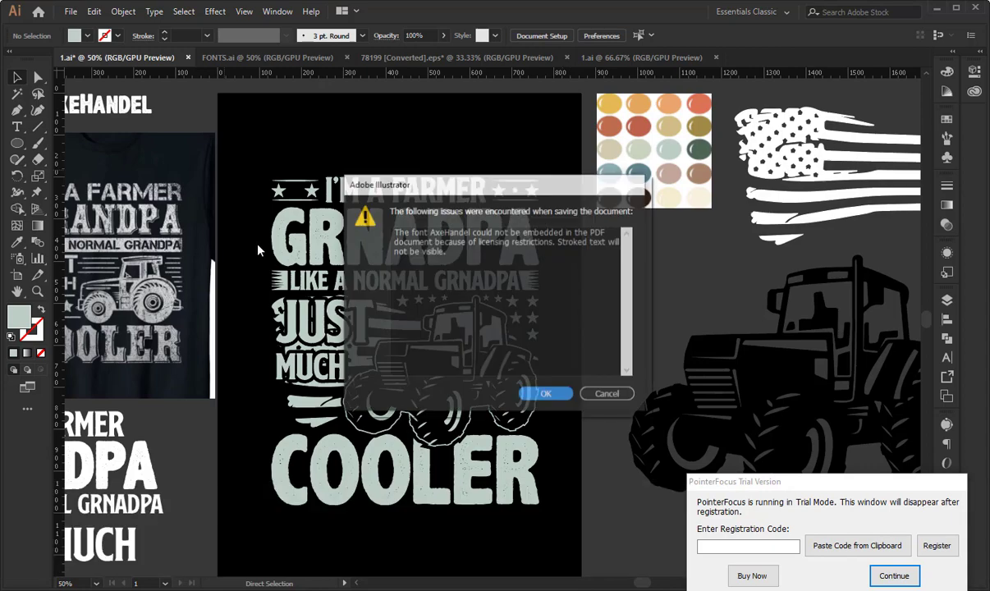
{"action": "left_click", "coordinate": [536, 393]}
- Nudge the tractor's outer outline shape slightly upward and deselect it
{"action": "key", "text": "space"}
{"action": "left_click_drag", "start_coordinate": [539, 380], "coordinate": [545, 363]}
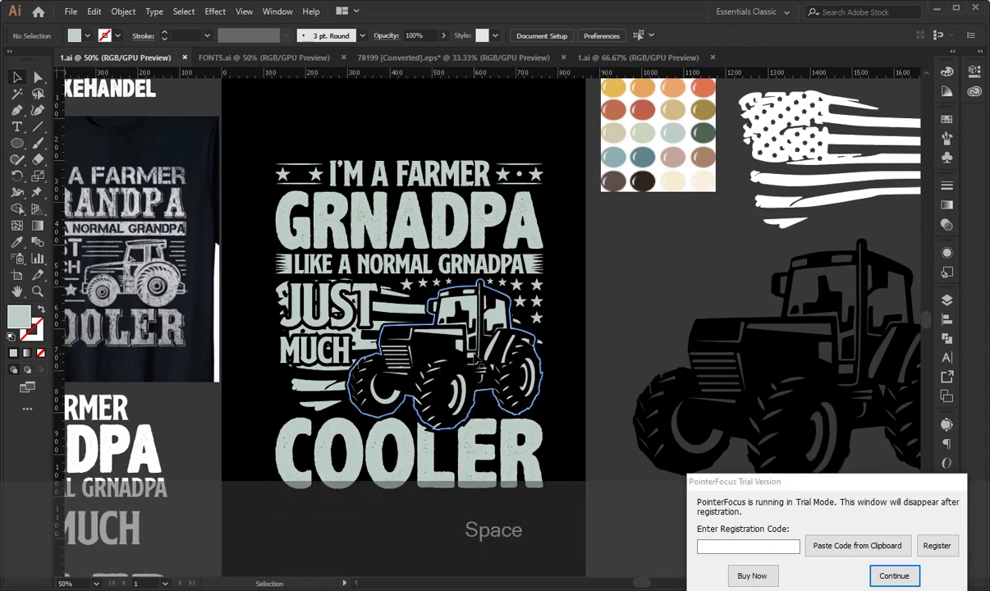
{"action": "left_click", "coordinate": [456, 335]}
{"action": "key", "text": "Up"}
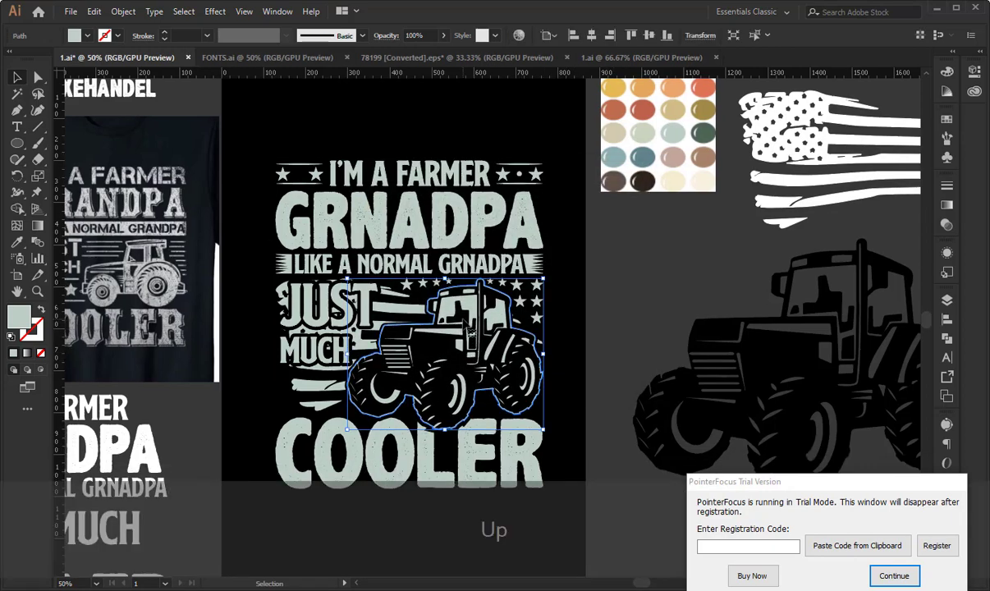
{"action": "left_click", "coordinate": [357, 139]}
{"action": "left_click_drag", "start_coordinate": [266, 126], "coordinate": [497, 433]}
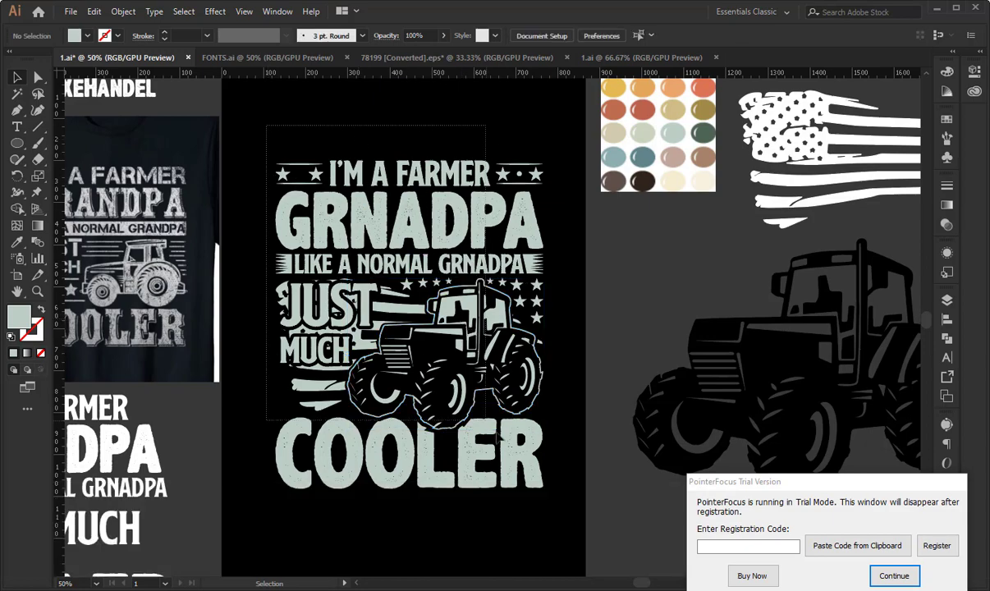
{"action": "left_click_drag", "start_coordinate": [542, 473], "coordinate": [544, 474]}
{"action": "left_click", "coordinate": [623, 325]}
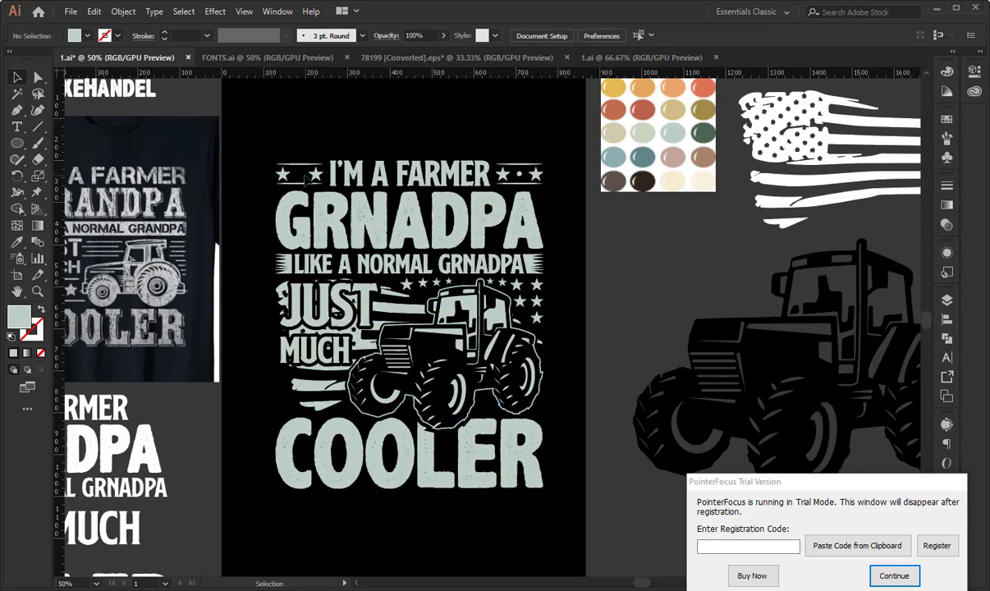
- Replace the star accent before I'M with a grouped copy of the dotted accent beside FARMER, left-aligned with GRNADPA
{"action": "left_click", "coordinate": [313, 176]}
{"action": "key", "text": "Delete"}
{"action": "left_click_drag", "start_coordinate": [509, 148], "coordinate": [448, 183]}
{"action": "key", "text": "ctrl+g"}
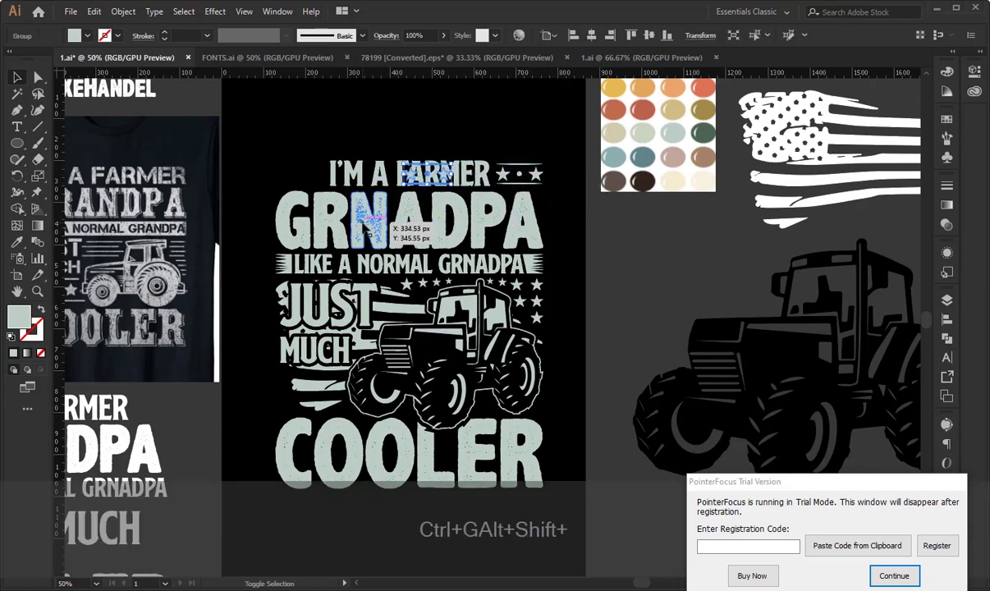
{"action": "left_click", "coordinate": [372, 217], "text": "shift"}
{"action": "left_click", "coordinate": [573, 38]}
{"action": "left_click", "coordinate": [472, 116]}
{"action": "left_click_drag", "start_coordinate": [481, 134], "coordinate": [466, 116]}
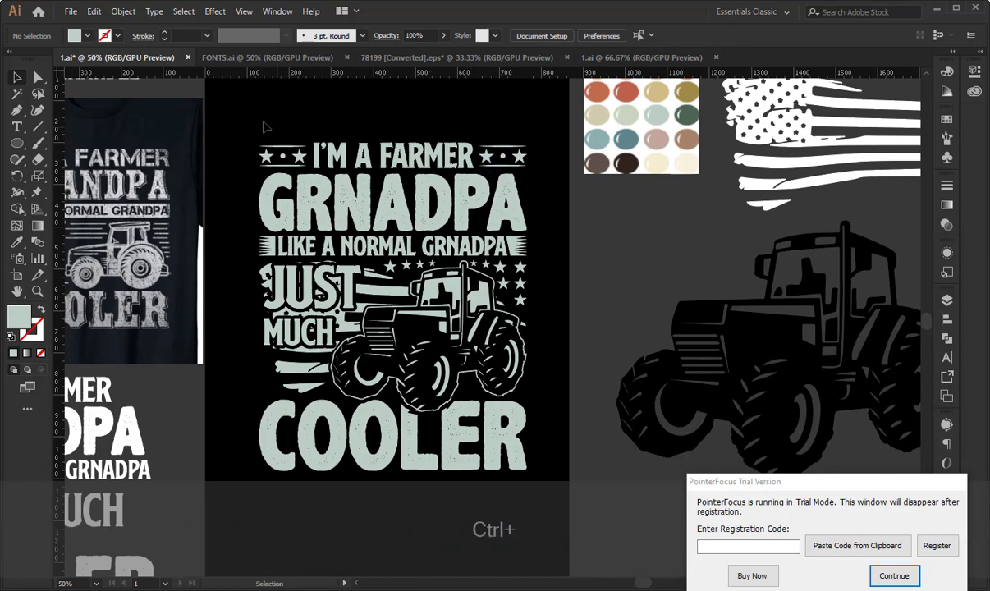
- Group the complete design and save the document, accepting the font embedding warning
{"action": "key", "text": "ctrl+a"}
{"action": "key", "text": "ctrl+g"}
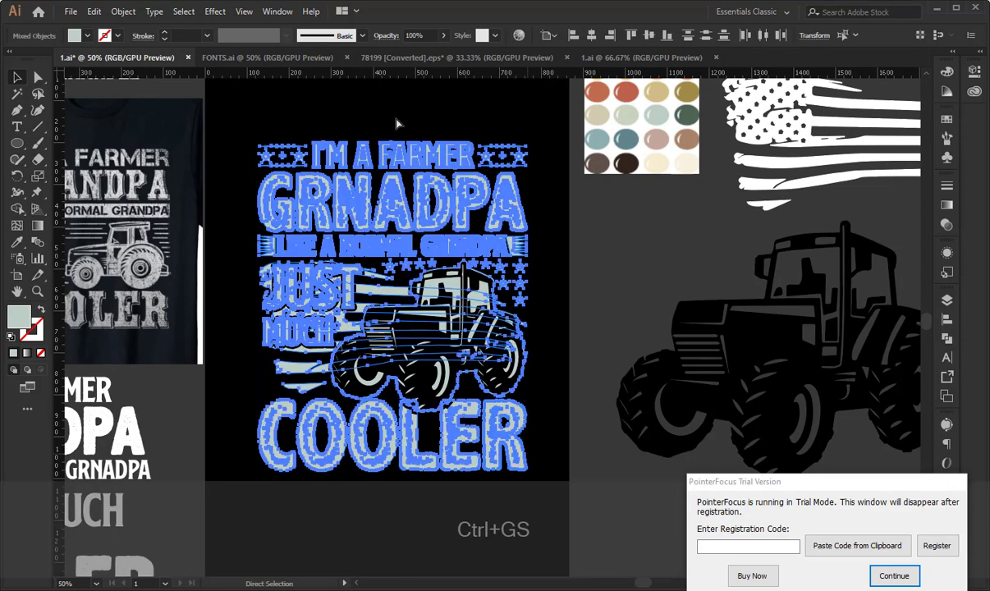
{"action": "left_click", "coordinate": [535, 395]}
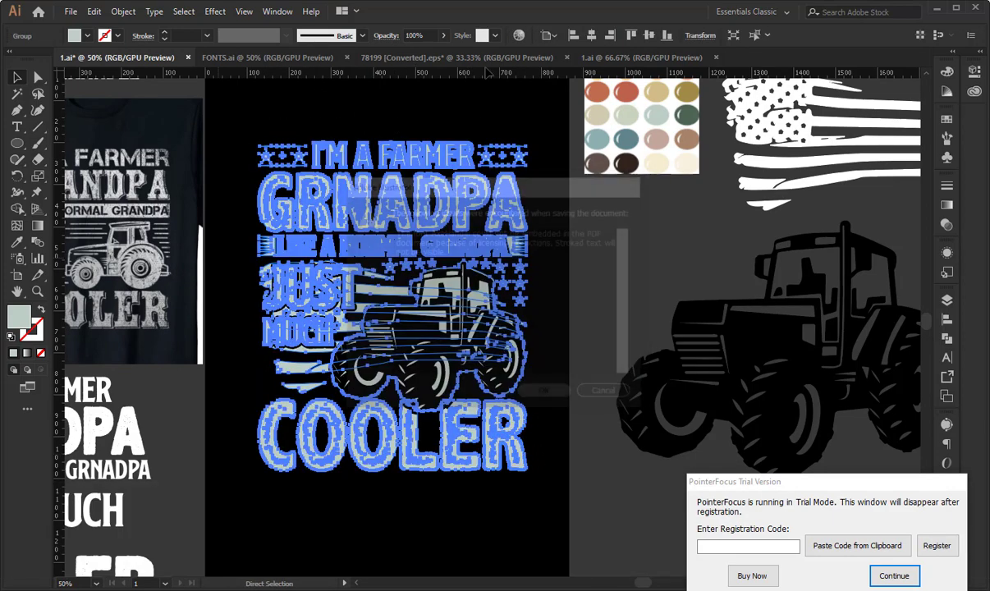
- Bring the grunge texture from 78199 [Converted].eps into 1.ai and scale it down over the design
{"action": "left_click", "coordinate": [482, 56]}
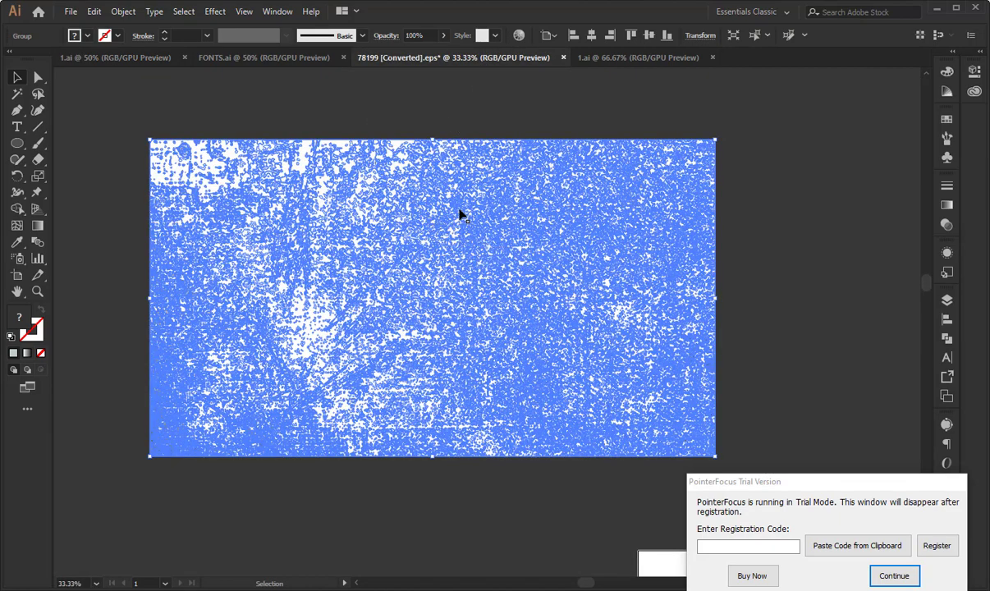
{"action": "left_click", "coordinate": [460, 214]}
{"action": "left_click_drag", "start_coordinate": [459, 212], "coordinate": [389, 202]}
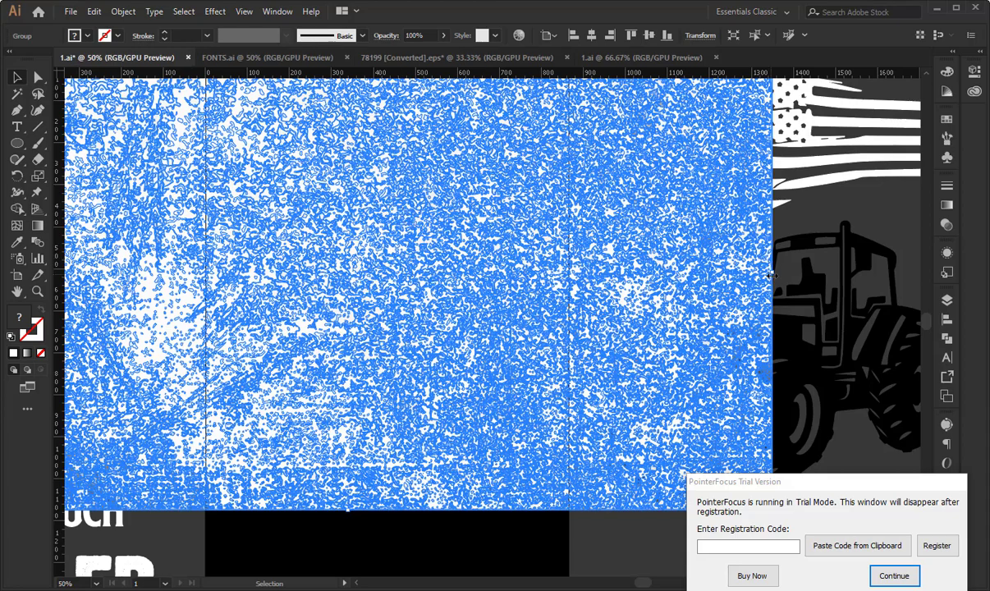
{"action": "left_click_drag", "start_coordinate": [771, 276], "coordinate": [585, 275]}
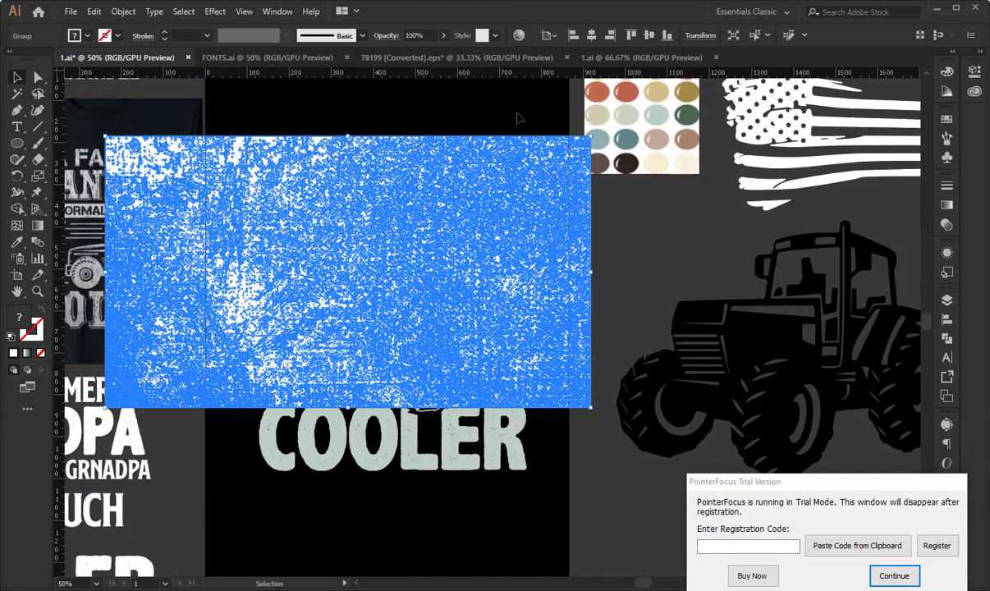
{"action": "left_click", "coordinate": [517, 117]}
{"action": "left_click", "coordinate": [578, 167]}
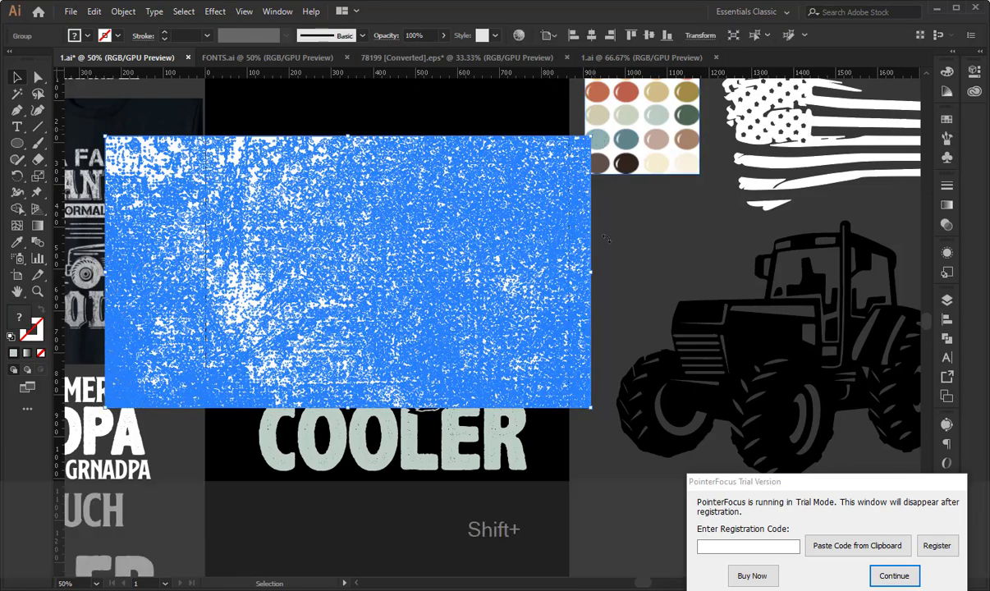
- Rotate the grunge texture by 270° so it stands upright over the artboard, and reselect it
{"action": "left_click_drag", "start_coordinate": [605, 238], "coordinate": [521, 492]}
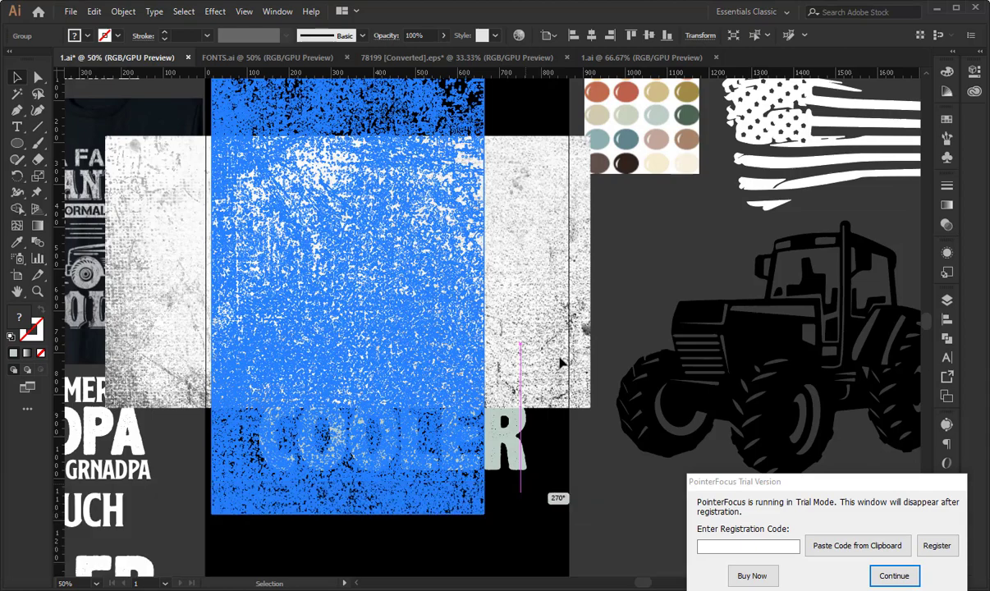
{"action": "left_click", "coordinate": [562, 361]}
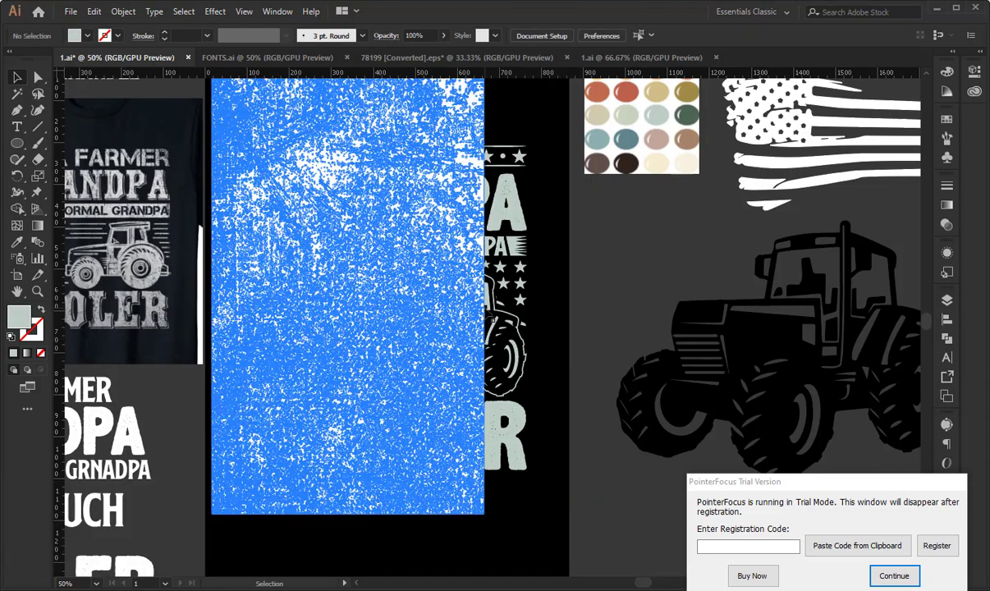
{"action": "left_click", "coordinate": [485, 268]}
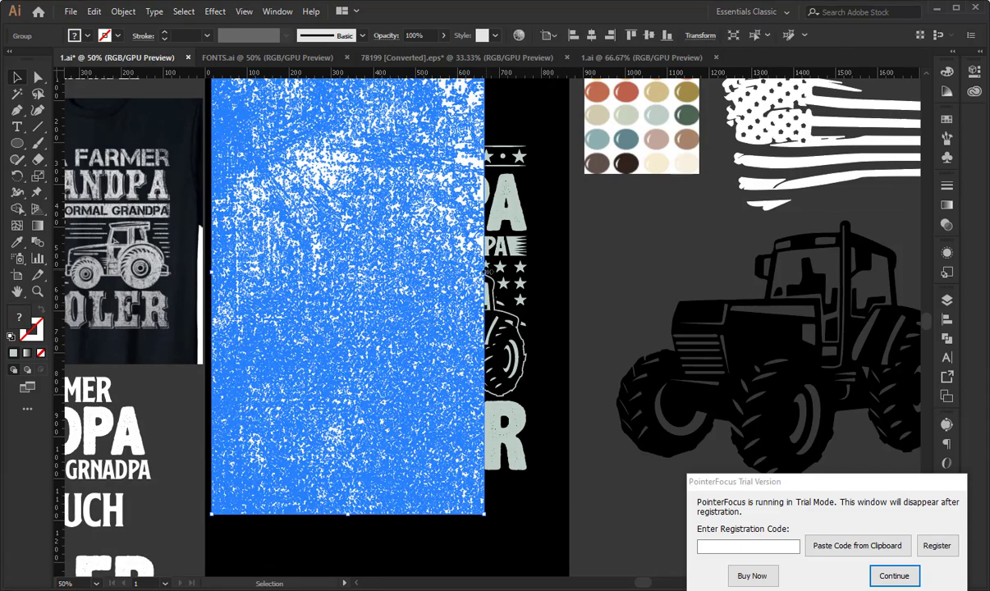
- Widen the upright texture to about 808 px to cover the design, and scale it down slightly around its center
{"action": "mouse_move", "coordinate": [547, 282]}
{"action": "left_mouse_down"}
{"action": "mouse_move", "coordinate": [525, 275]}
{"action": "mouse_move", "coordinate": [564, 288]}
{"action": "mouse_move", "coordinate": [551, 293]}
{"action": "left_mouse_up"}
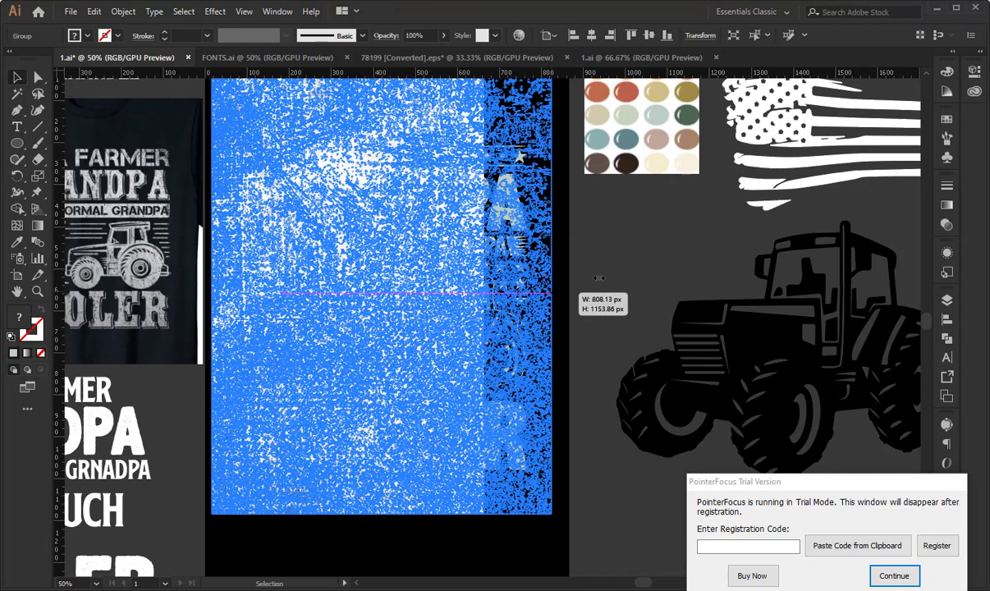
{"action": "left_click", "coordinate": [594, 321]}
{"action": "left_click", "coordinate": [343, 134]}
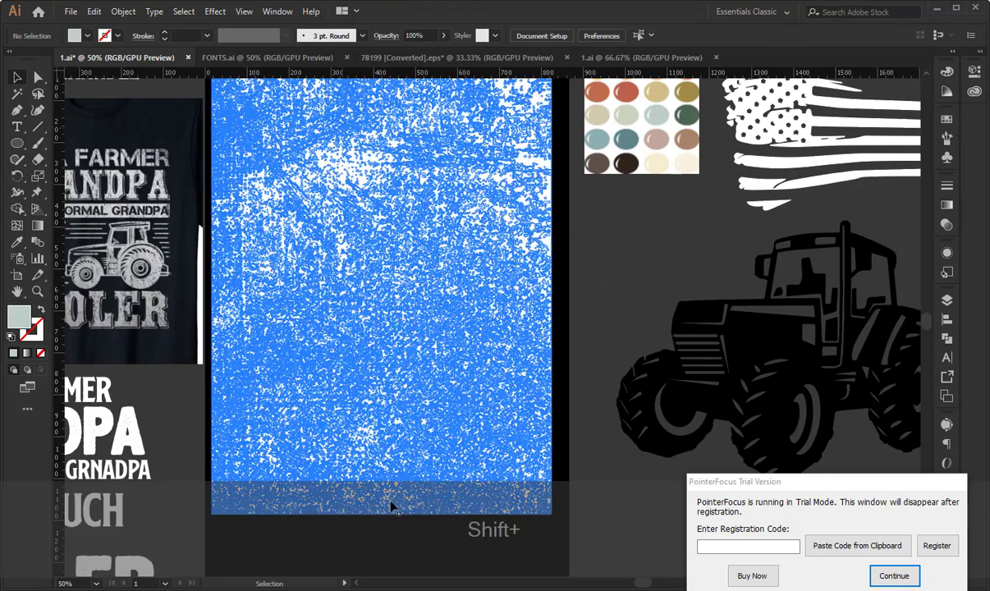
{"action": "left_click_drag", "start_coordinate": [386, 493], "coordinate": [398, 481]}
- Cut the texture, then create an opacity mask on the design group with Clip turned off and the mask open for editing
{"action": "key", "text": "ctrl+x"}
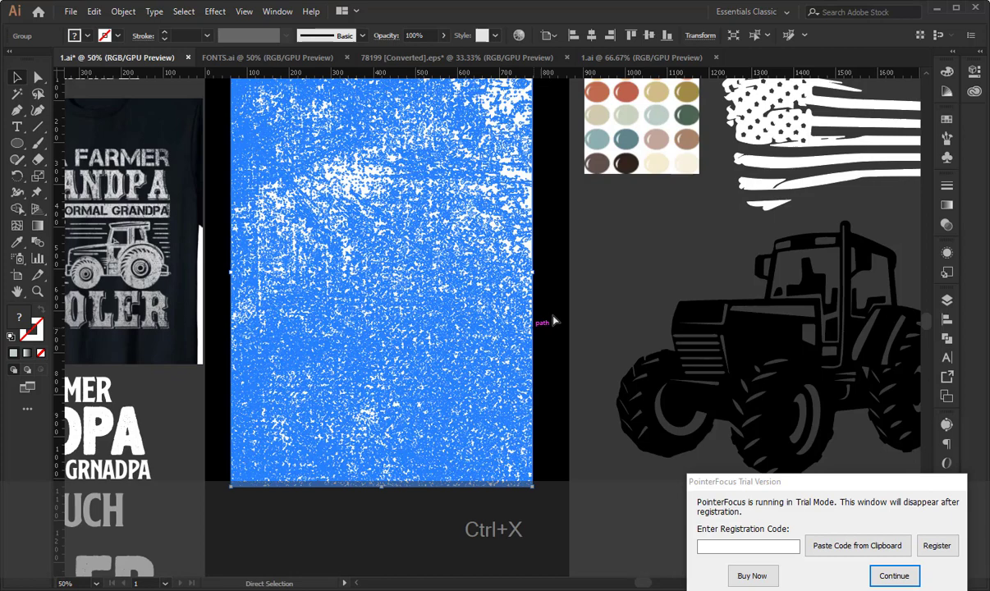
{"action": "left_click", "coordinate": [495, 318]}
{"action": "left_click", "coordinate": [946, 224]}
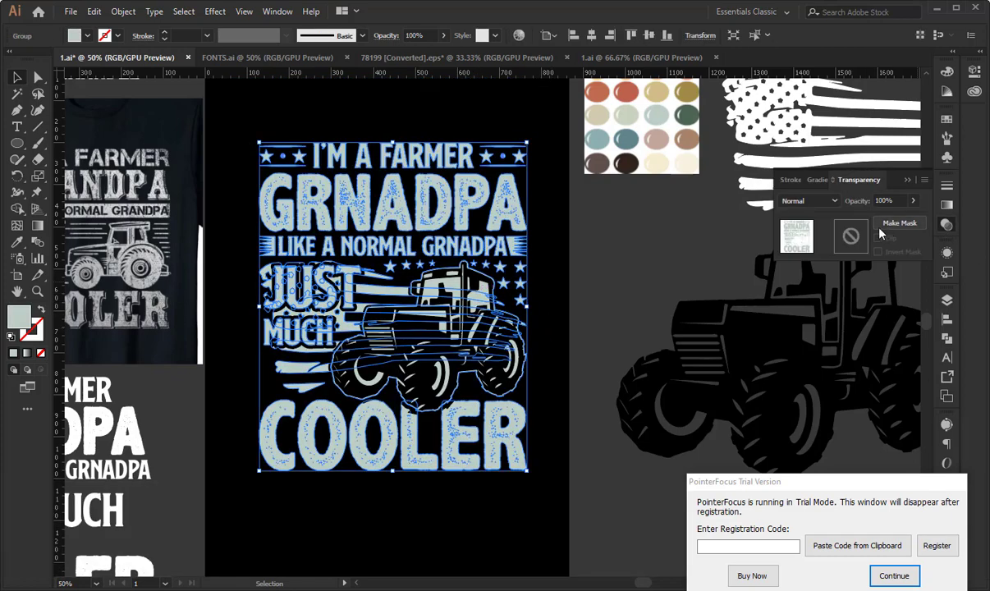
{"action": "left_click", "coordinate": [853, 237]}
{"action": "left_click", "coordinate": [877, 238]}
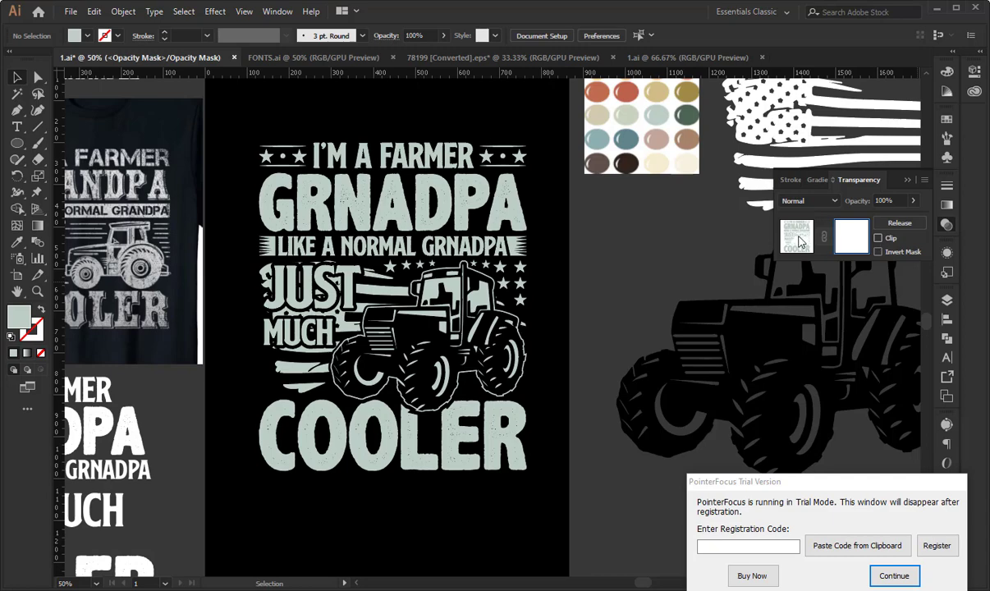
- Paste the cut grunge texture in front inside the opacity mask, then leave mask editing and deselect the design
{"action": "key", "text": "ctrl+f"}
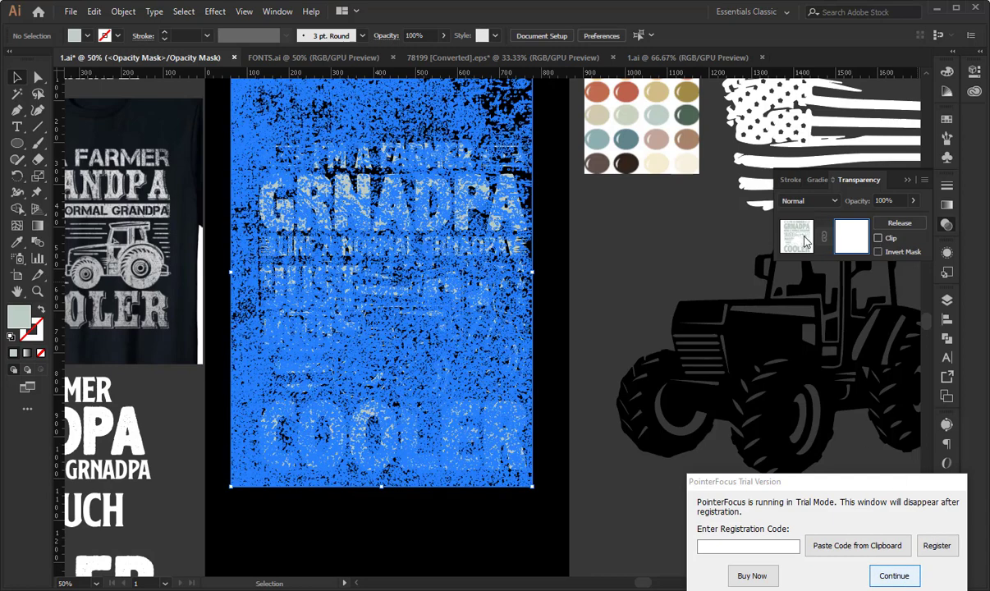
{"action": "left_click", "coordinate": [893, 576]}
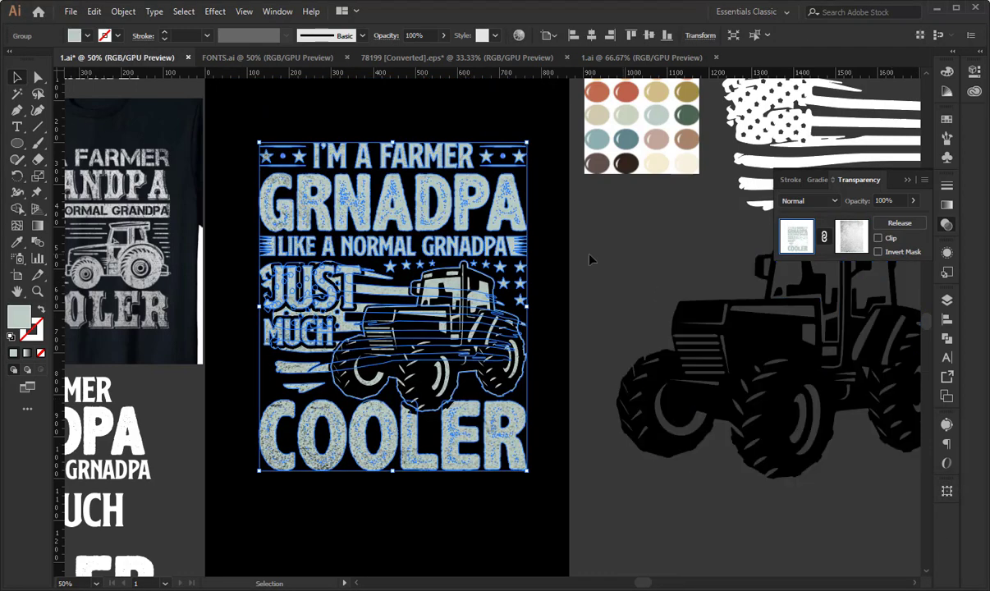
{"action": "left_click", "coordinate": [590, 259]}
- Examine the distressed texture up close across the slogan lettering, the tractor and the word COOLER
{"action": "key", "text": "ctrl+plus"}
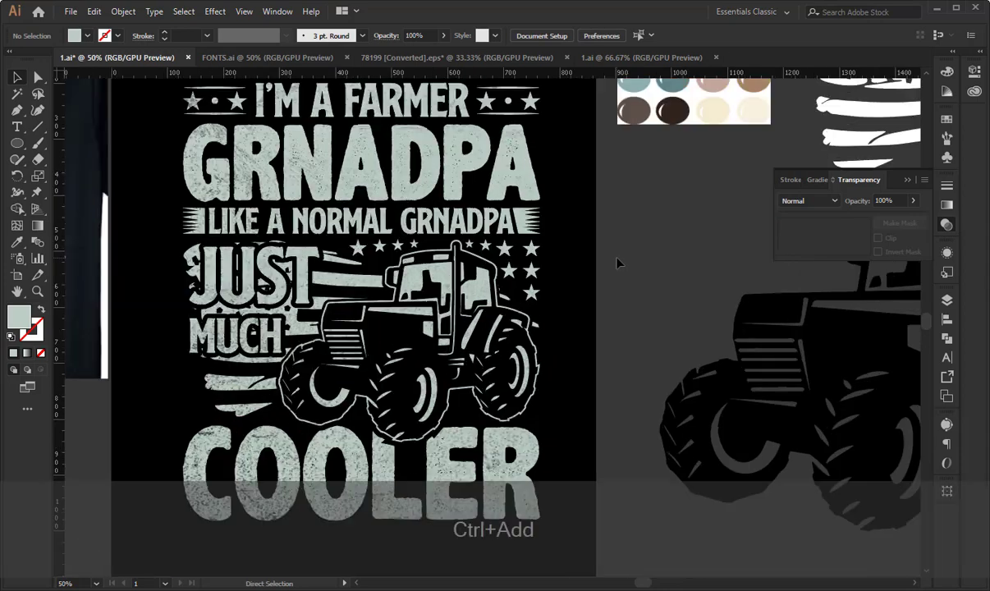
{"action": "key", "text": "space"}
{"action": "left_click_drag", "start_coordinate": [552, 220], "coordinate": [599, 256]}
{"action": "key", "text": "ctrl+plus"}
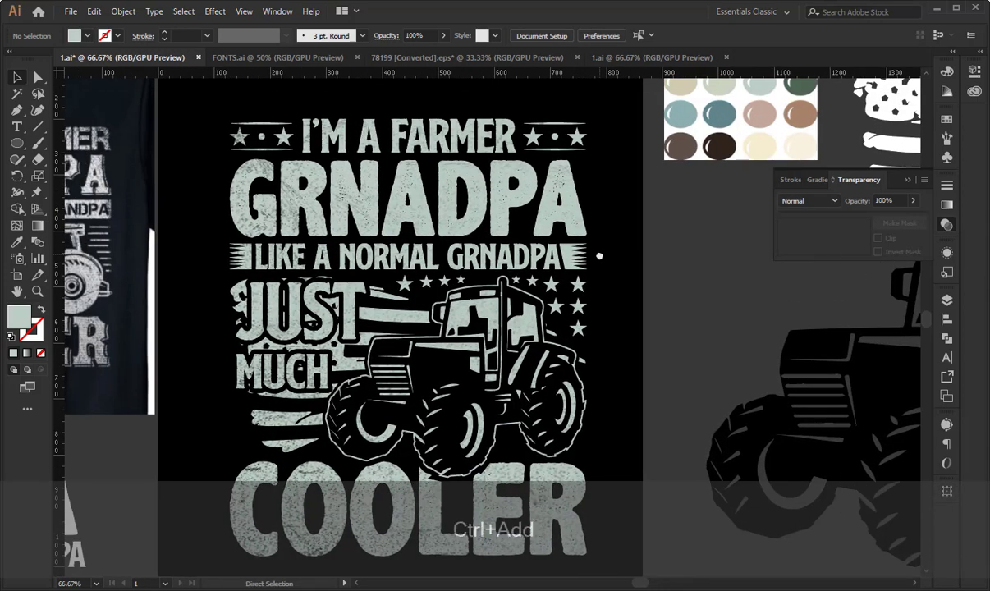
{"action": "left_click_drag", "start_coordinate": [222, 147], "coordinate": [501, 238]}
{"action": "left_click_drag", "start_coordinate": [514, 296], "coordinate": [311, 250]}
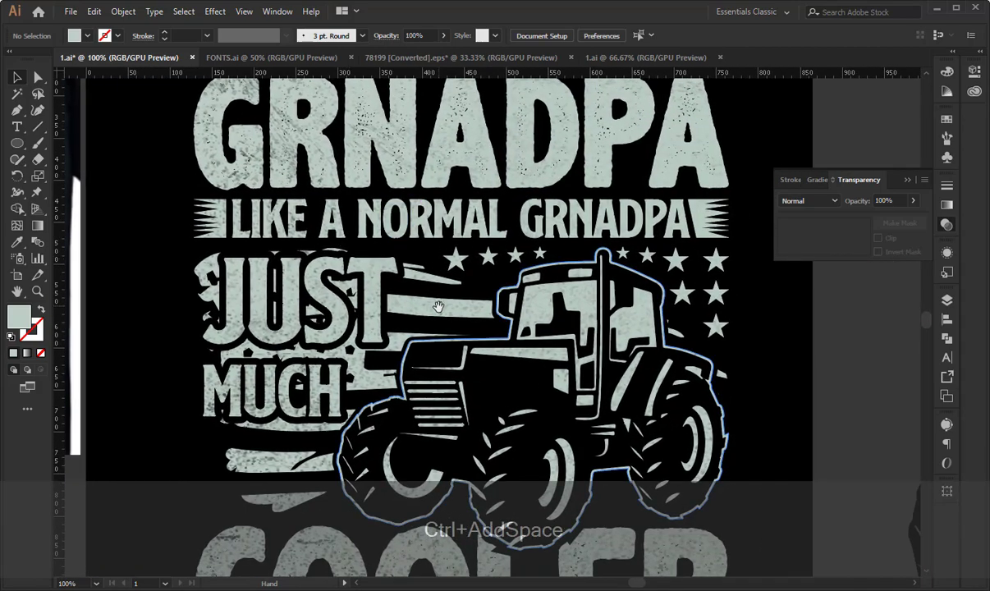
{"action": "left_click_drag", "start_coordinate": [390, 365], "coordinate": [313, 299]}
{"action": "left_click_drag", "start_coordinate": [279, 488], "coordinate": [279, 358]}
{"action": "left_click_drag", "start_coordinate": [462, 370], "coordinate": [468, 341]}
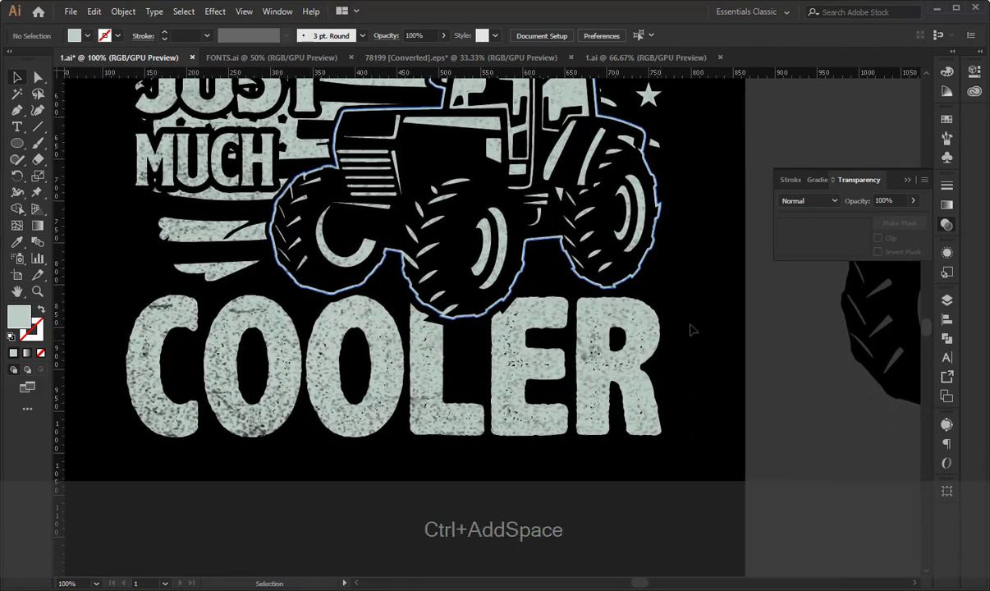
{"action": "key", "text": "ctrl+minus"}
{"action": "left_click_drag", "start_coordinate": [554, 273], "coordinate": [556, 376]}
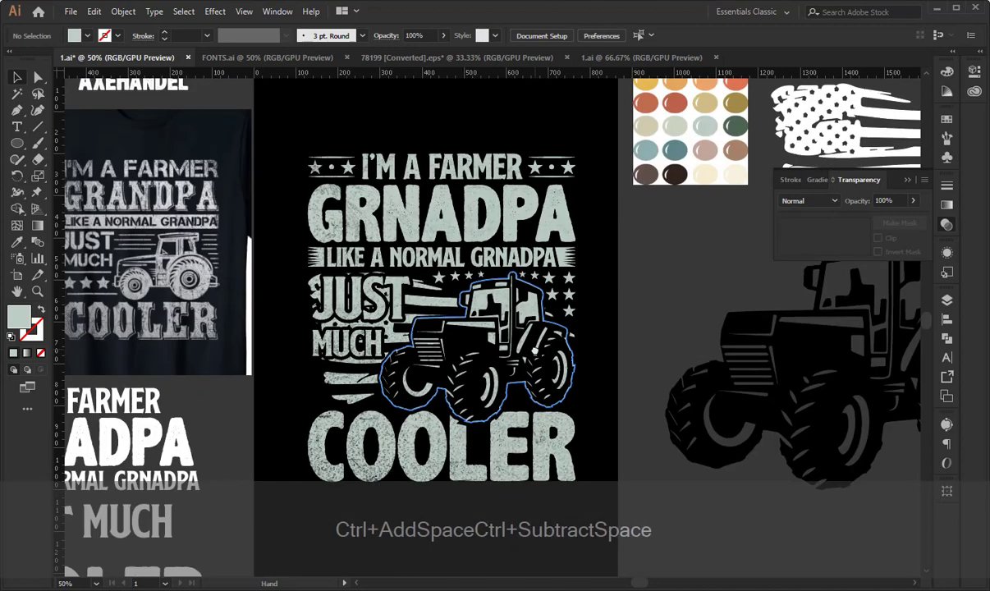
- Group the complete distressed slogan, tractor, flag and star artwork on the artboard
{"action": "left_click_drag", "start_coordinate": [330, 171], "coordinate": [599, 502]}
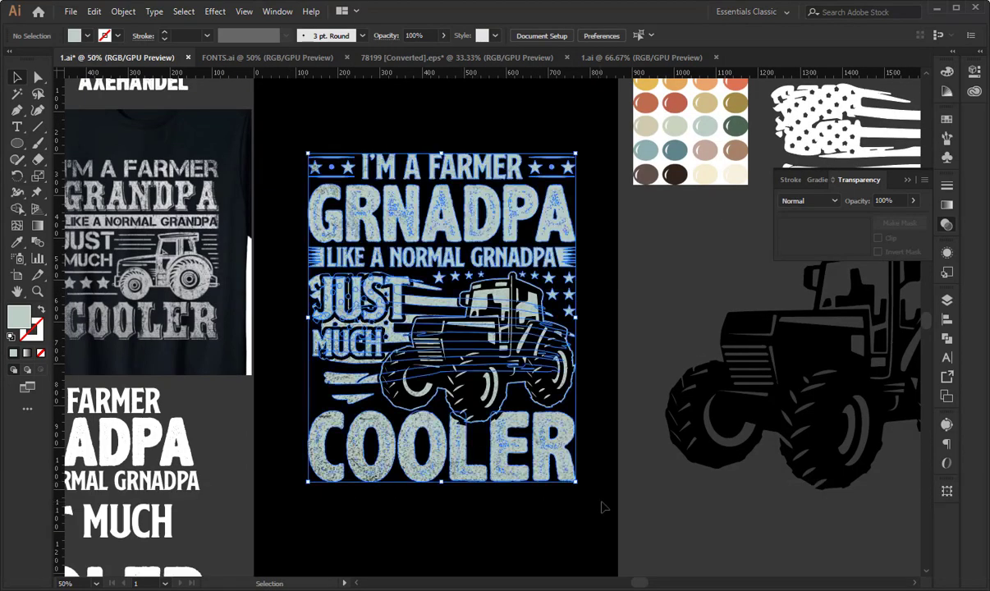
{"action": "key", "text": "ctrl+g"}
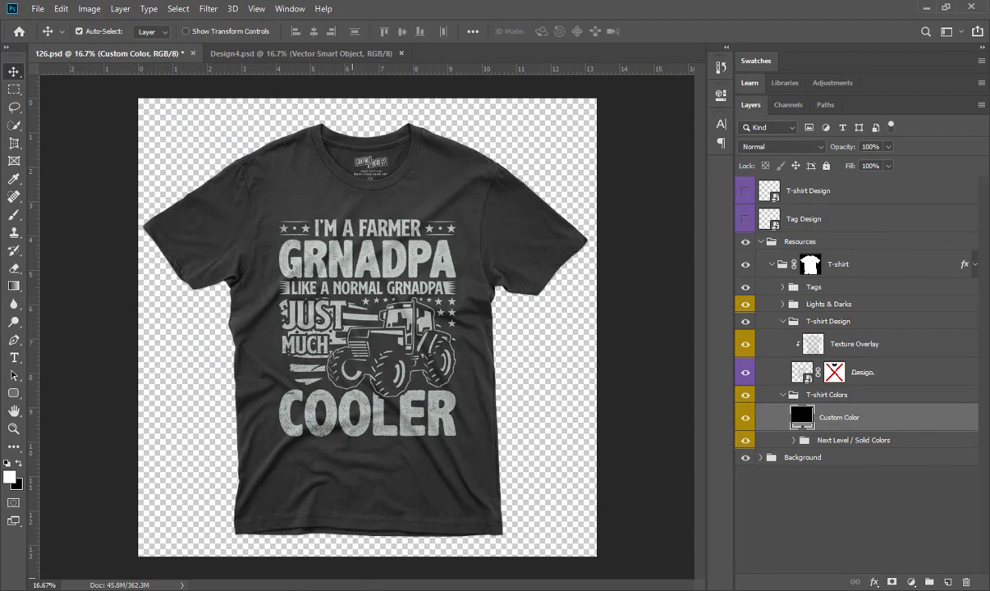
- Switch to the Word document and replace the text "NOW PUT THE DESIGN ON MOCKUP" with "Thank you for Watching :)"
{"action": "left_click", "coordinate": [317, 588]}
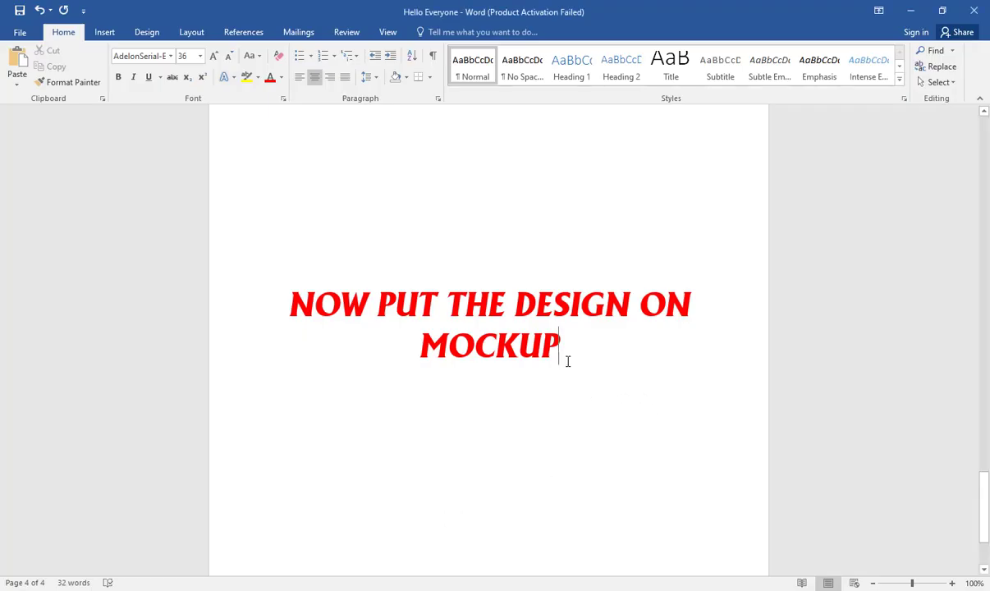
{"action": "left_click_drag", "start_coordinate": [567, 360], "coordinate": [258, 299]}
{"action": "type", "text": "Thank"}
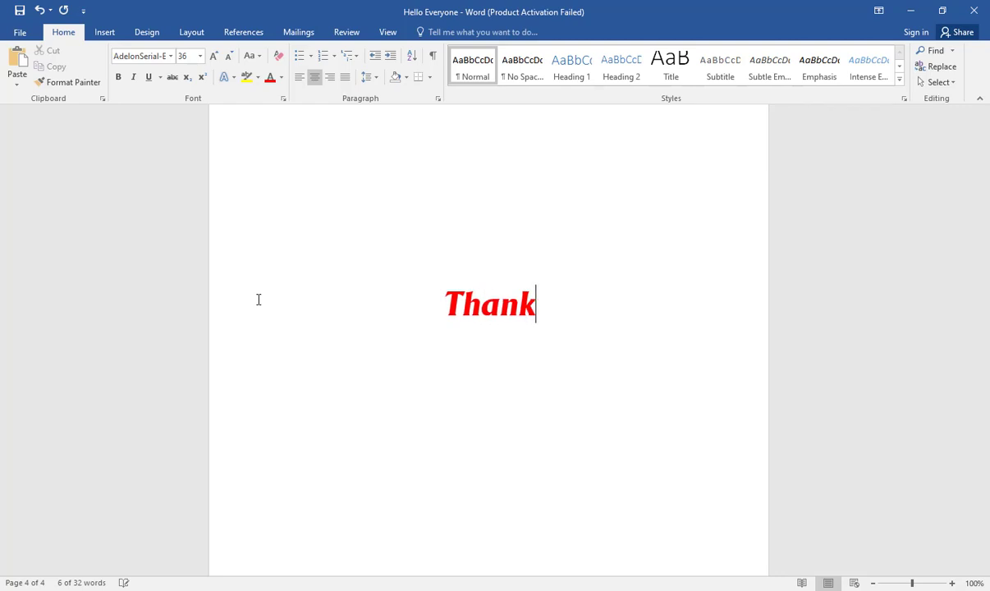
{"action": "type", "text": " you for W"}
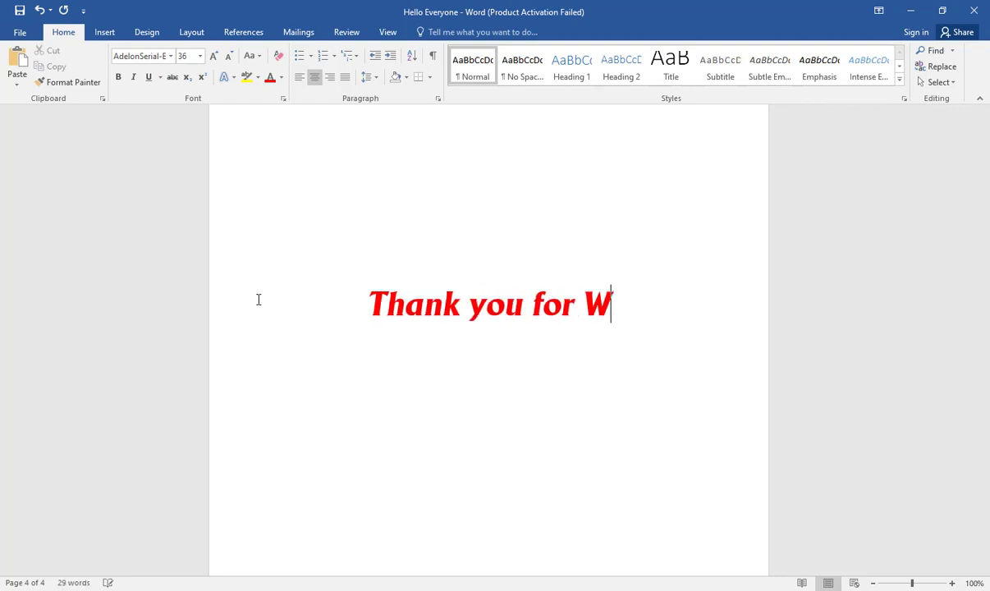
{"action": "type", "text": "atchig"}
{"action": "key", "text": "BackSpace"}
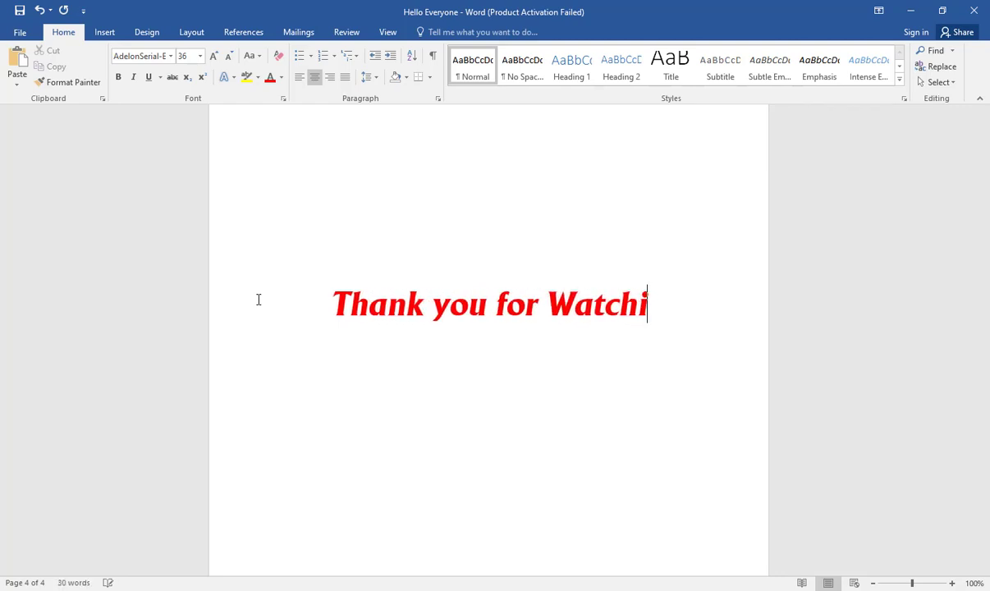
{"action": "type", "text": "ng :)"}
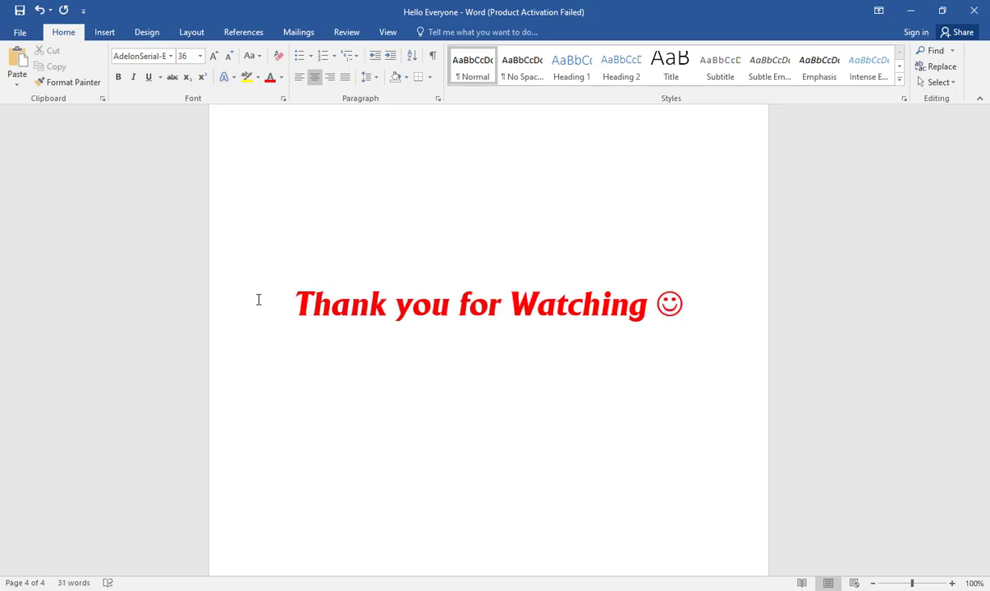